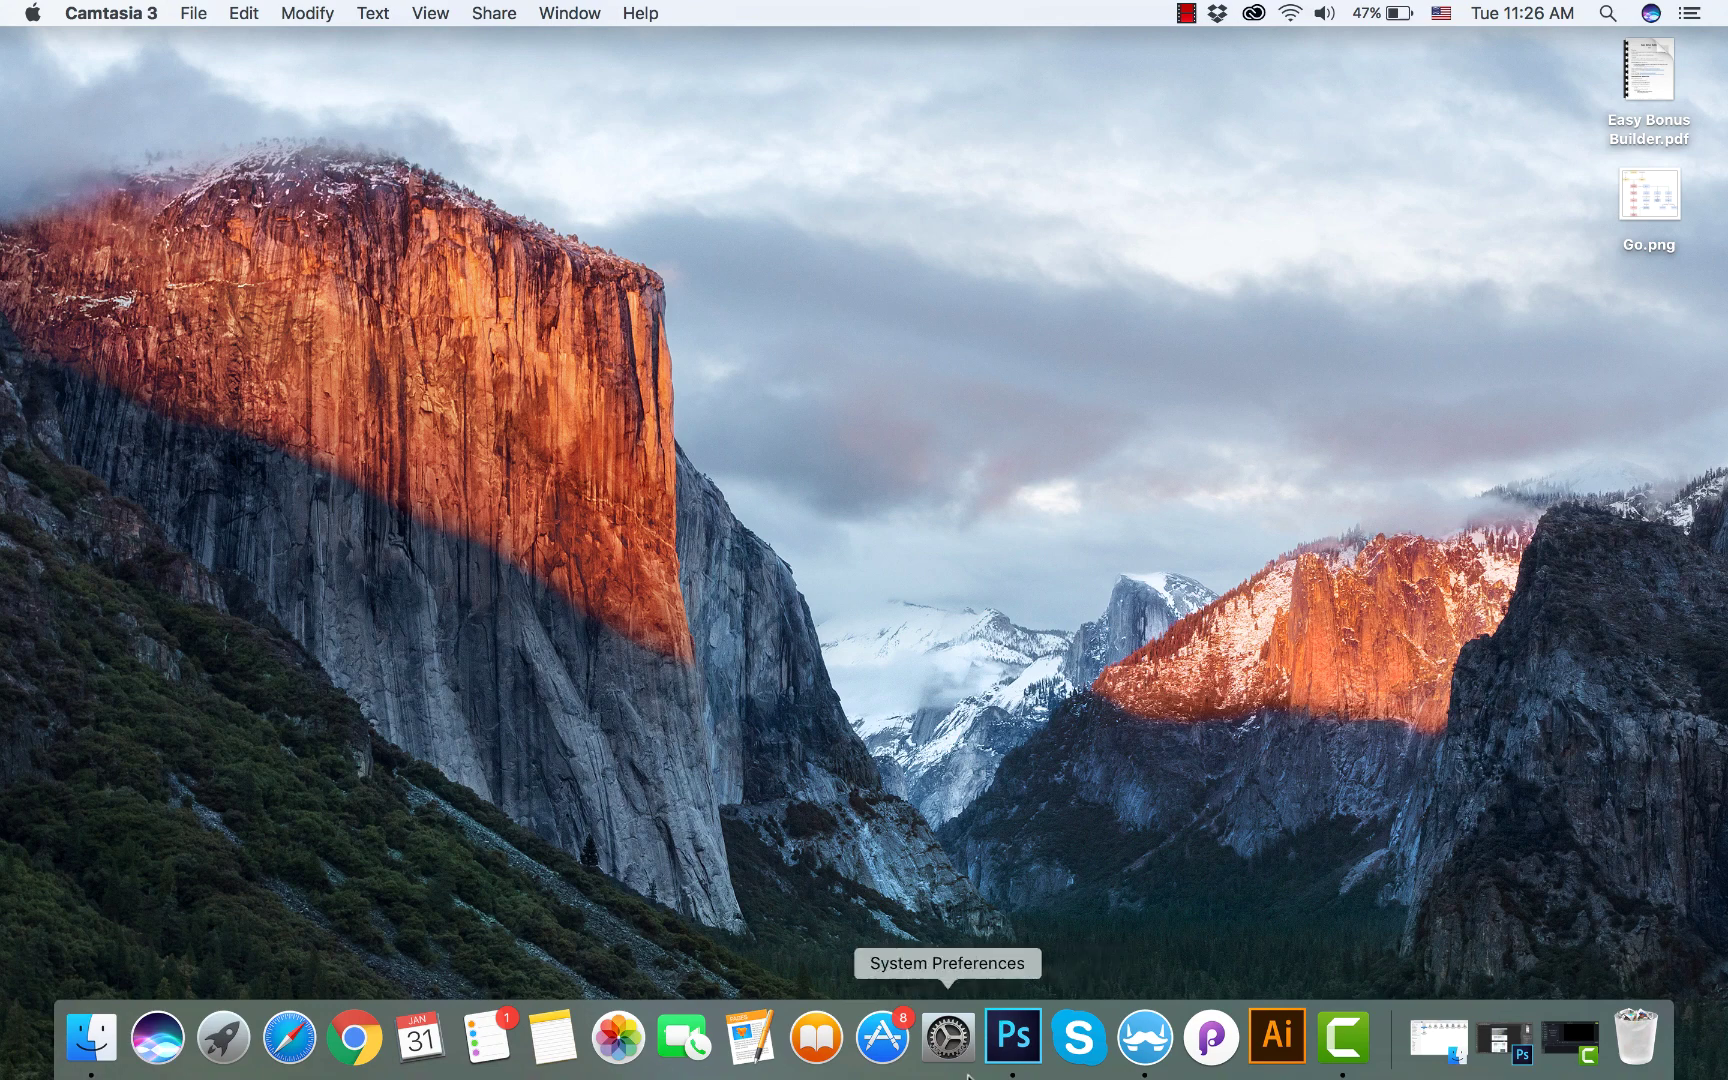
# - Switch to Photoshop, show the 01_Factorian_Home.psd homepage at 100% and hide its guides
pyautogui.click(1013, 1036)
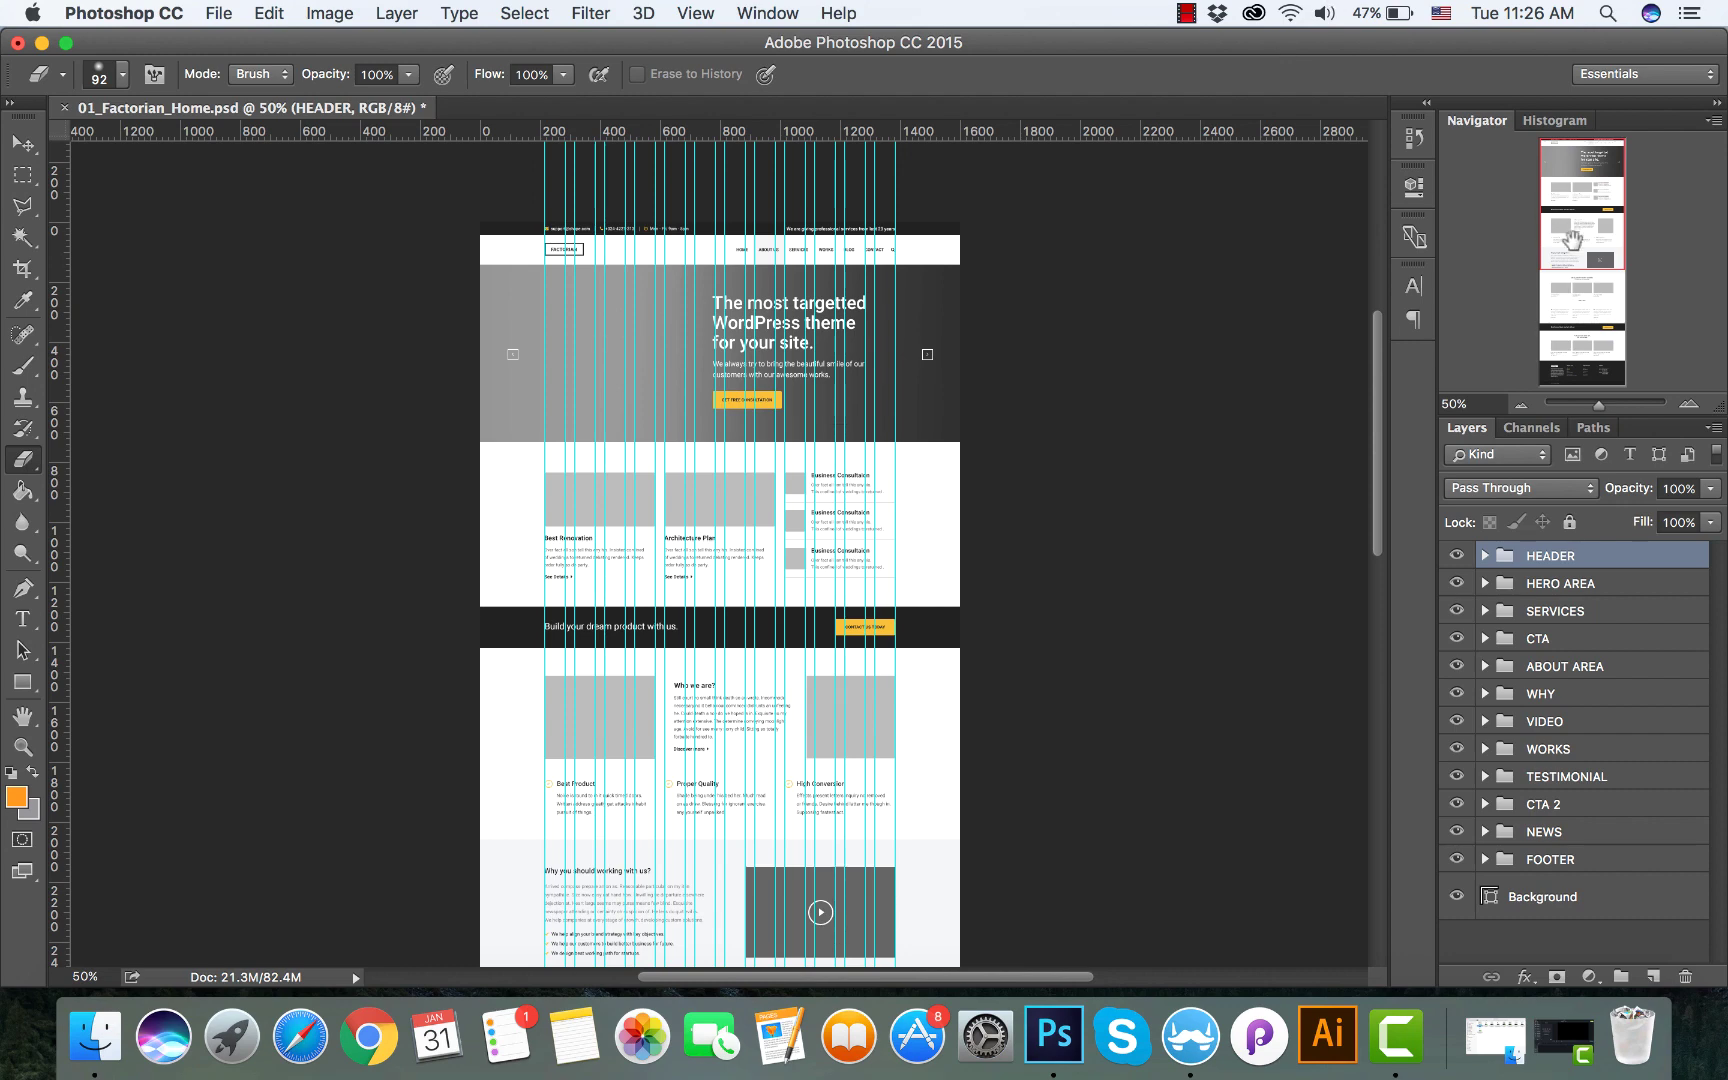
pyautogui.click(1690, 404)
pyautogui.click(1690, 404)
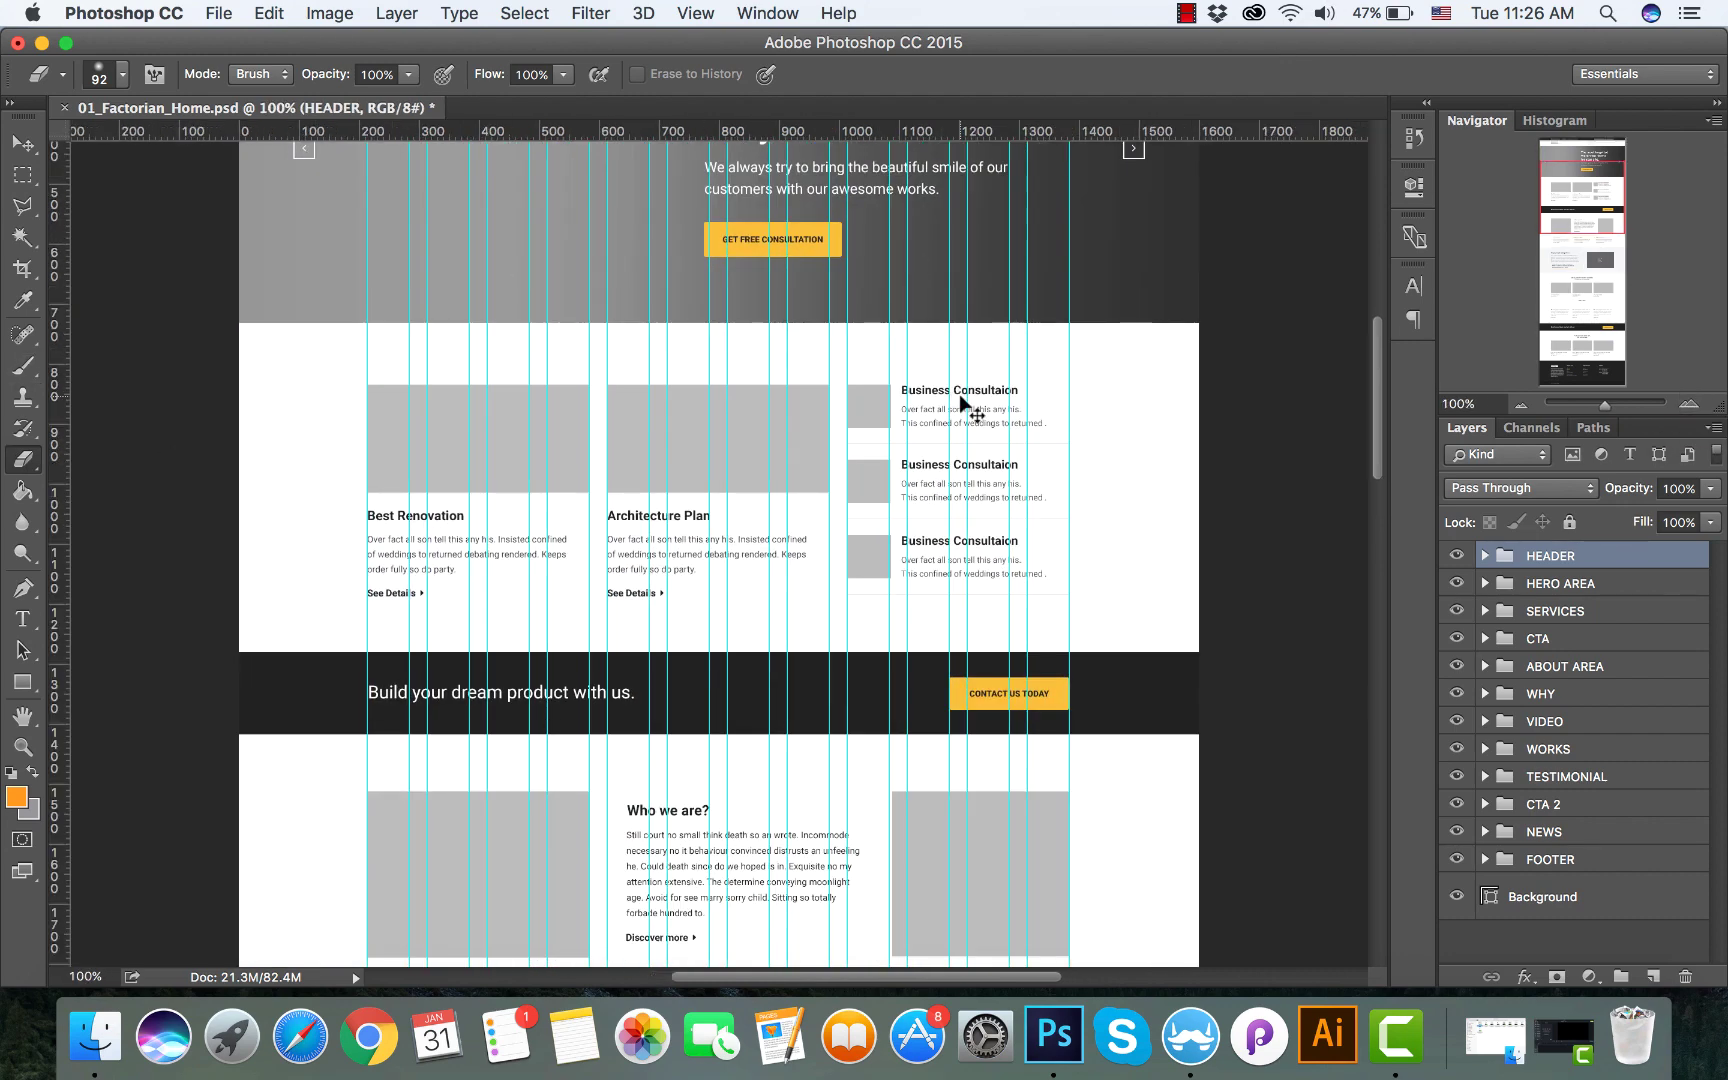
pyautogui.press('super+semicolon')
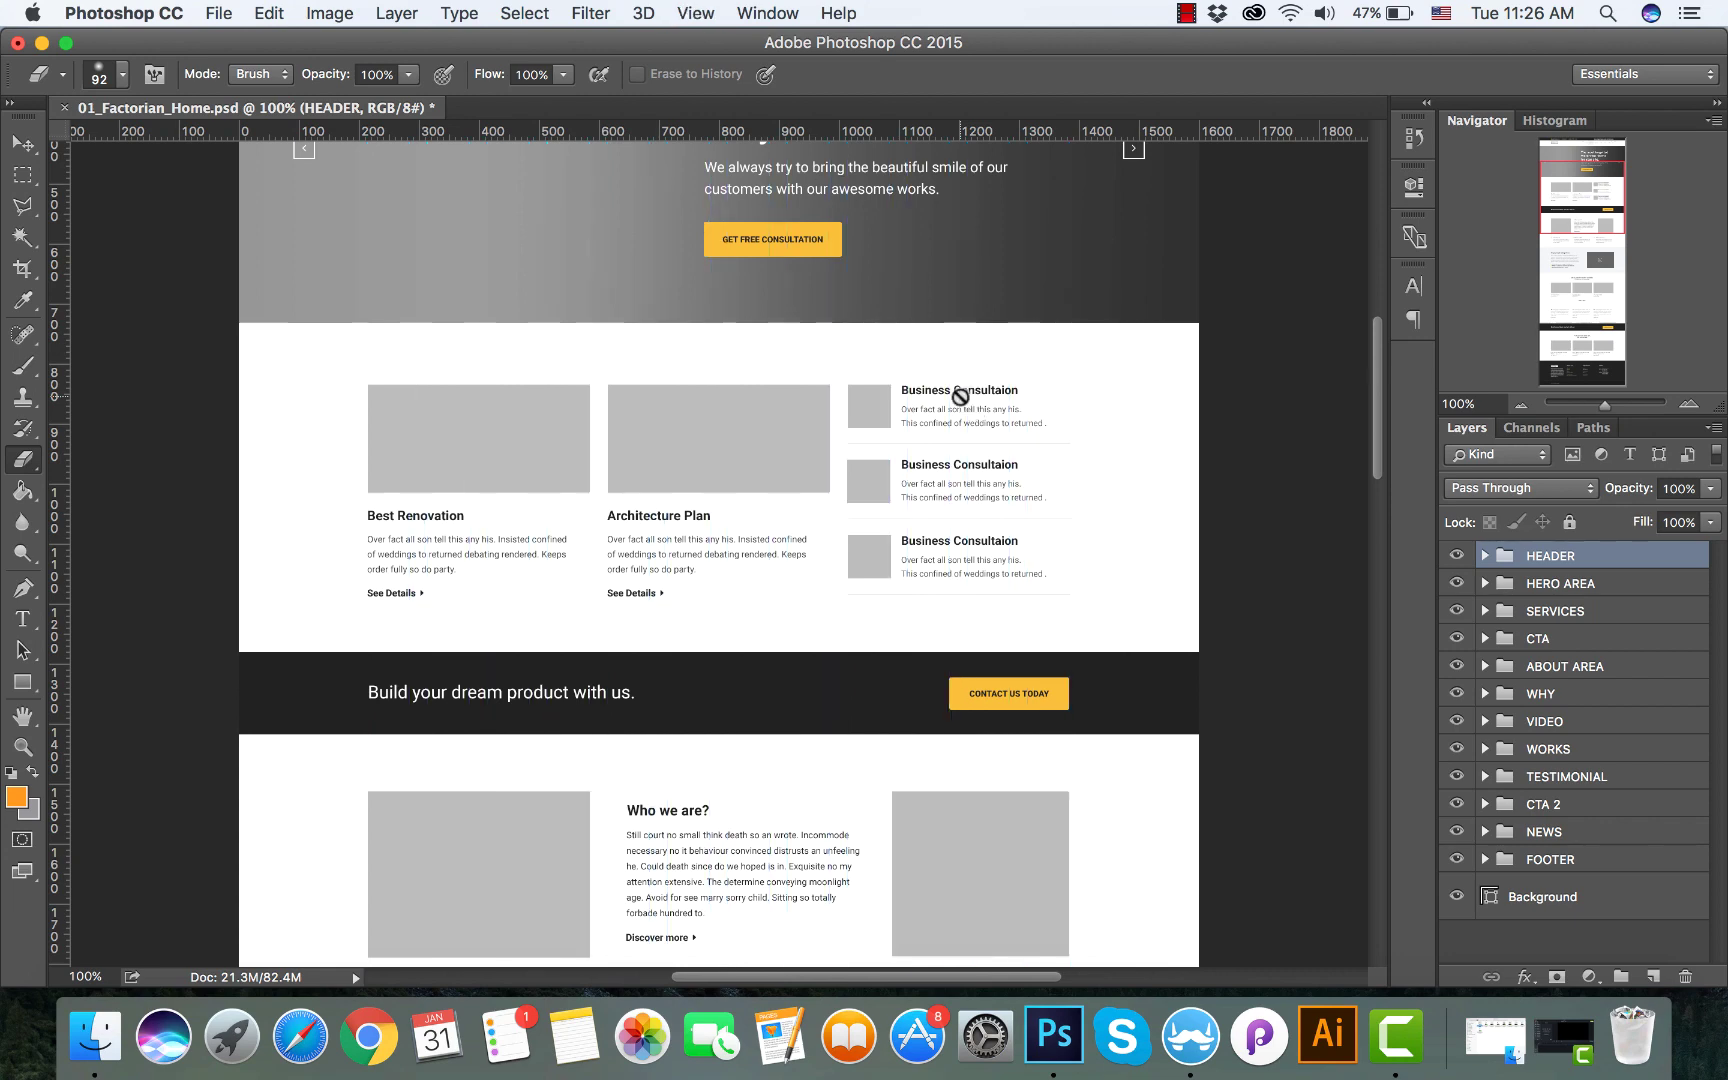
pyautogui.moveTo(1377, 445); pyautogui.dragTo(1378, 365)
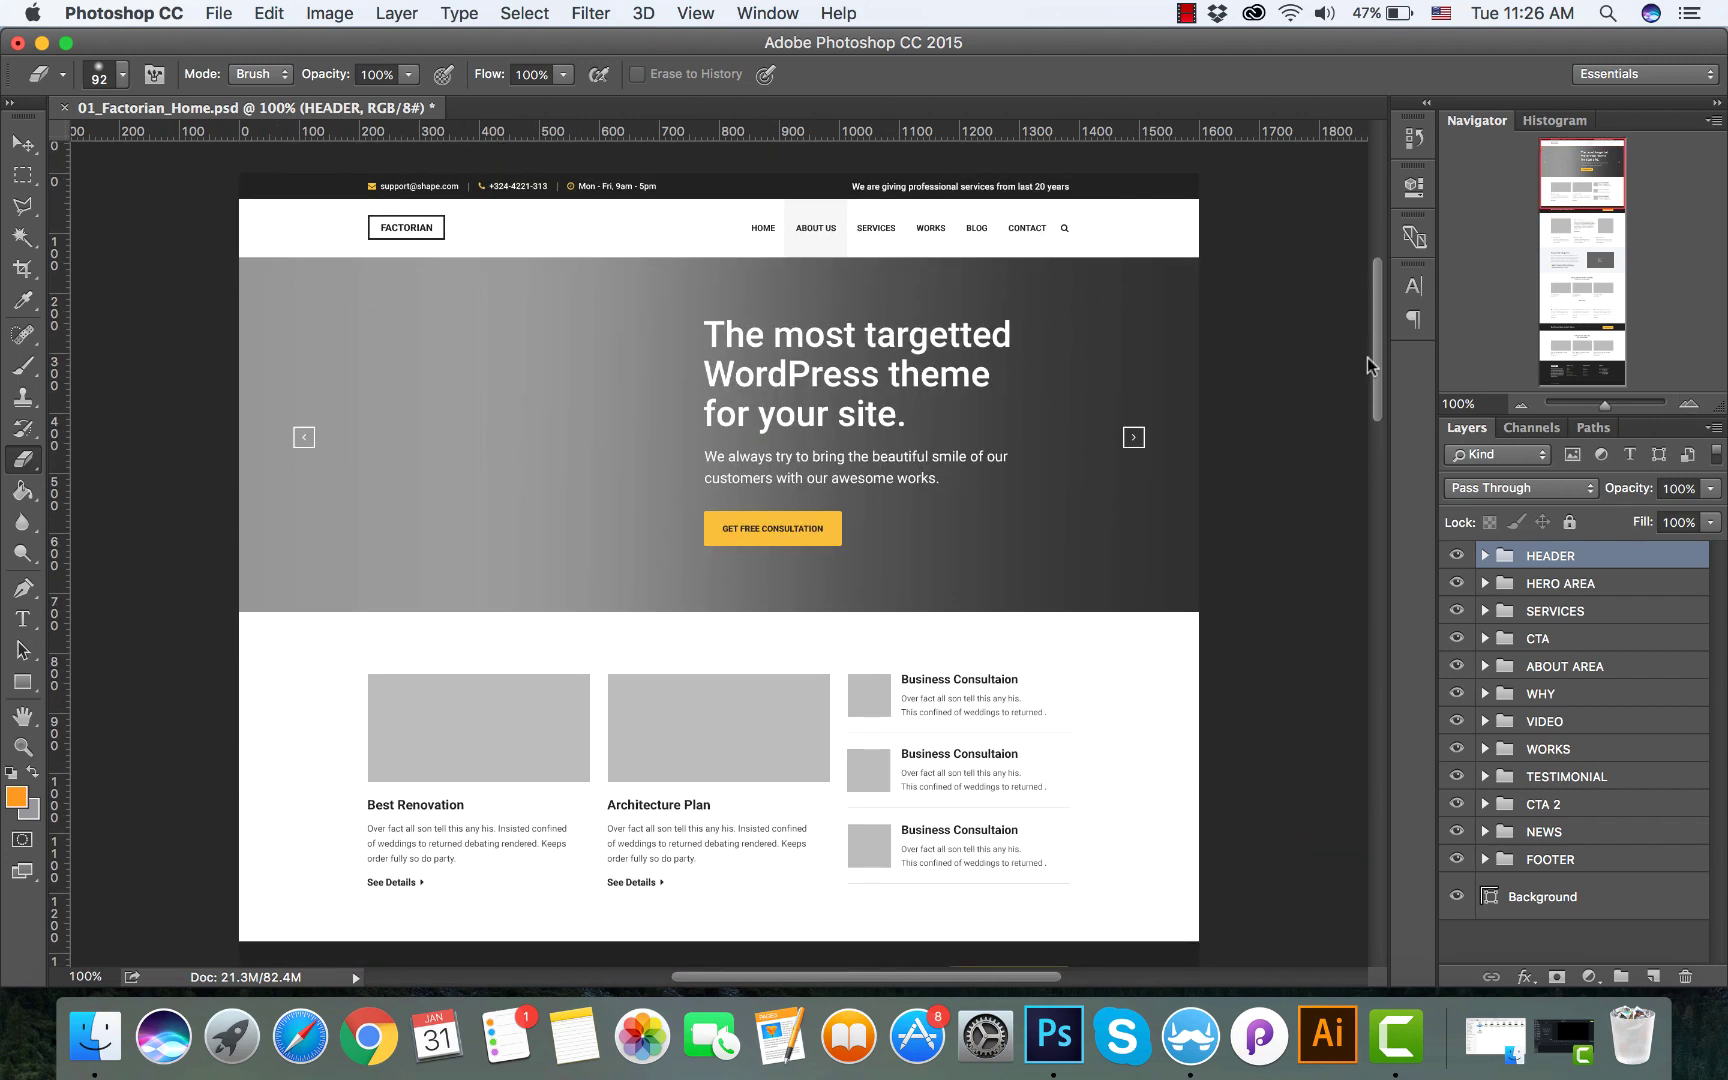
pyautogui.moveTo(1368, 356)
pyautogui.mouseDown()
pyautogui.moveTo(1368, 613)
pyautogui.moveTo(1377, 330)
pyautogui.mouseUp()
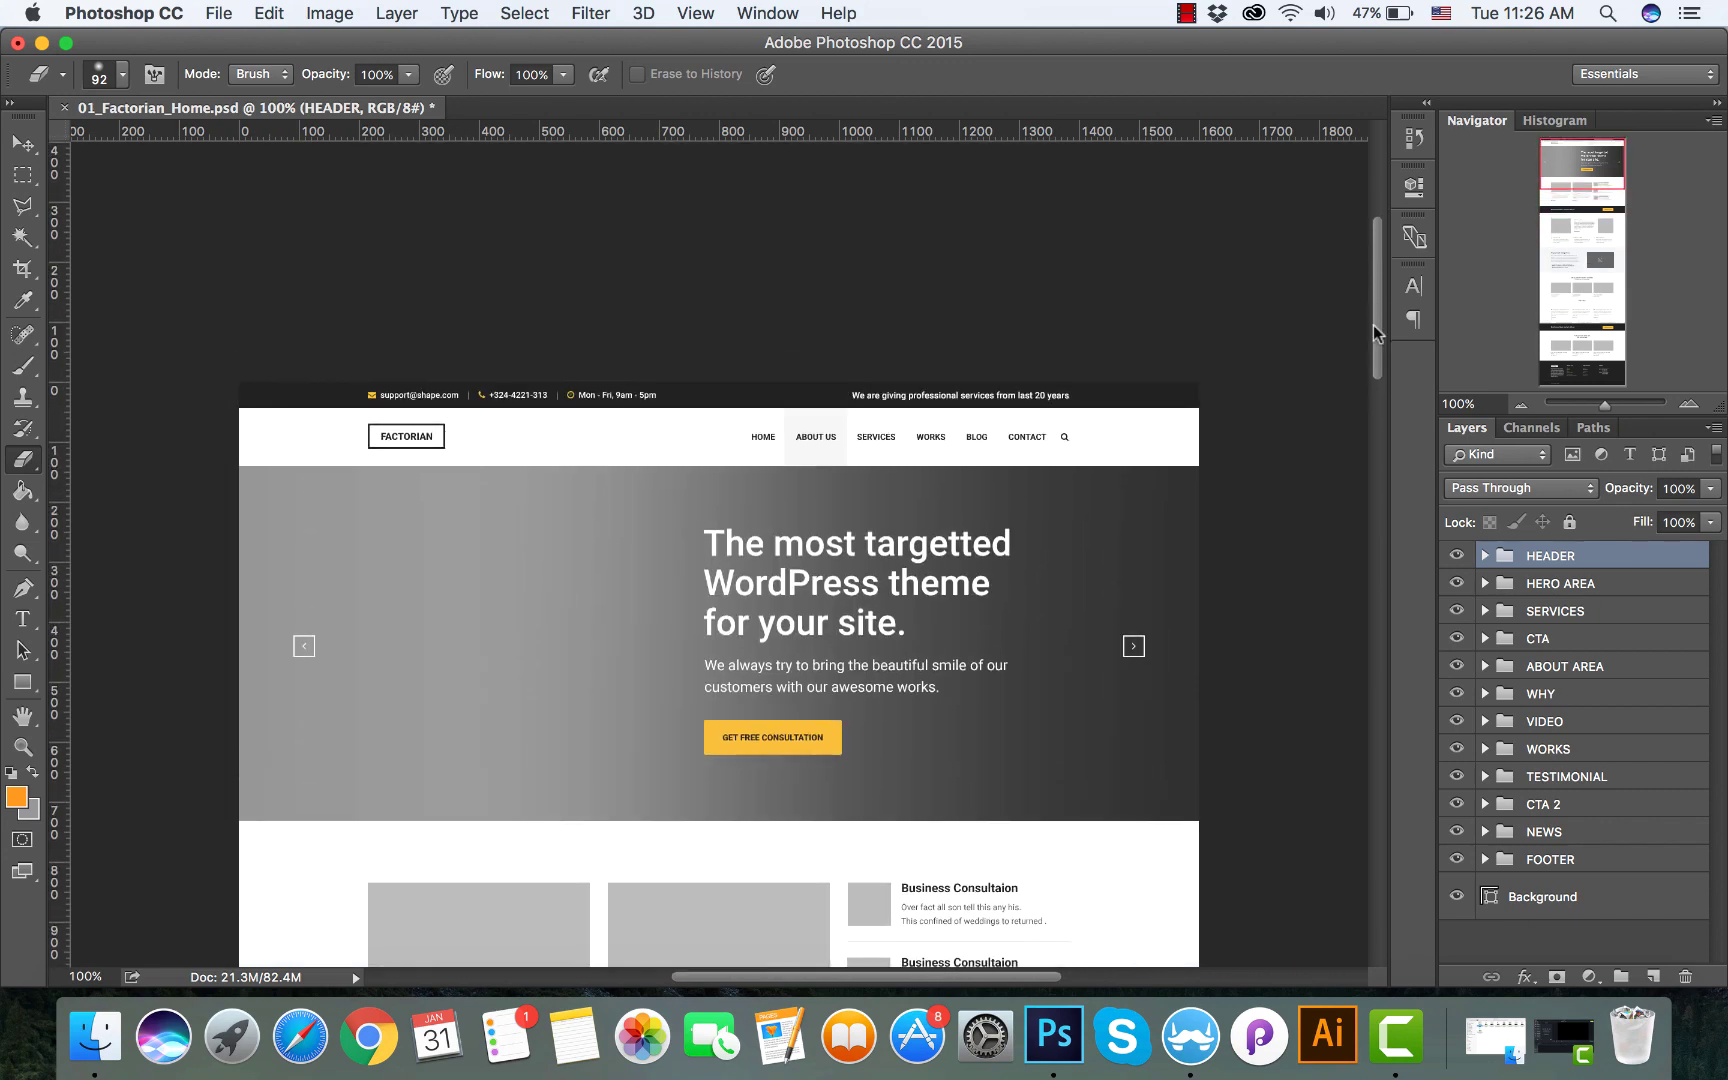
# - Activate the Move tool with Auto-Select set to Layer and select the hero area's background image placeholder
pyautogui.click(20, 145)
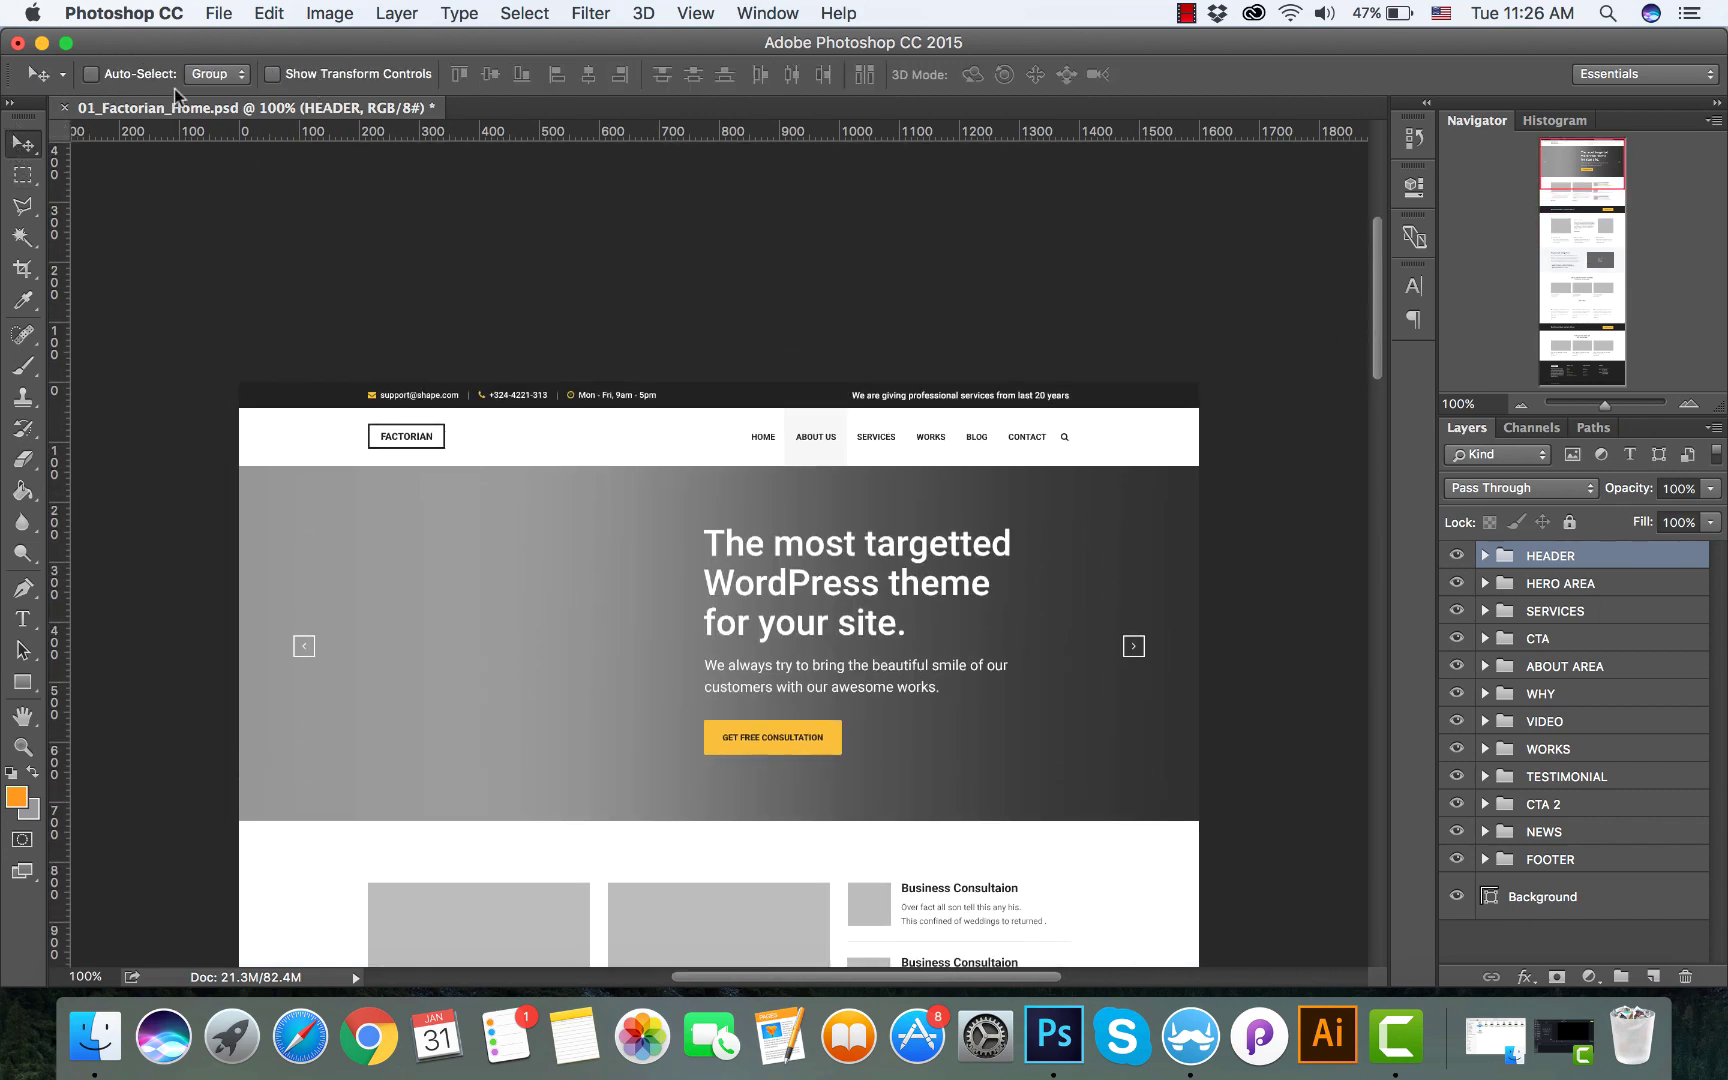
pyautogui.click(212, 74)
pyautogui.click(205, 93)
pyautogui.click(91, 74)
pyautogui.click(657, 603)
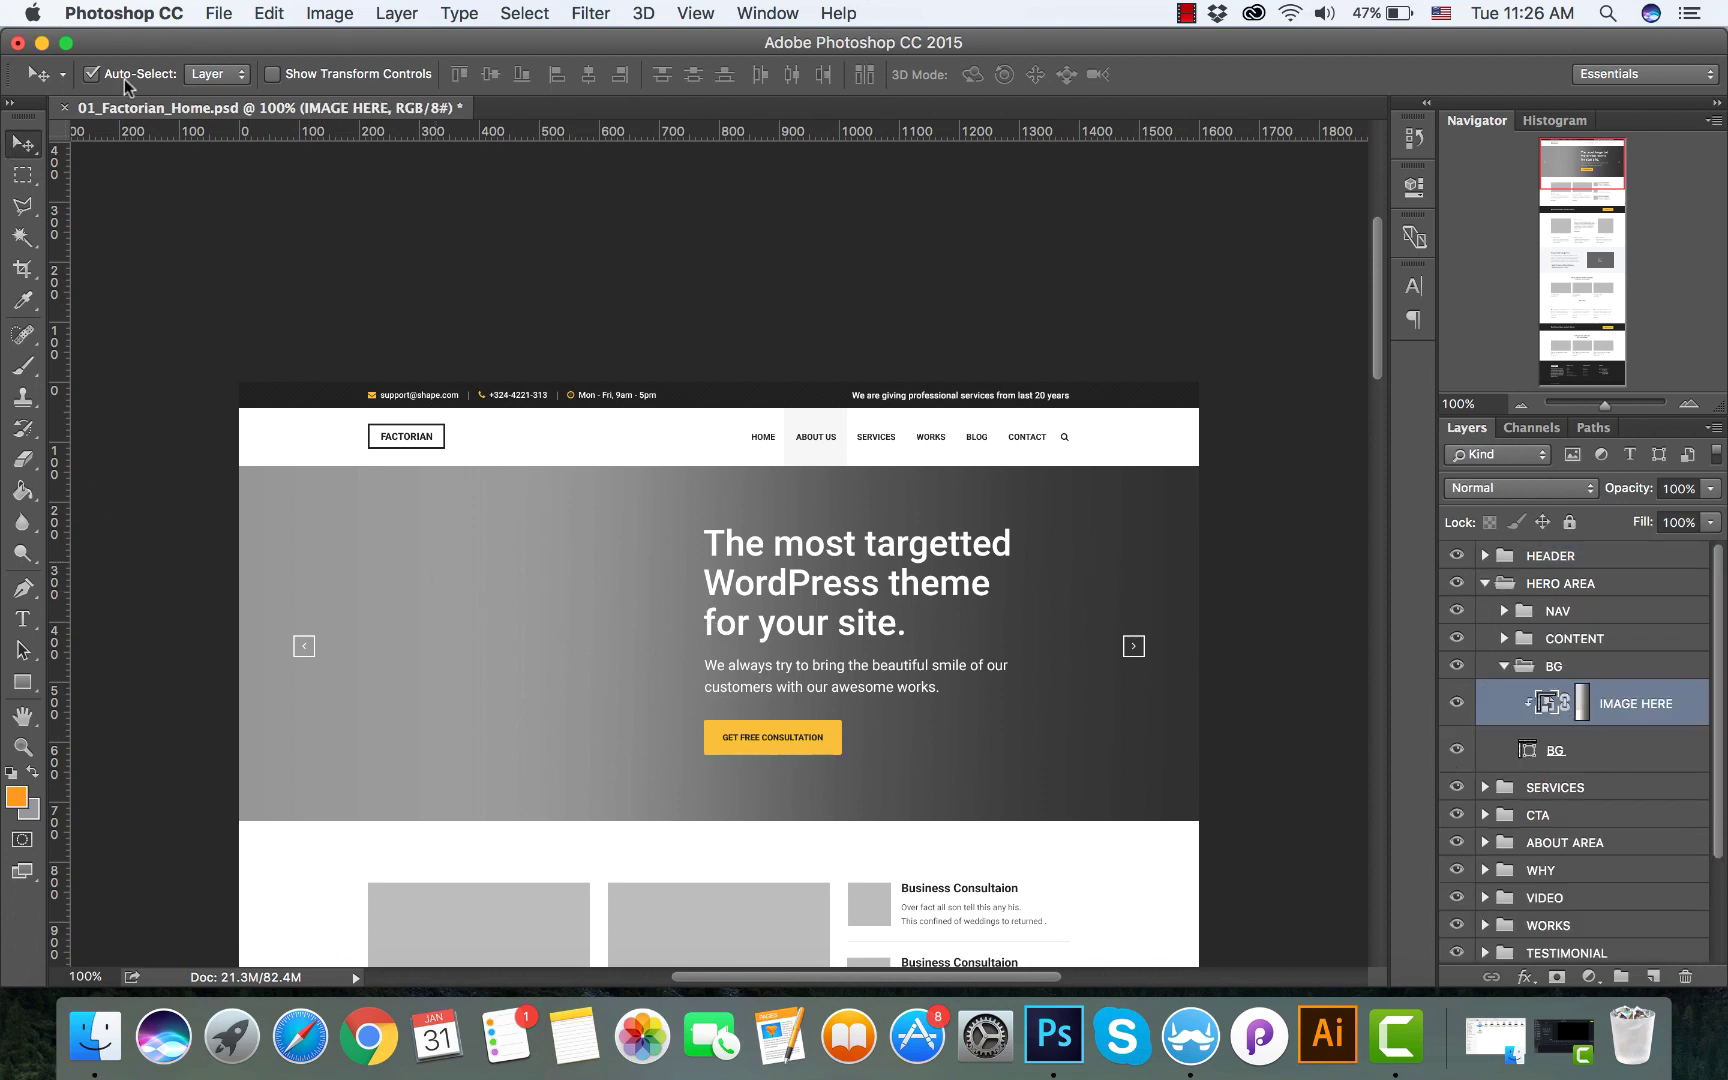
pyautogui.click(243, 77)
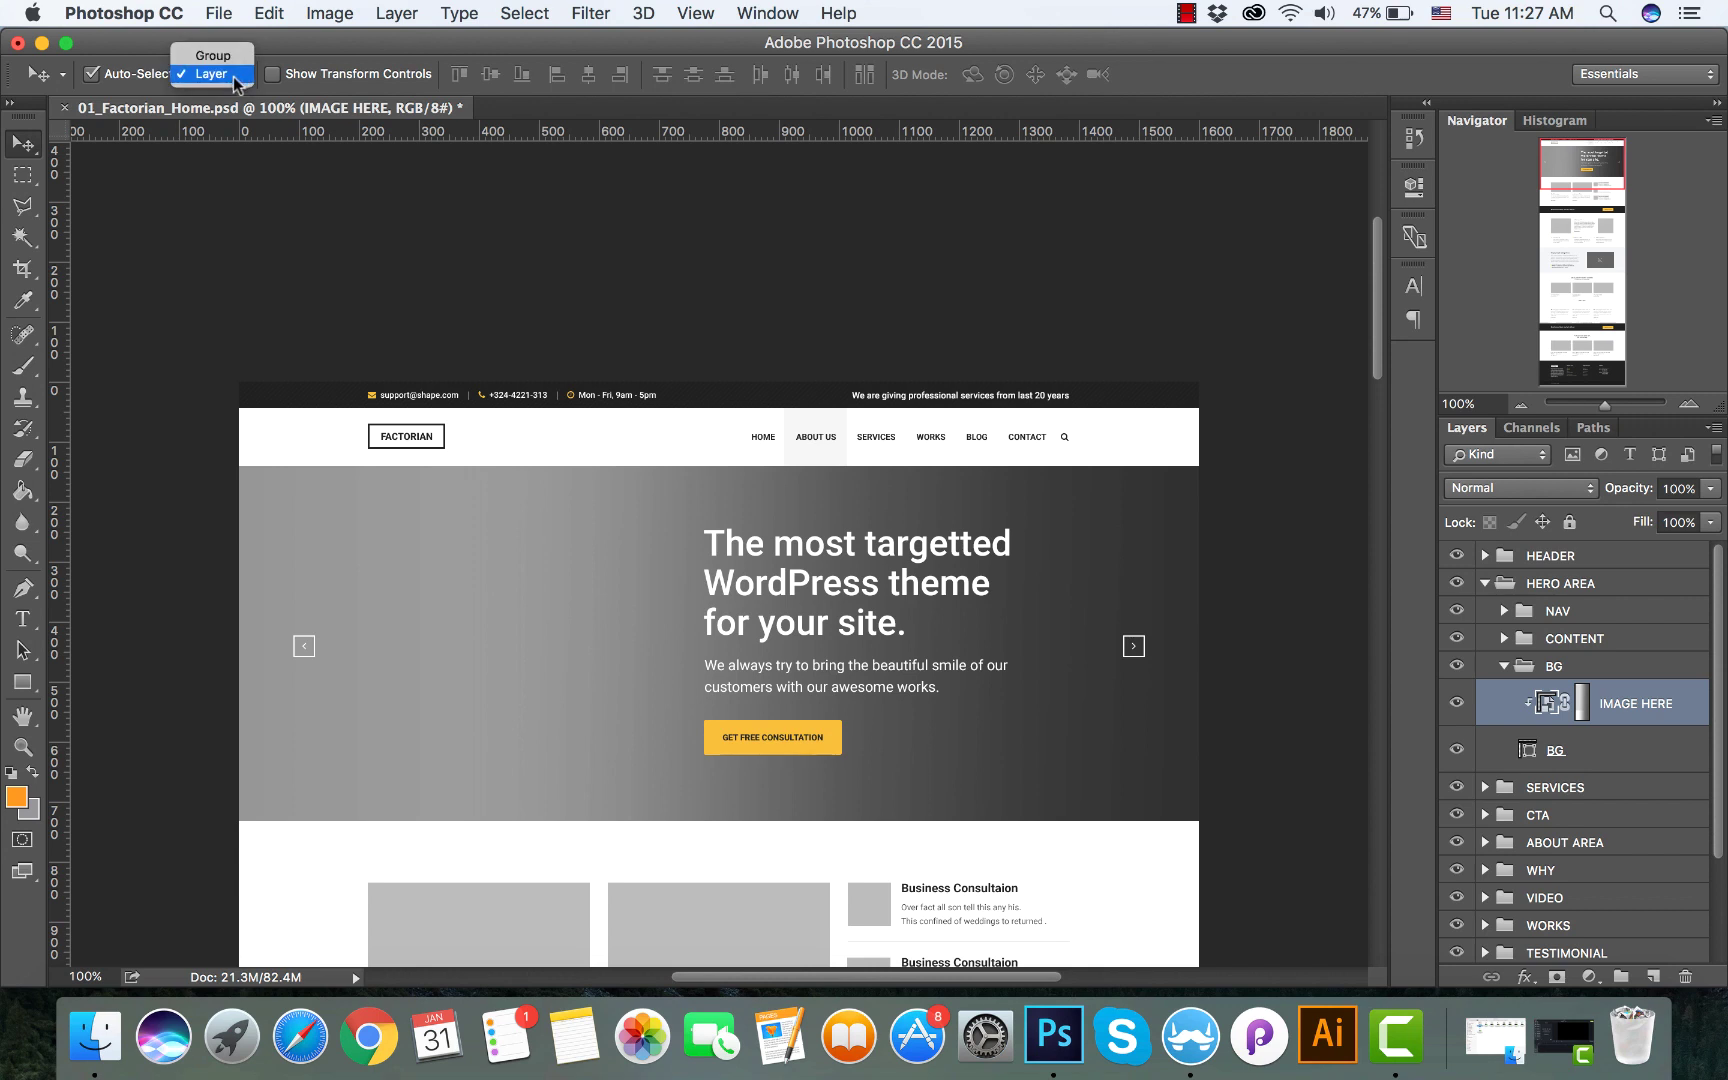
pyautogui.click(226, 76)
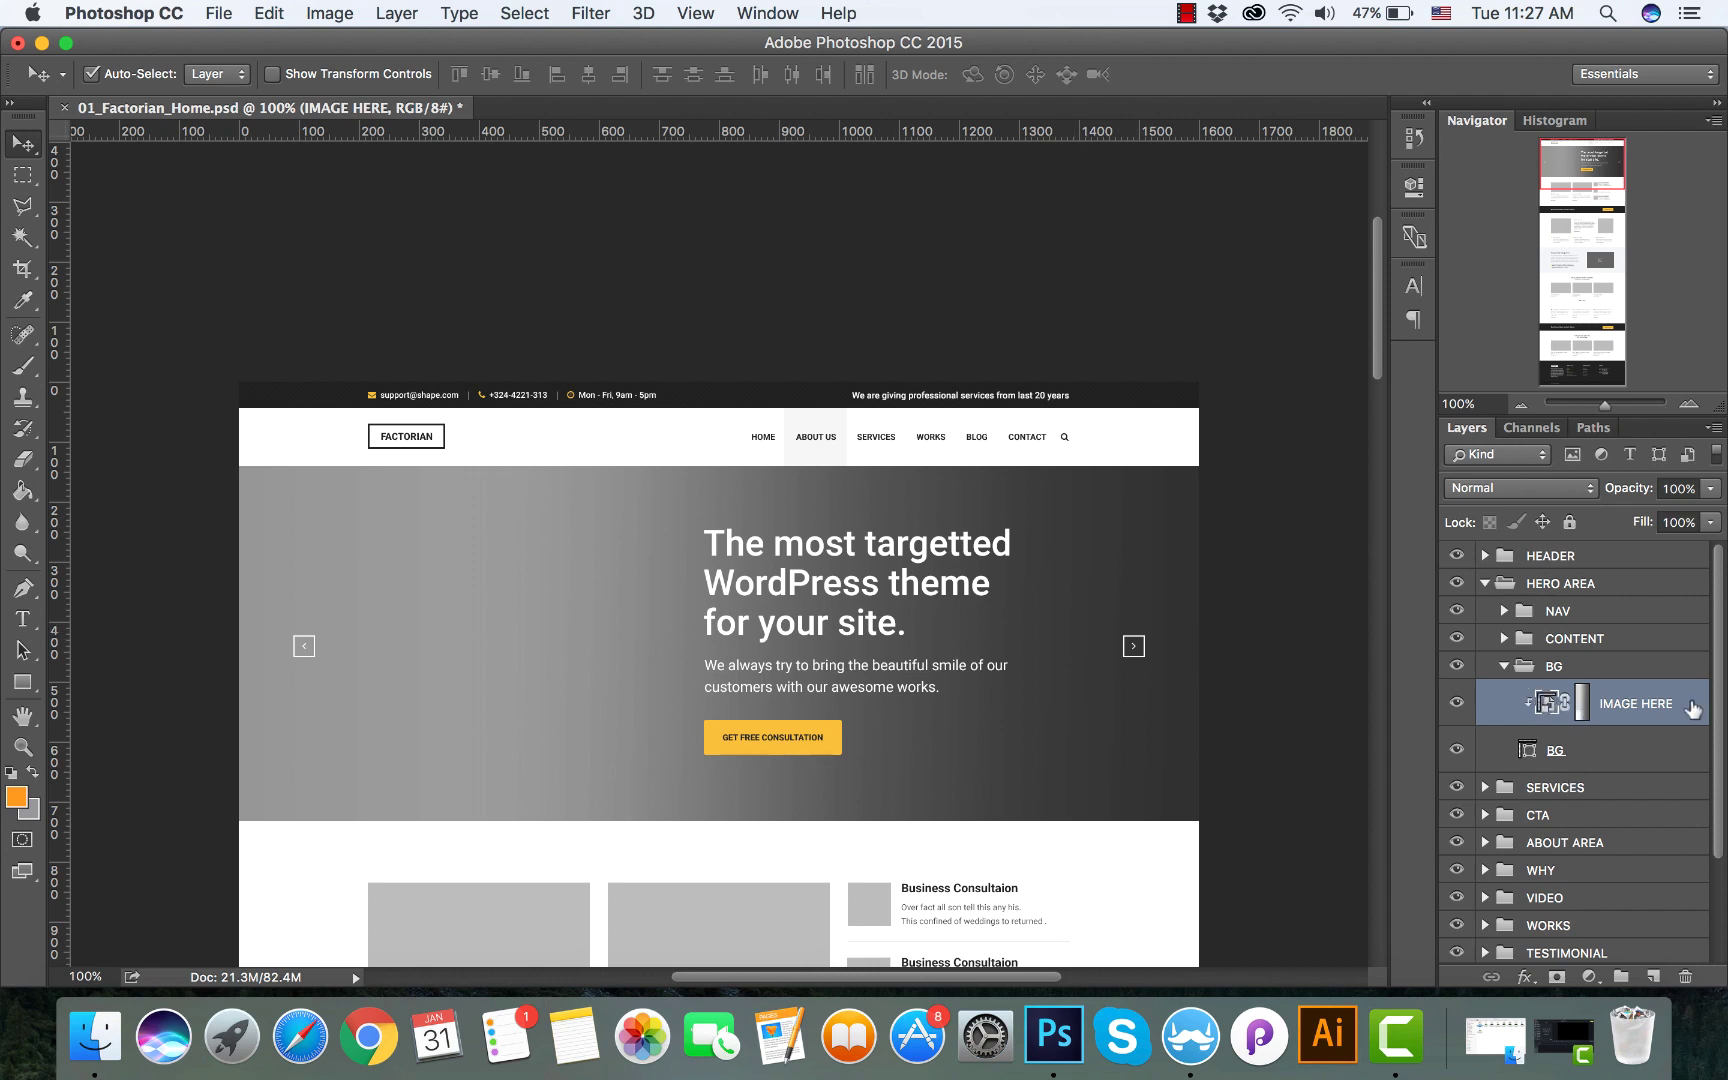
# - Open the hero's IMAGE HERE smart object and rasterize the shutterstock_164614748 layer together with its Color Overlay style
pyautogui.doubleClick(1544, 705)
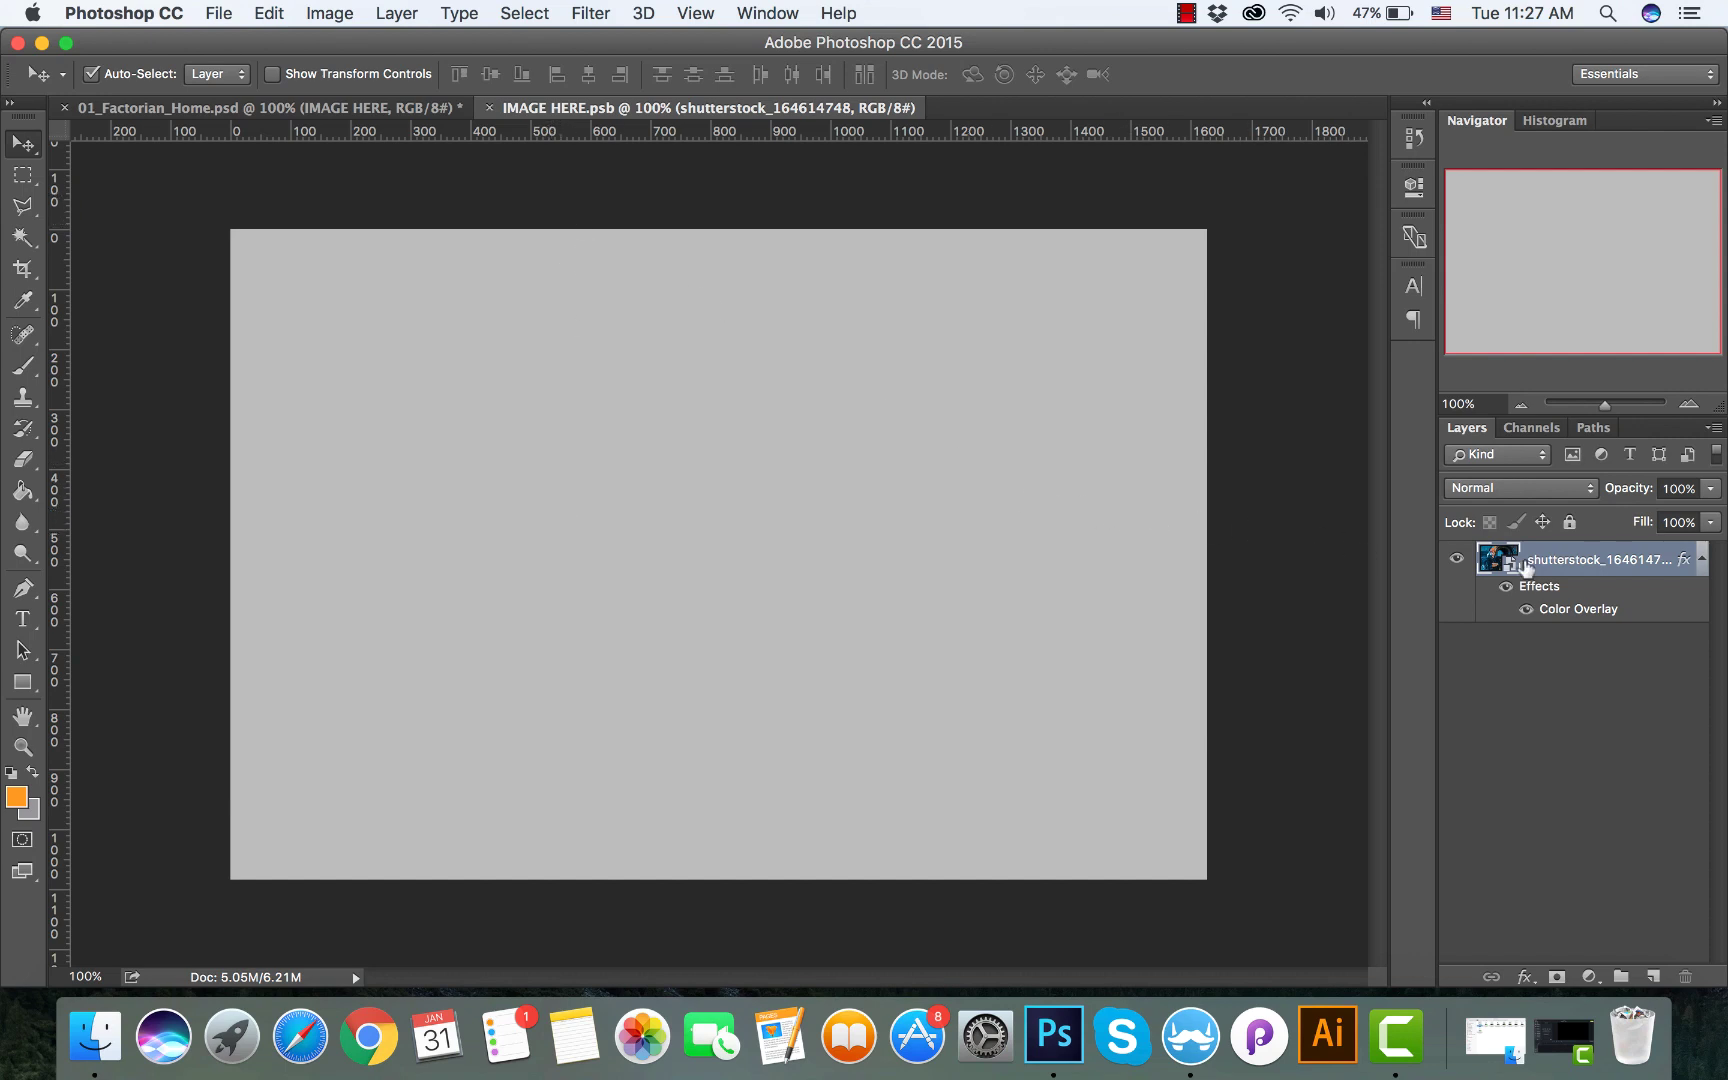
pyautogui.rightClick(1581, 560)
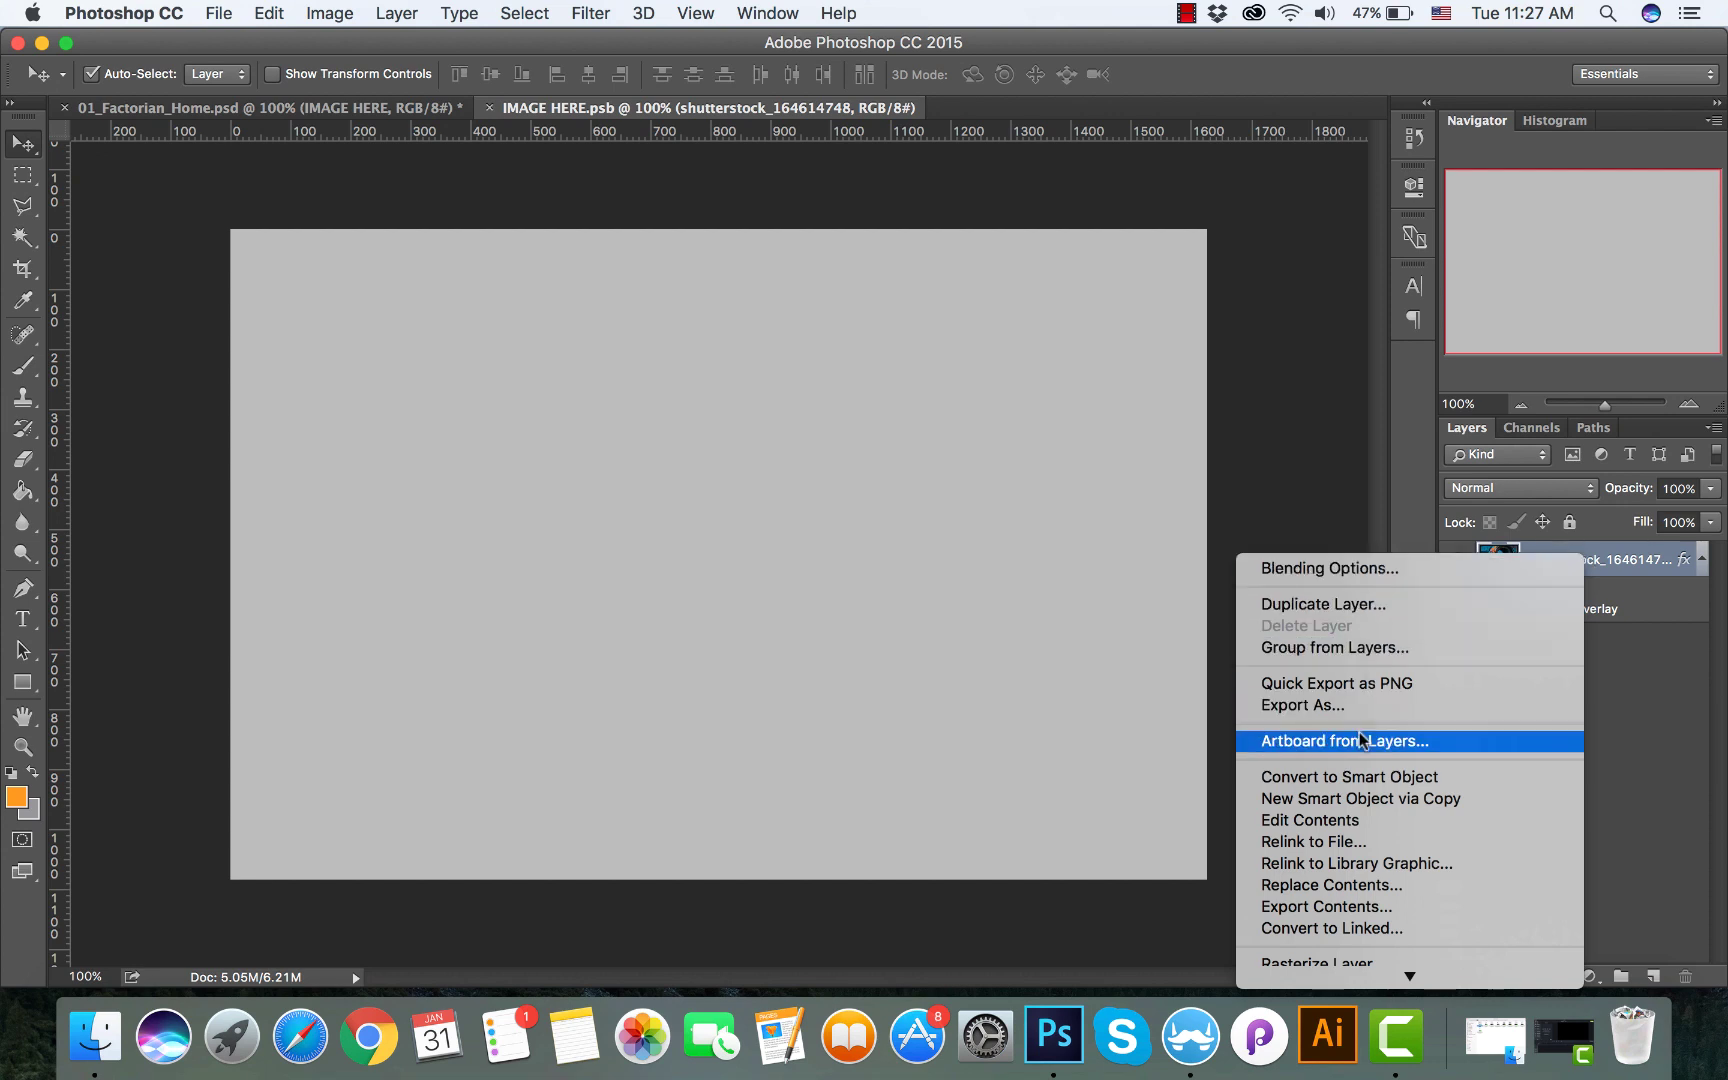
pyautogui.scroll(-5, 1370, 765)
pyautogui.click(1372, 791)
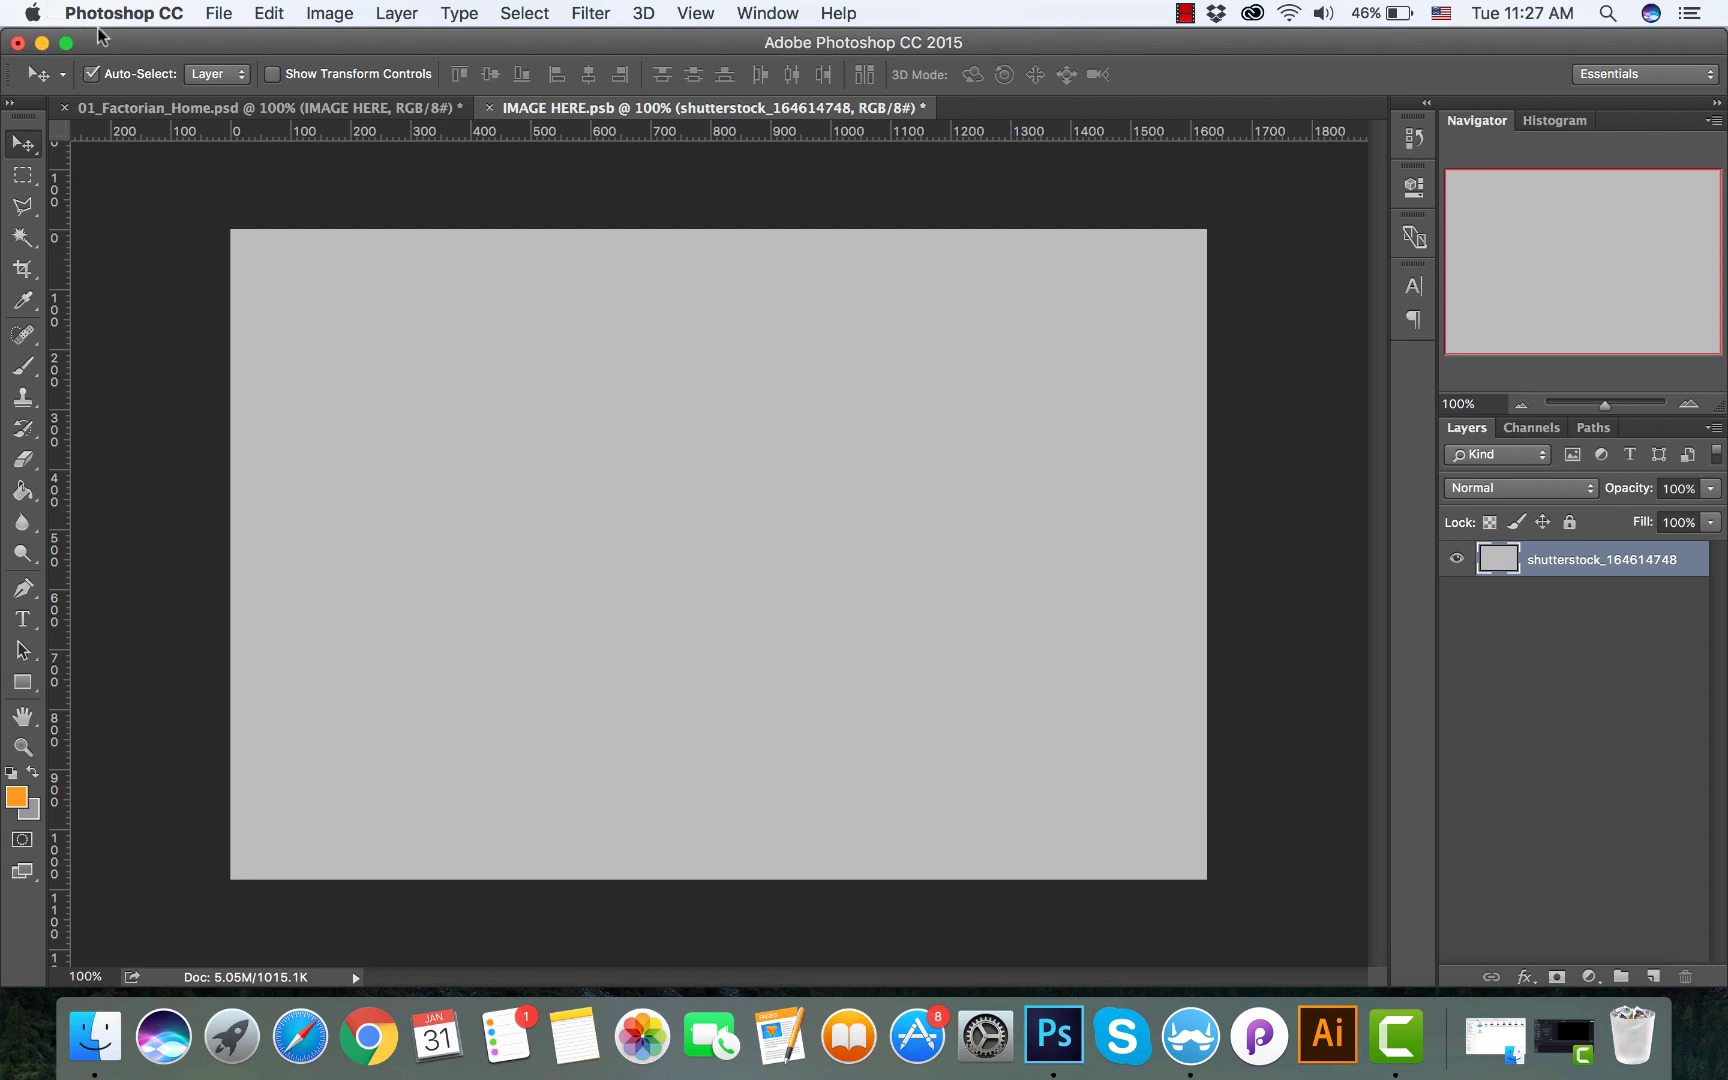
# - Start placing an embedded image and browse through Documents and Stock Images to the Shutterstock folder
pyautogui.click(217, 16)
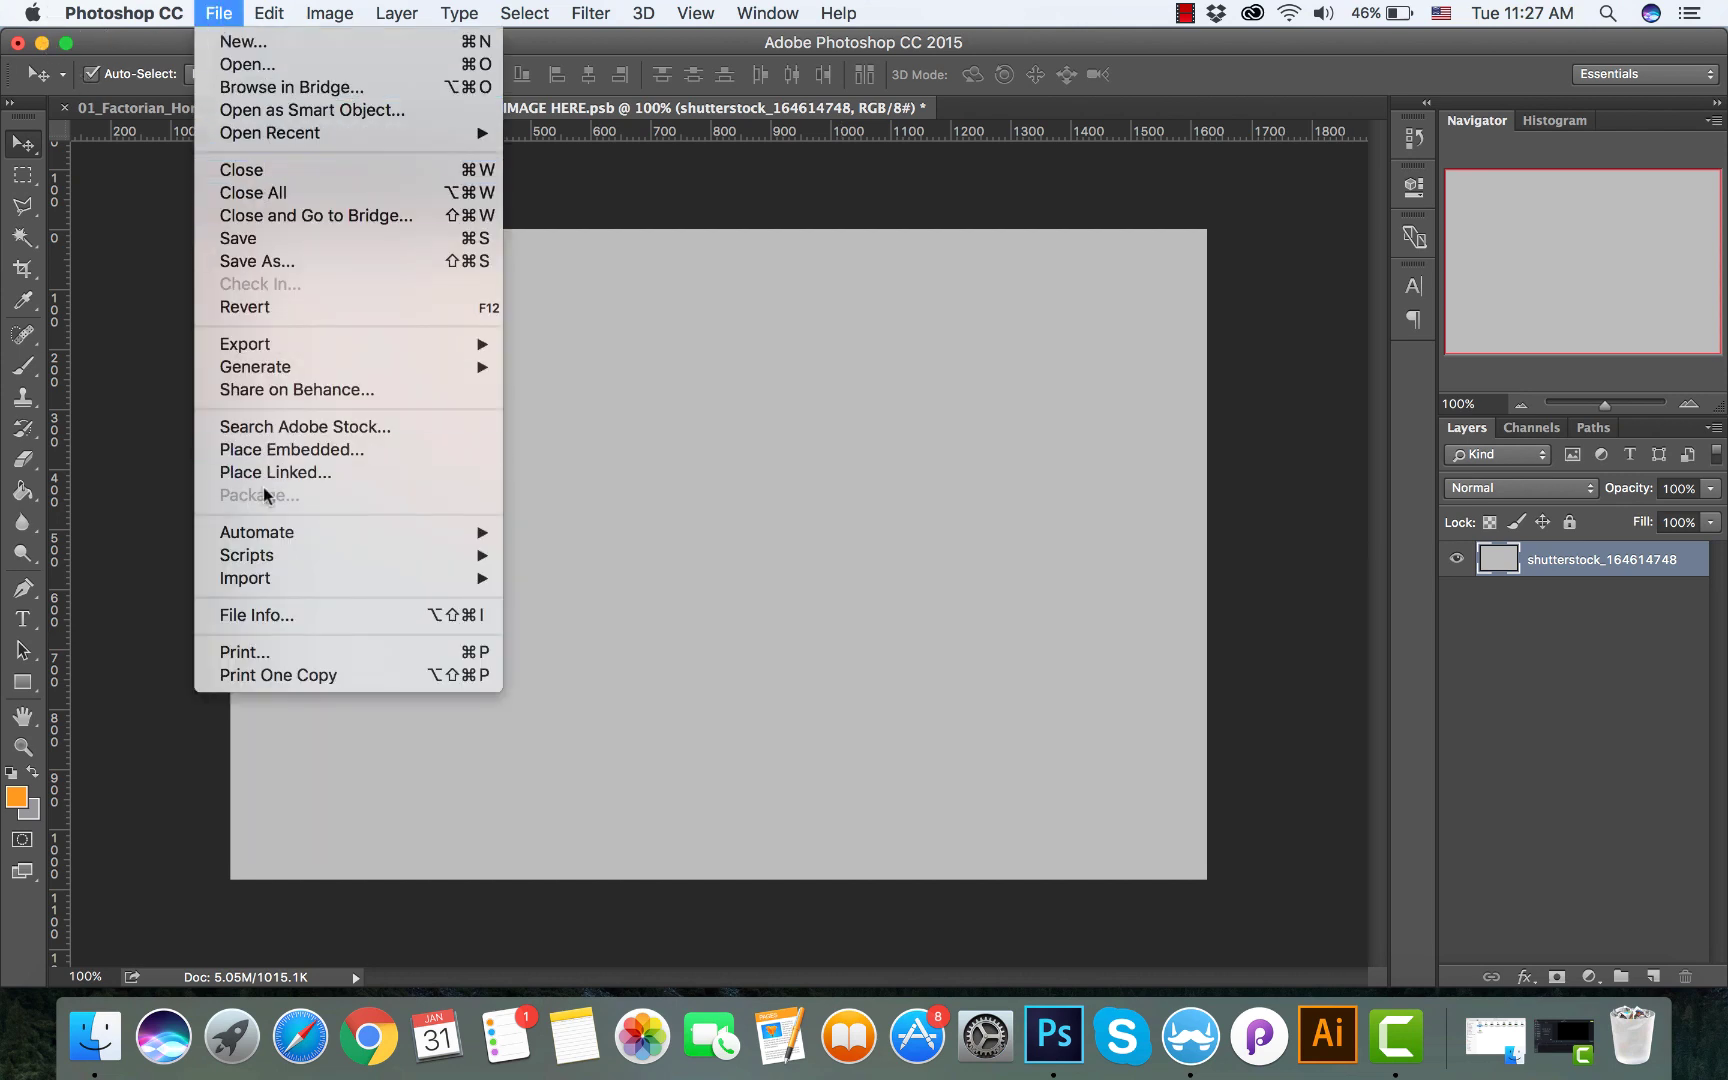
pyautogui.click(287, 452)
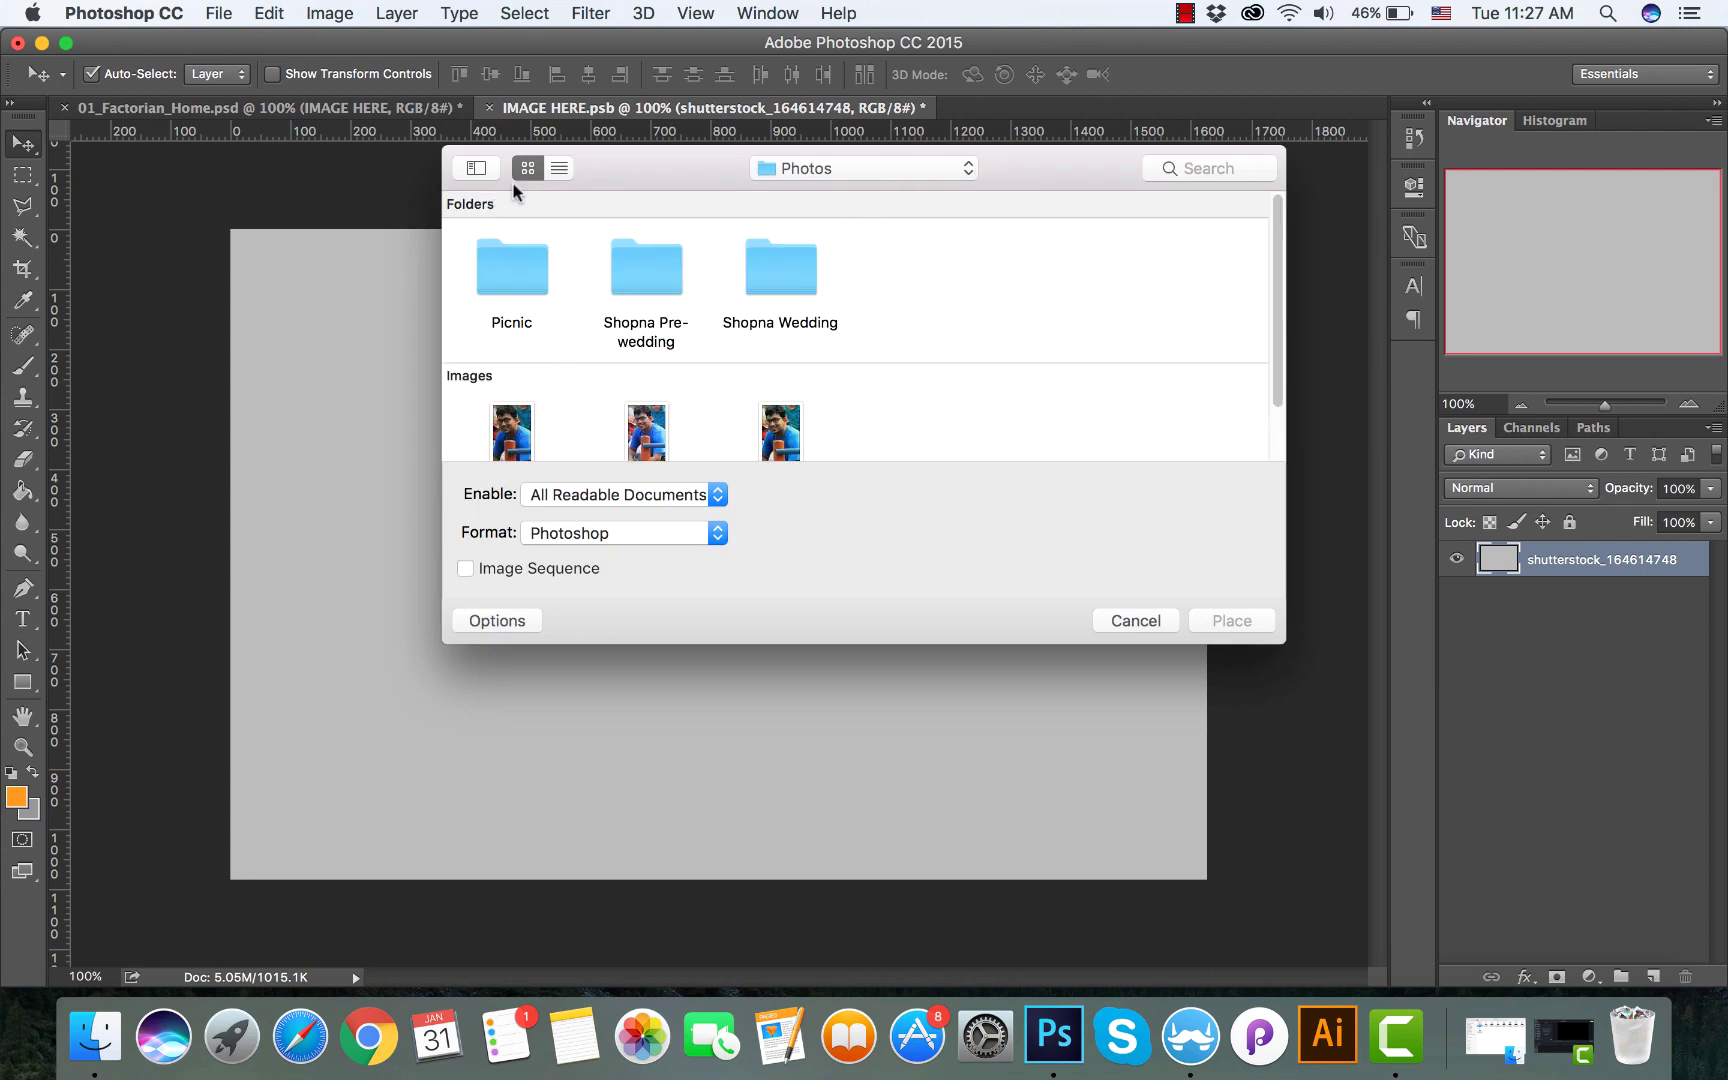
pyautogui.click(860, 168)
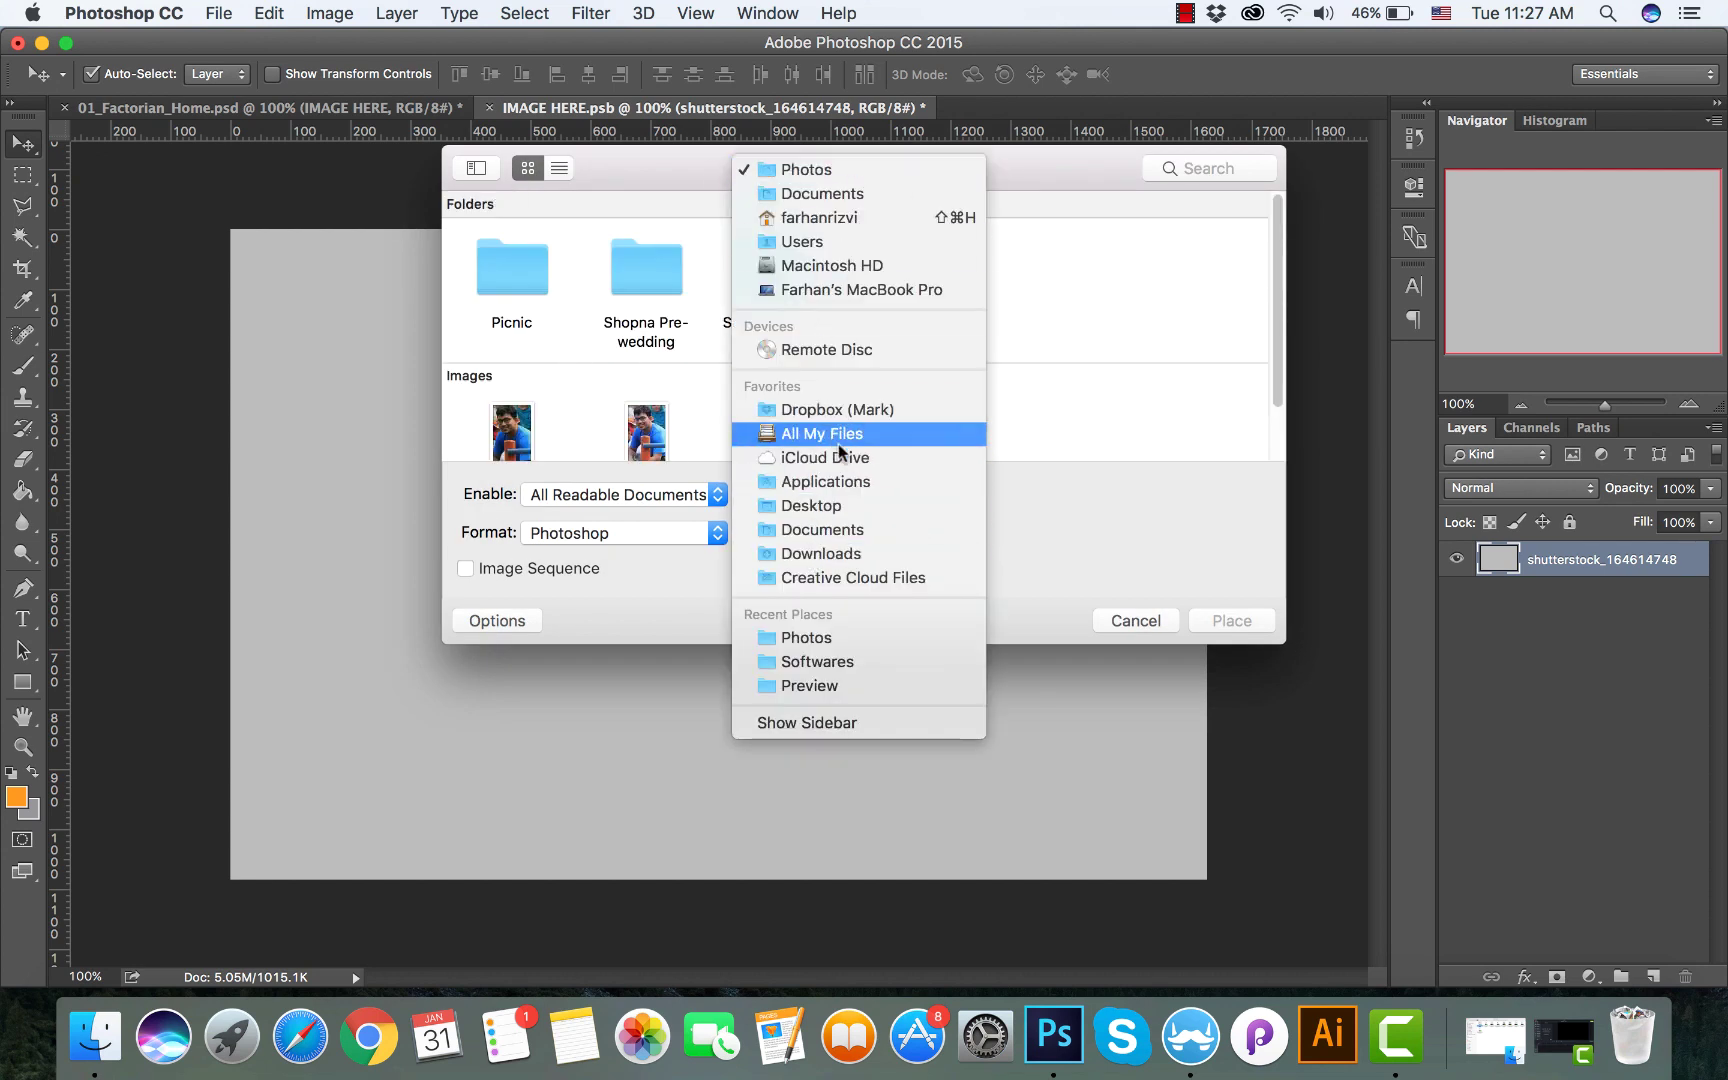
pyautogui.click(822, 529)
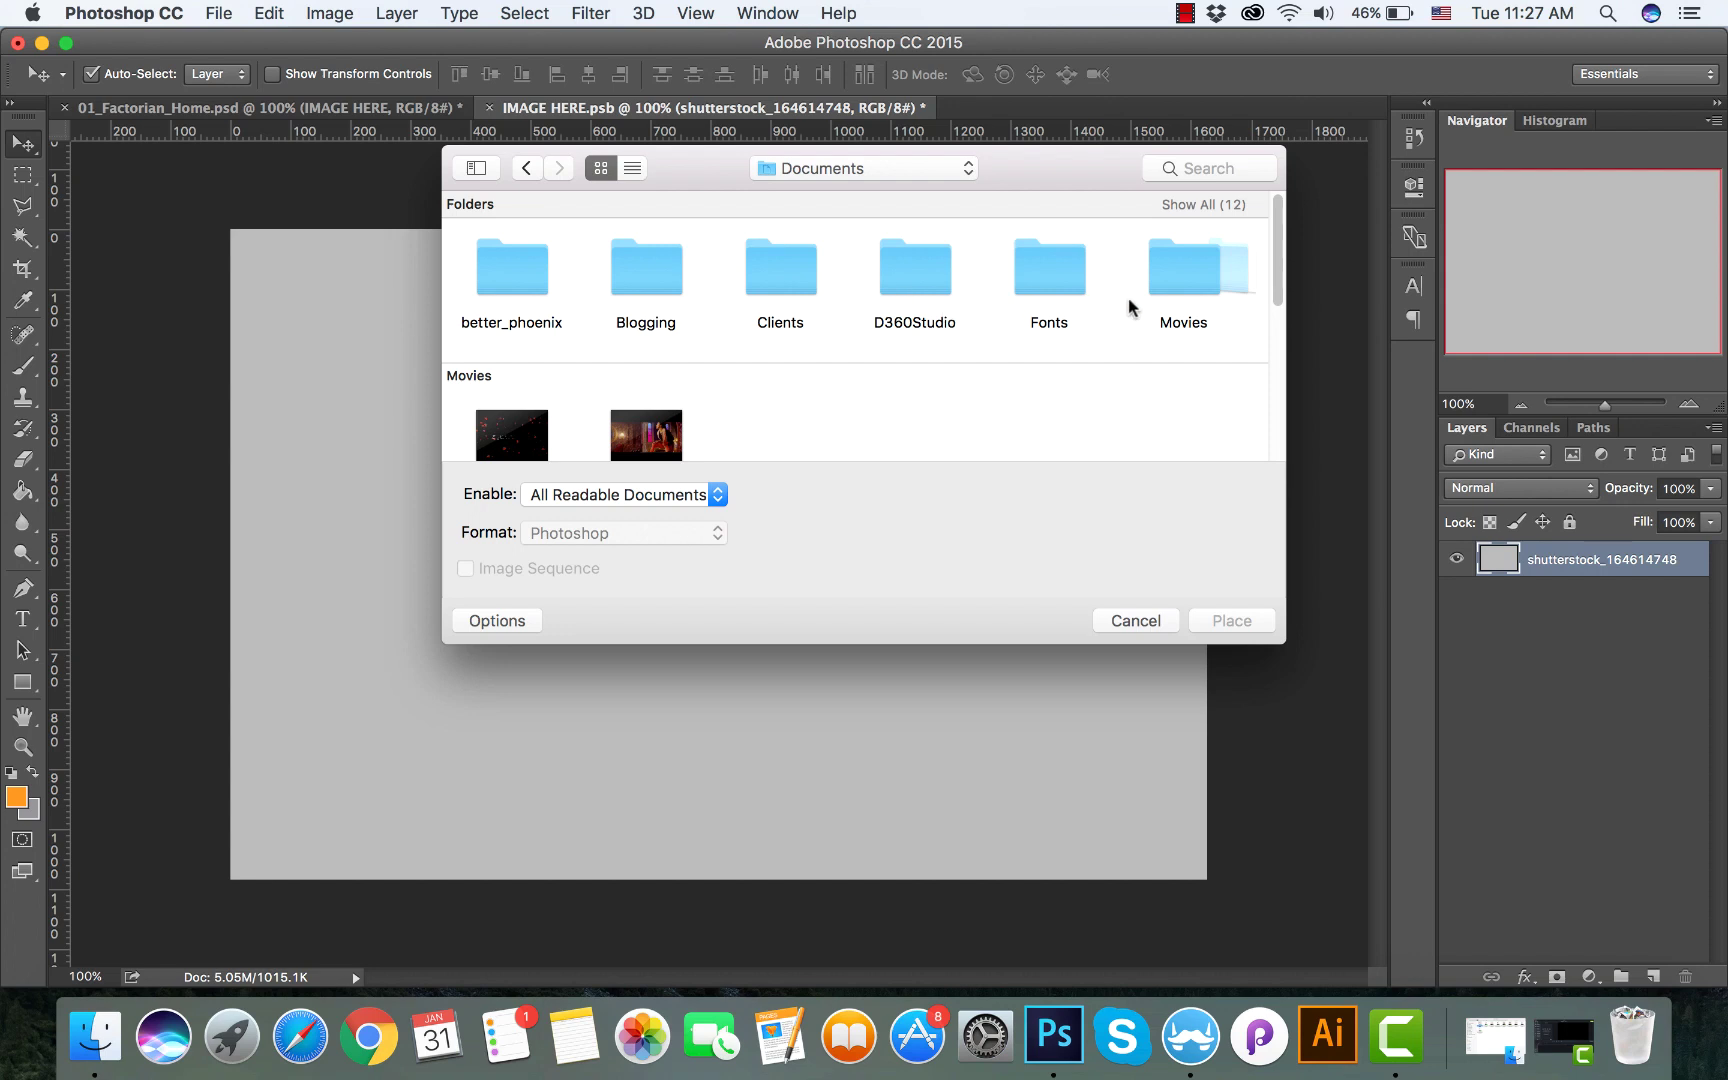
pyautogui.hscroll(6, 1130, 306)
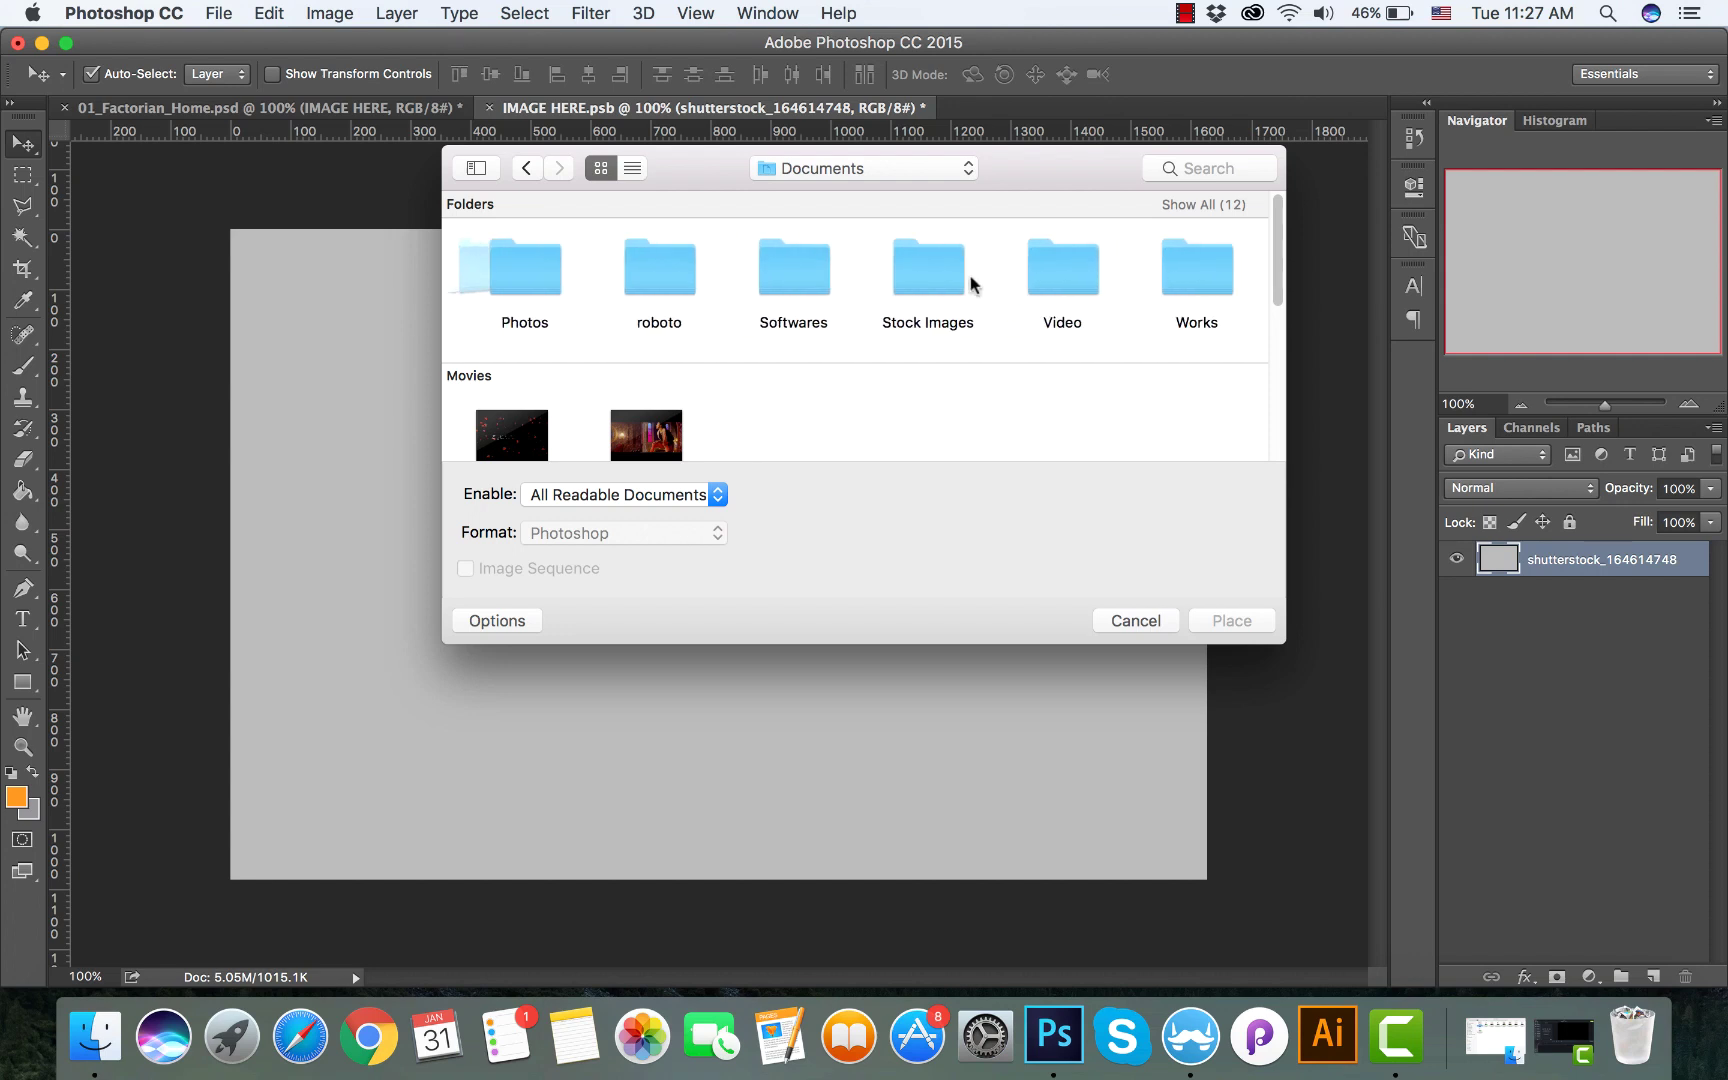
pyautogui.doubleClick(942, 271)
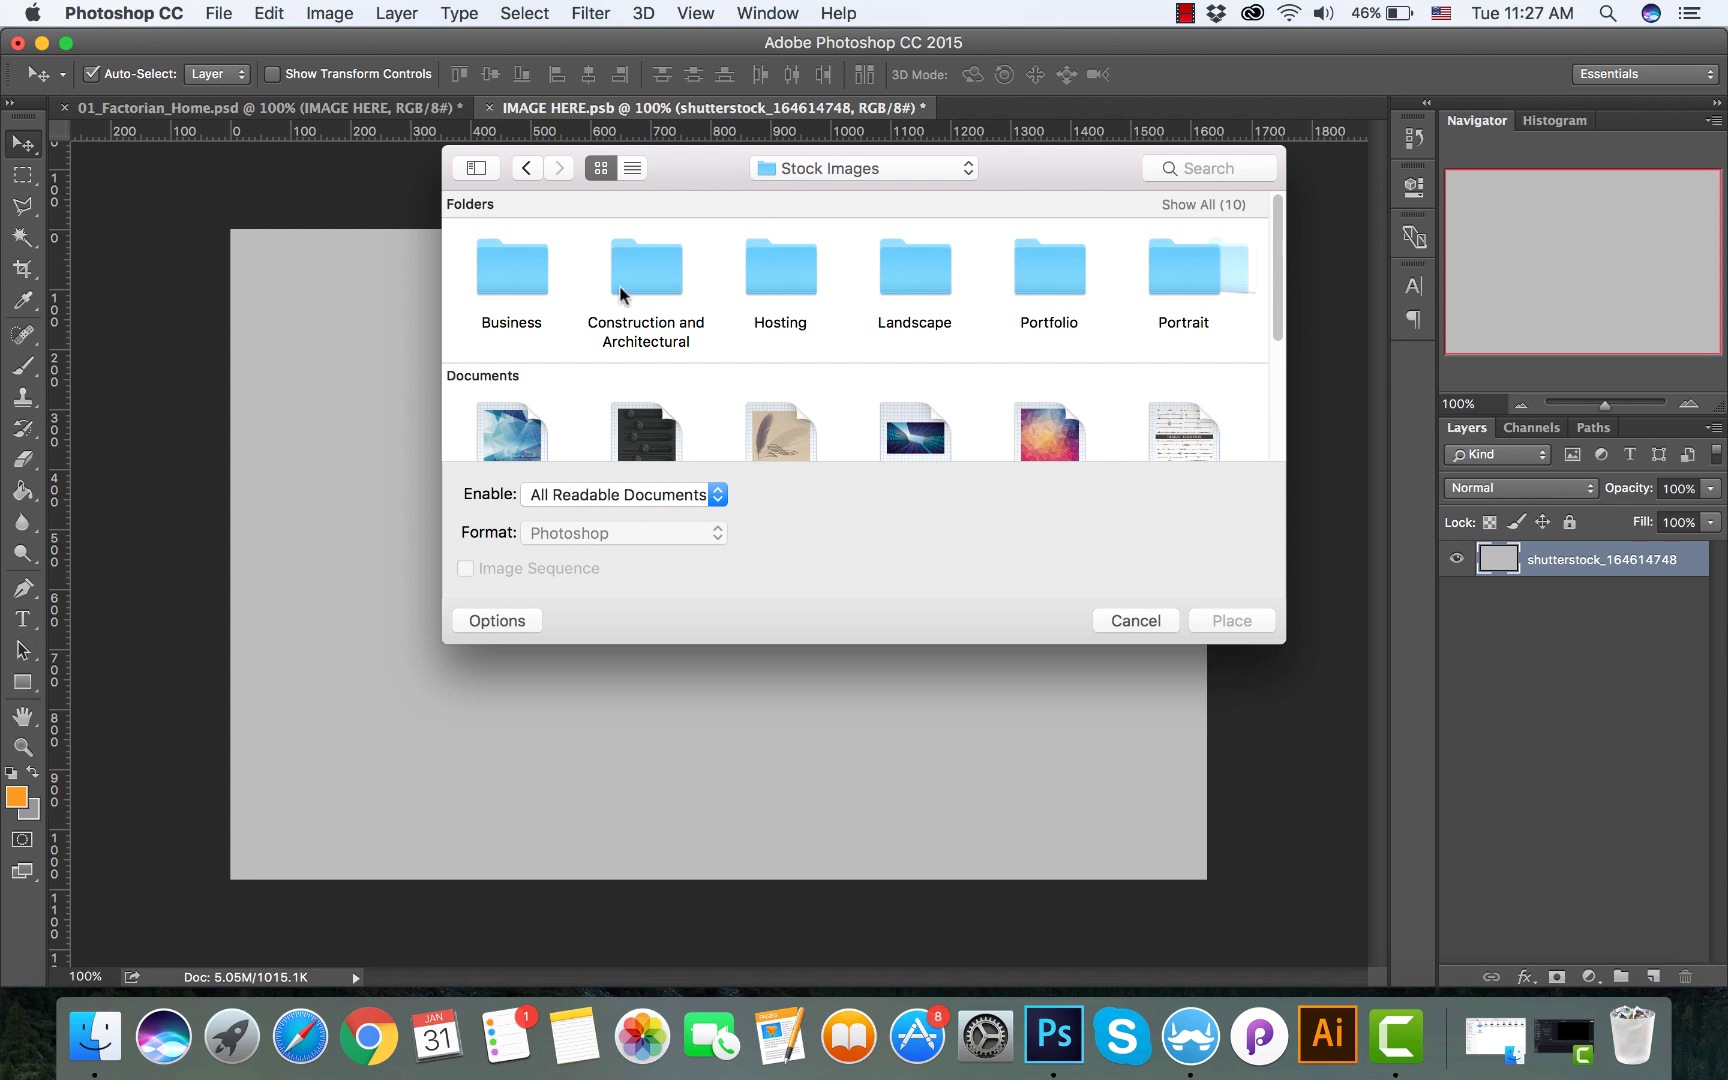
pyautogui.hscroll(5, 1031, 291)
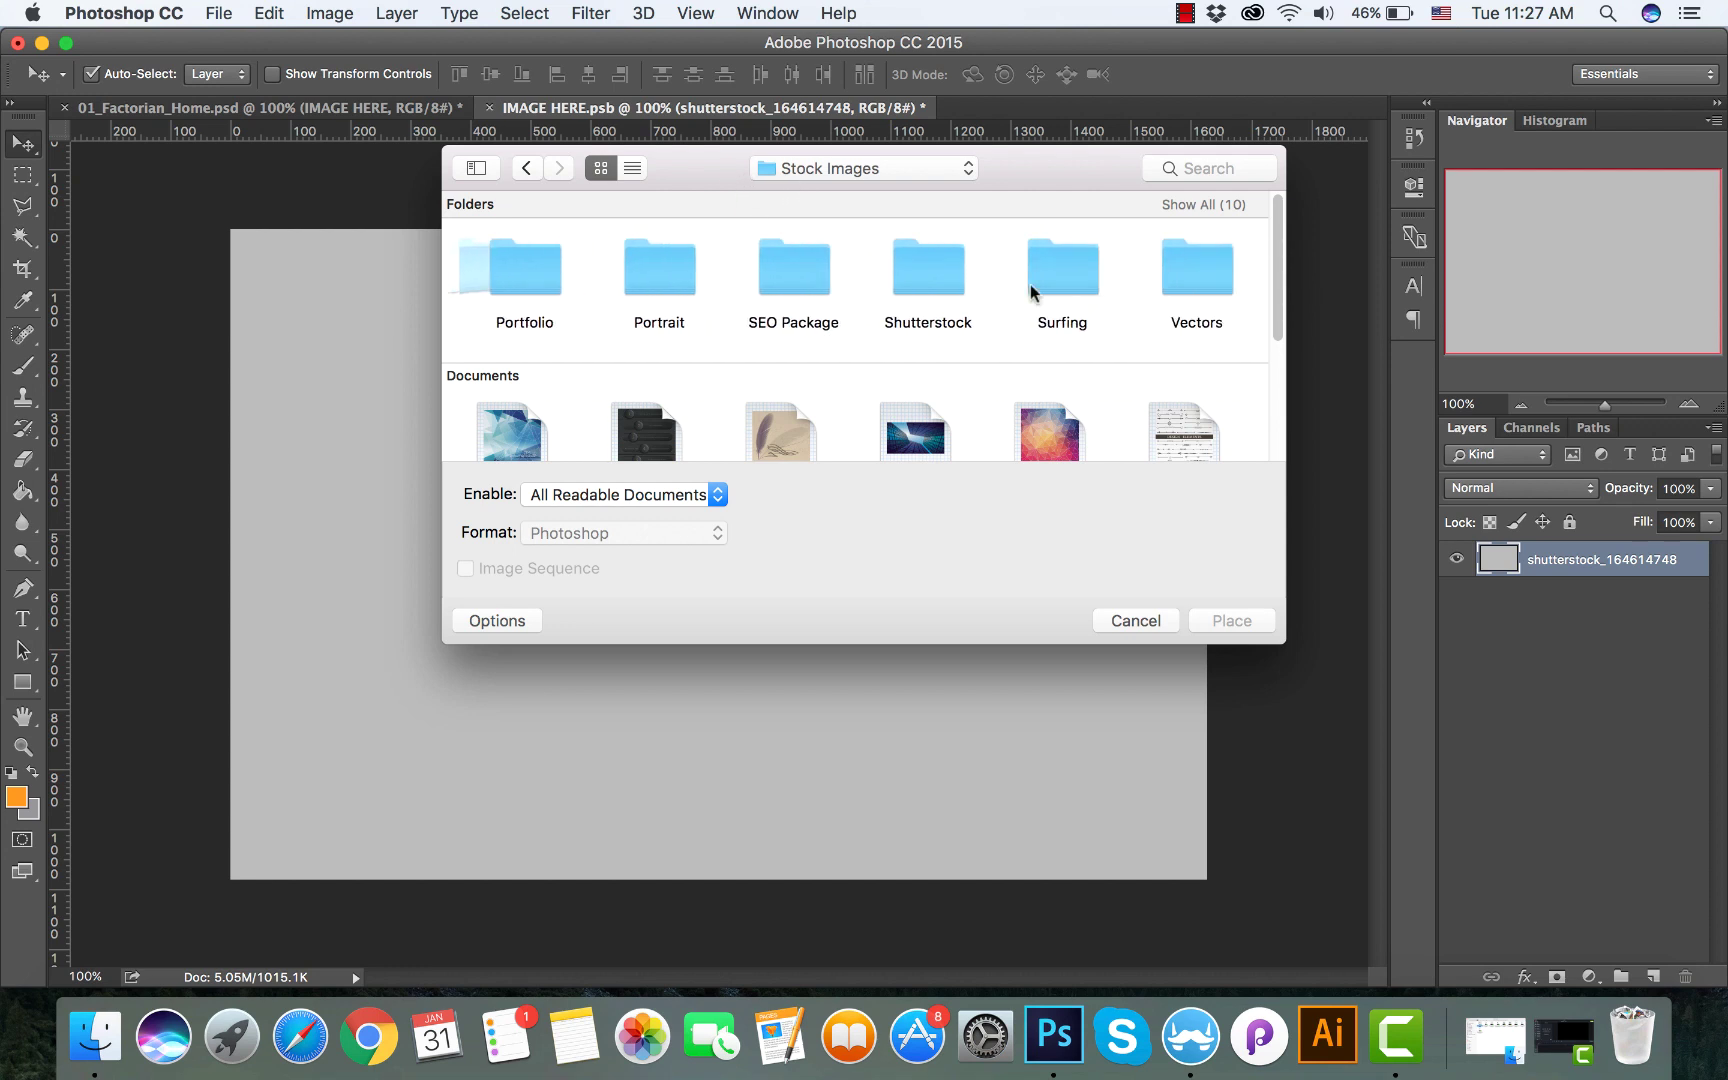
pyautogui.doubleClick(930, 260)
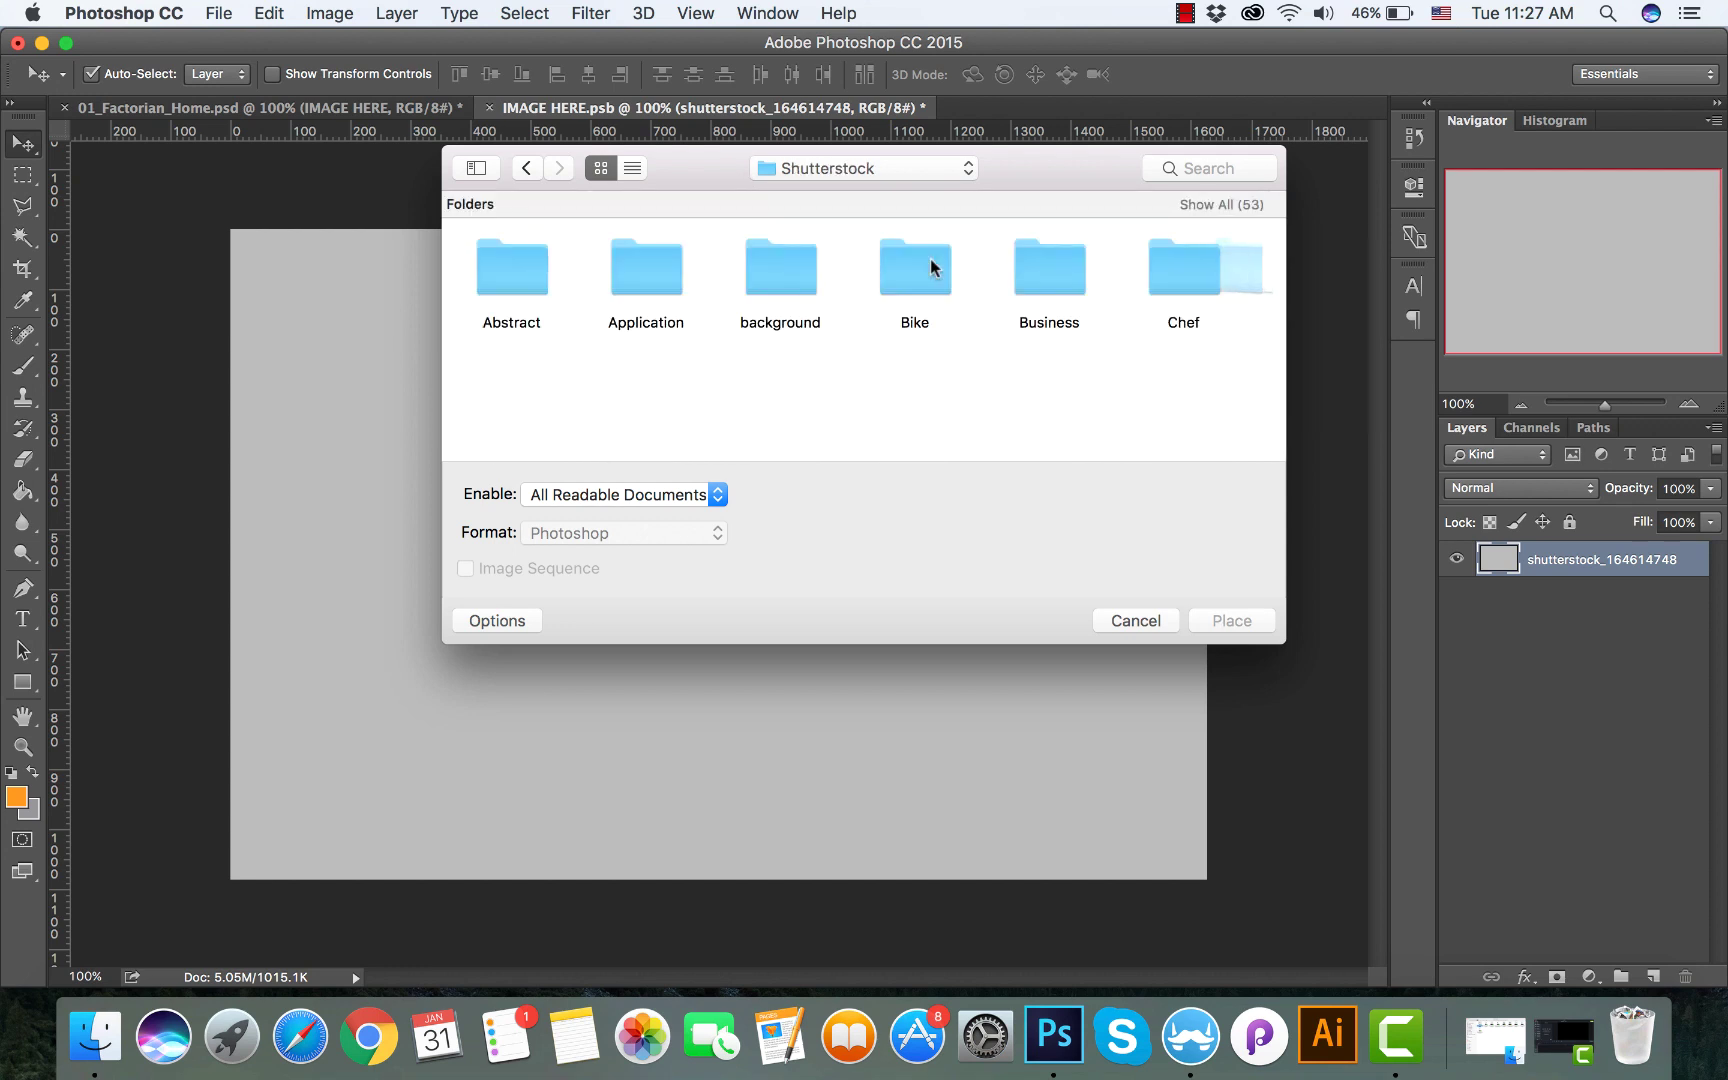
# - Place shutterstock_212871865.jpg from the Factory folder into the smart object document
pyautogui.hscroll(3, 865, 259)
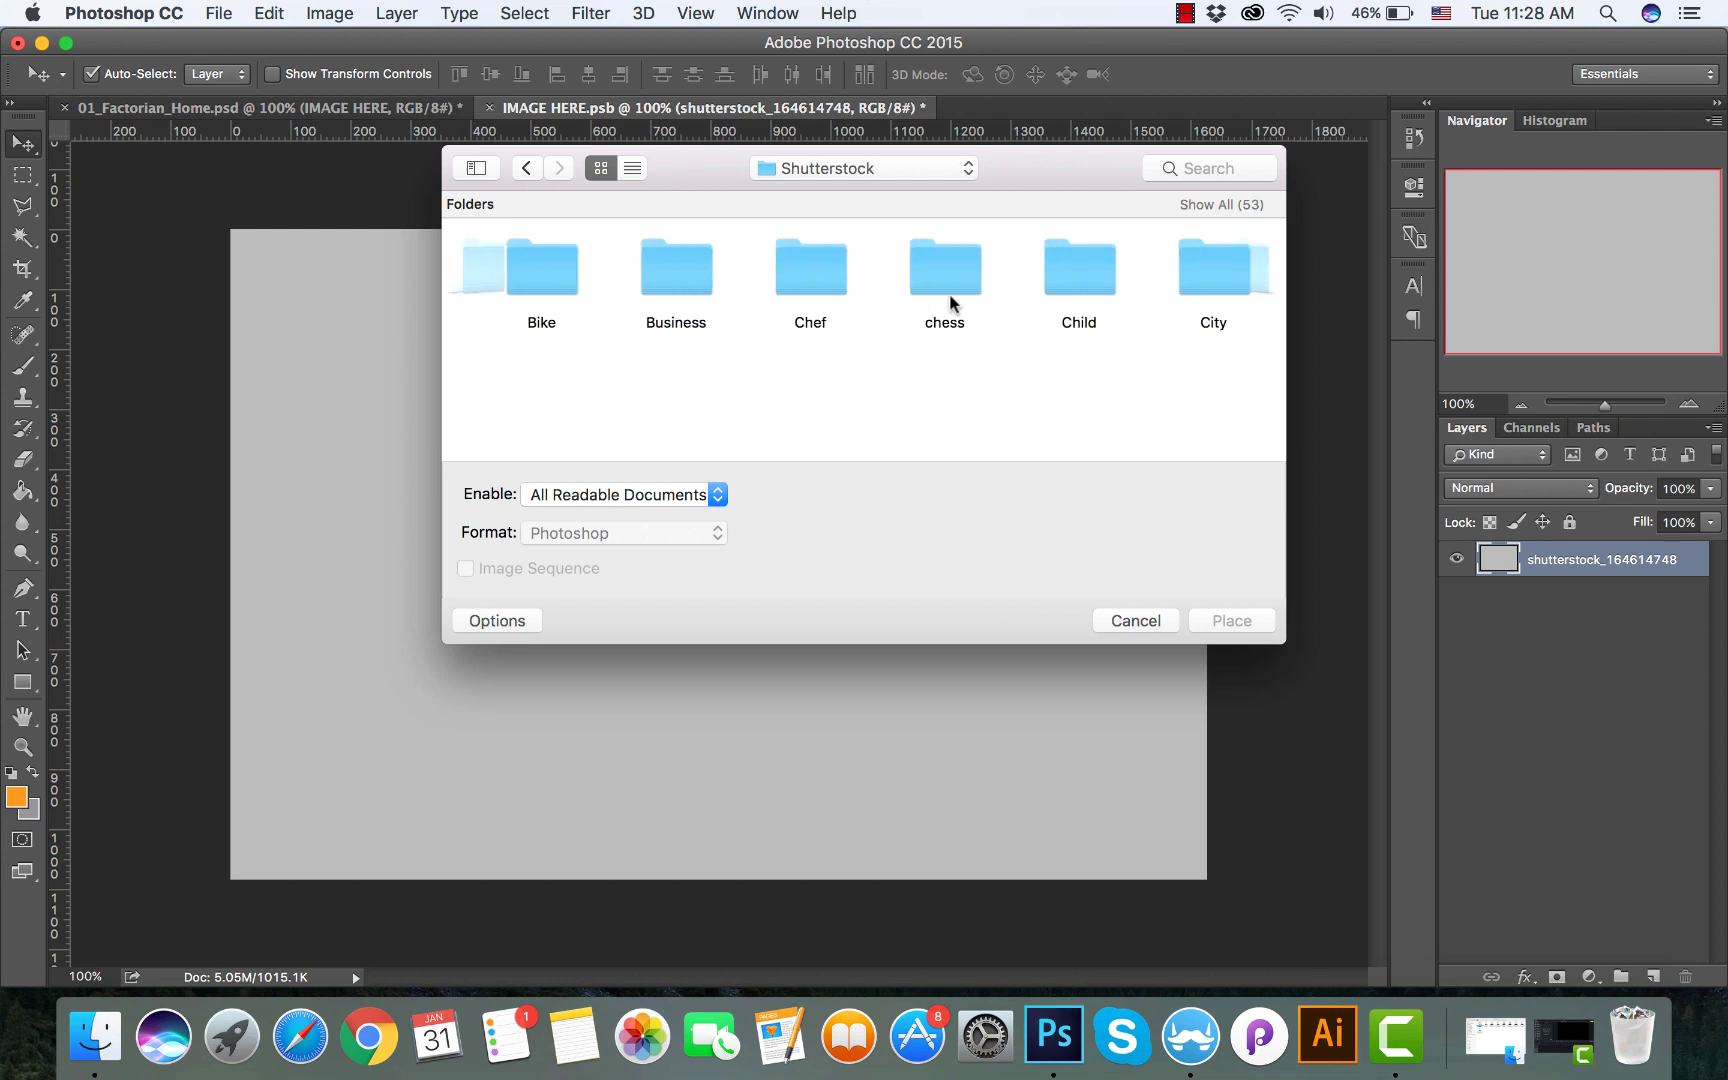
pyautogui.hscroll(10, 949, 293)
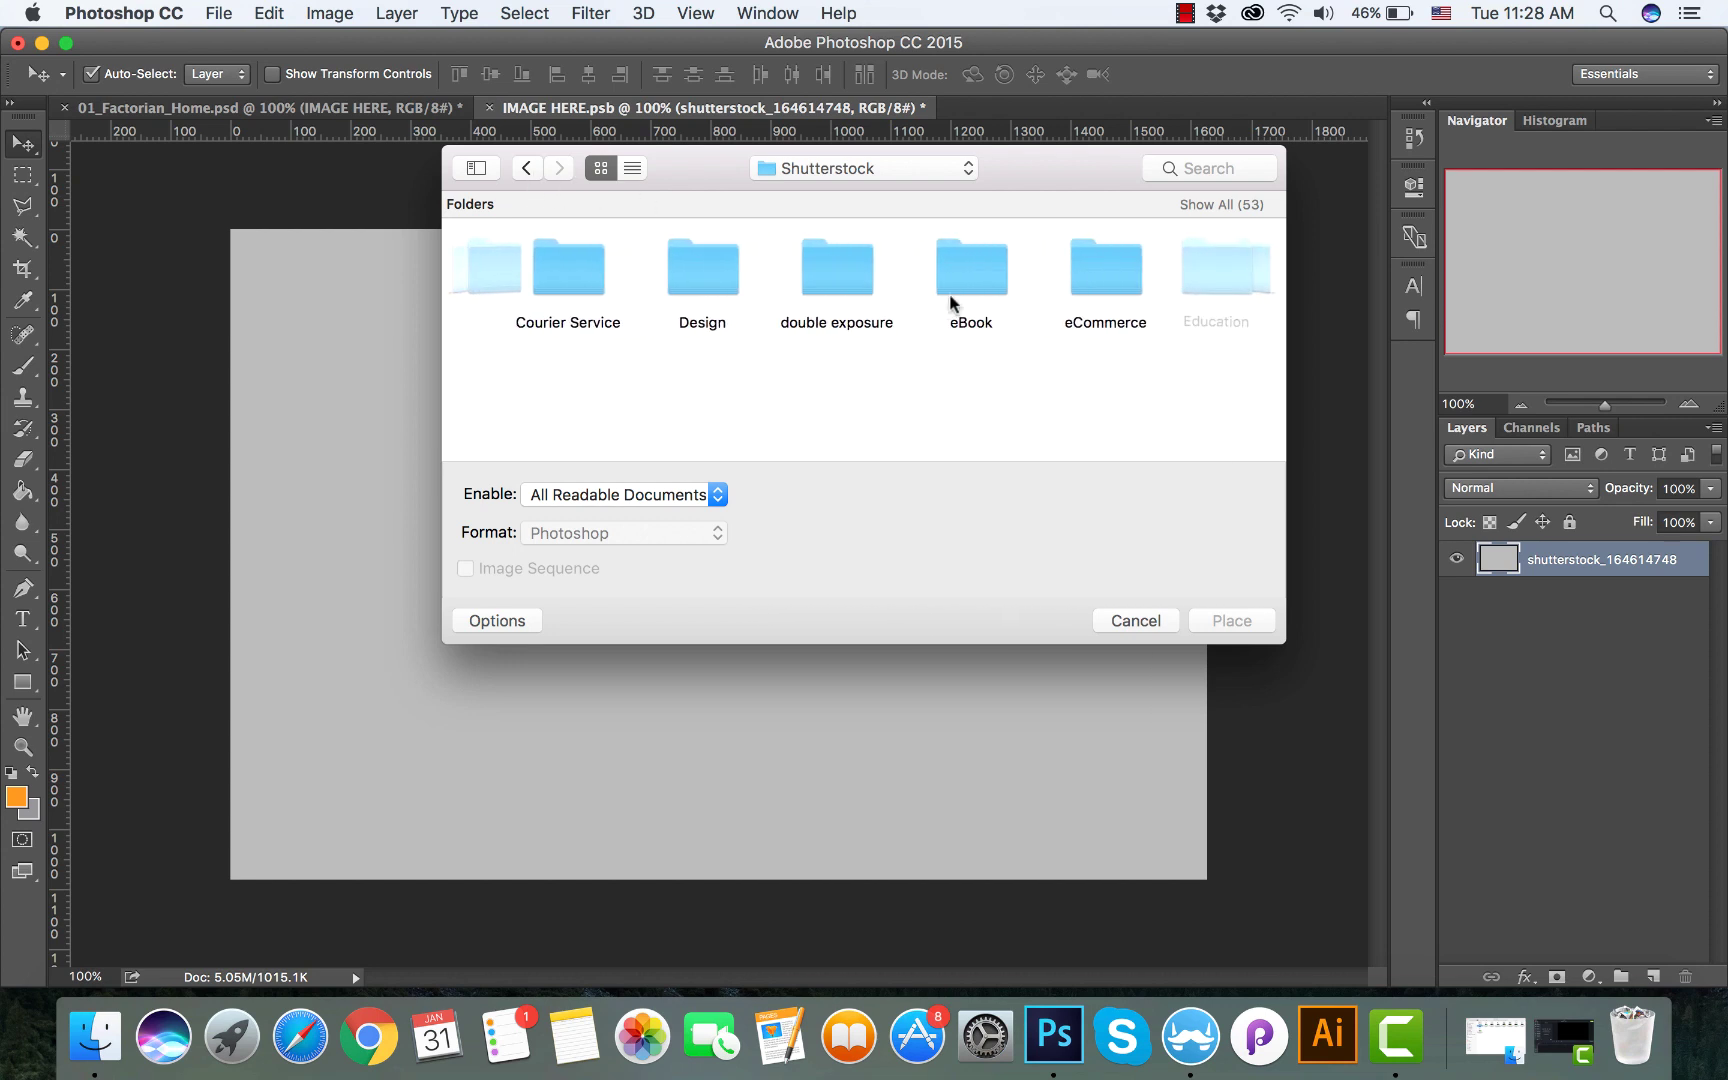
pyautogui.hscroll(6, 949, 293)
pyautogui.click(927, 290)
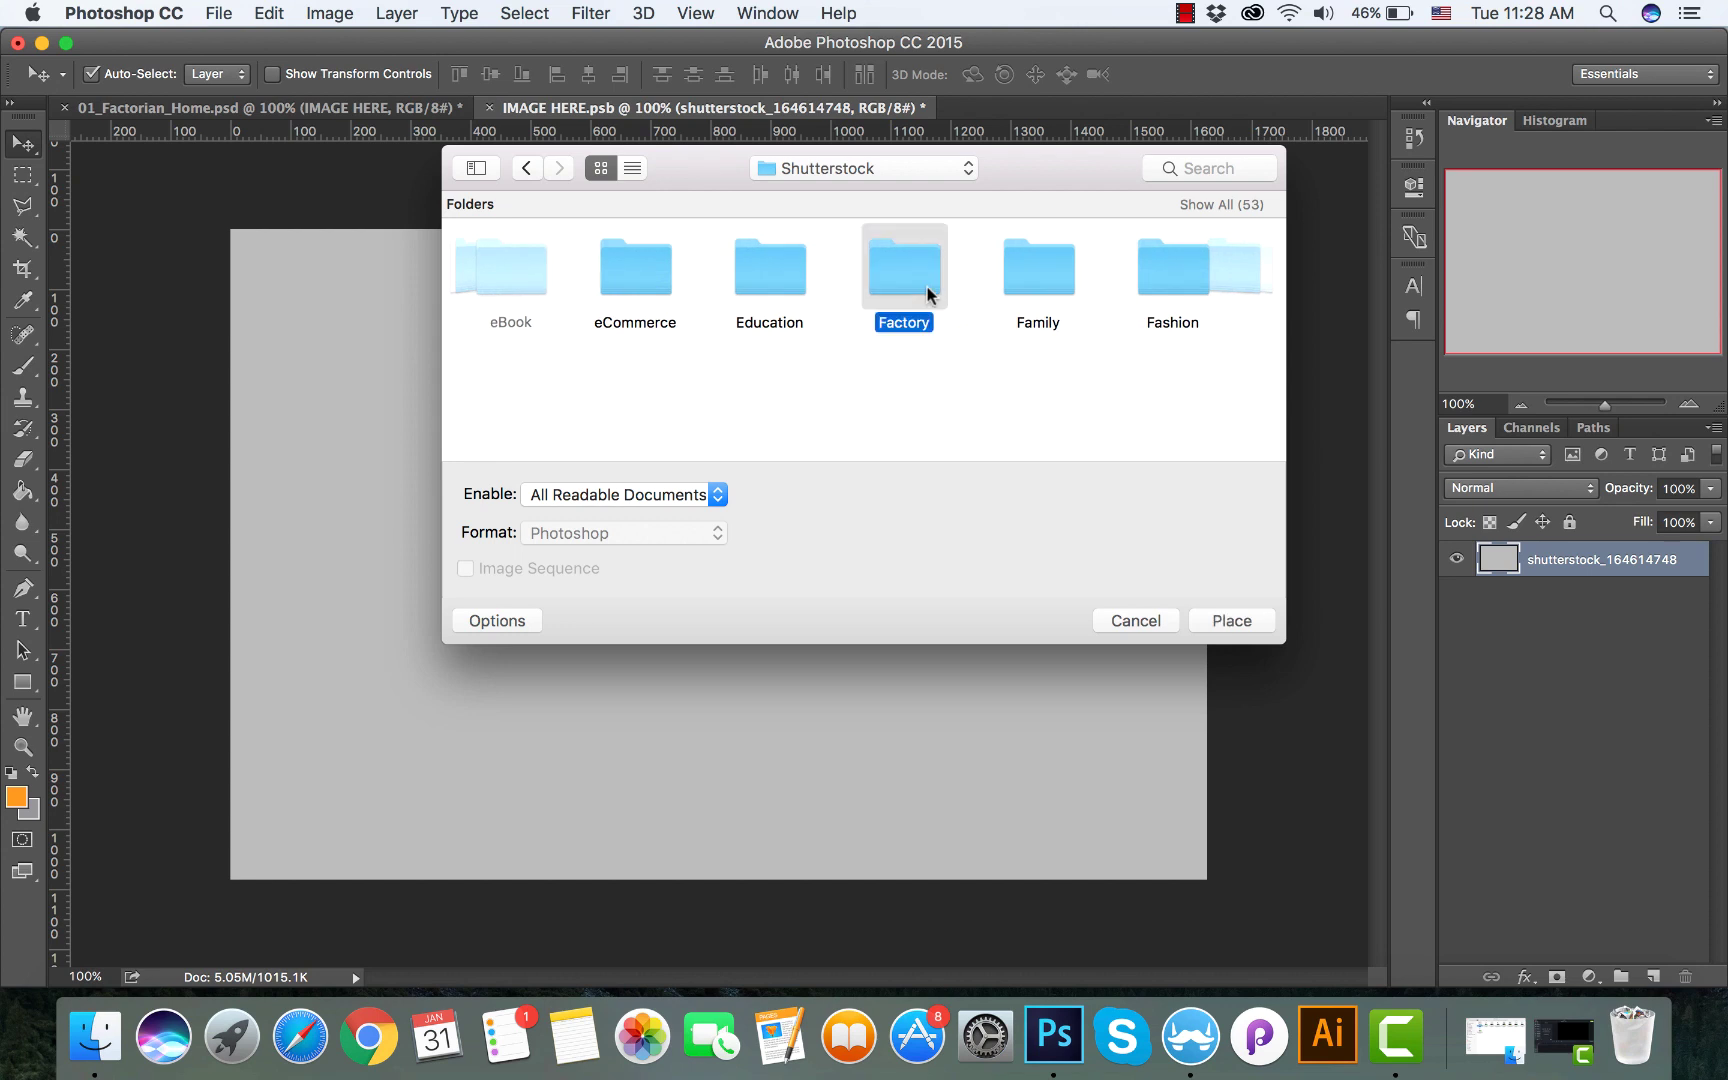
pyautogui.doubleClick(927, 290)
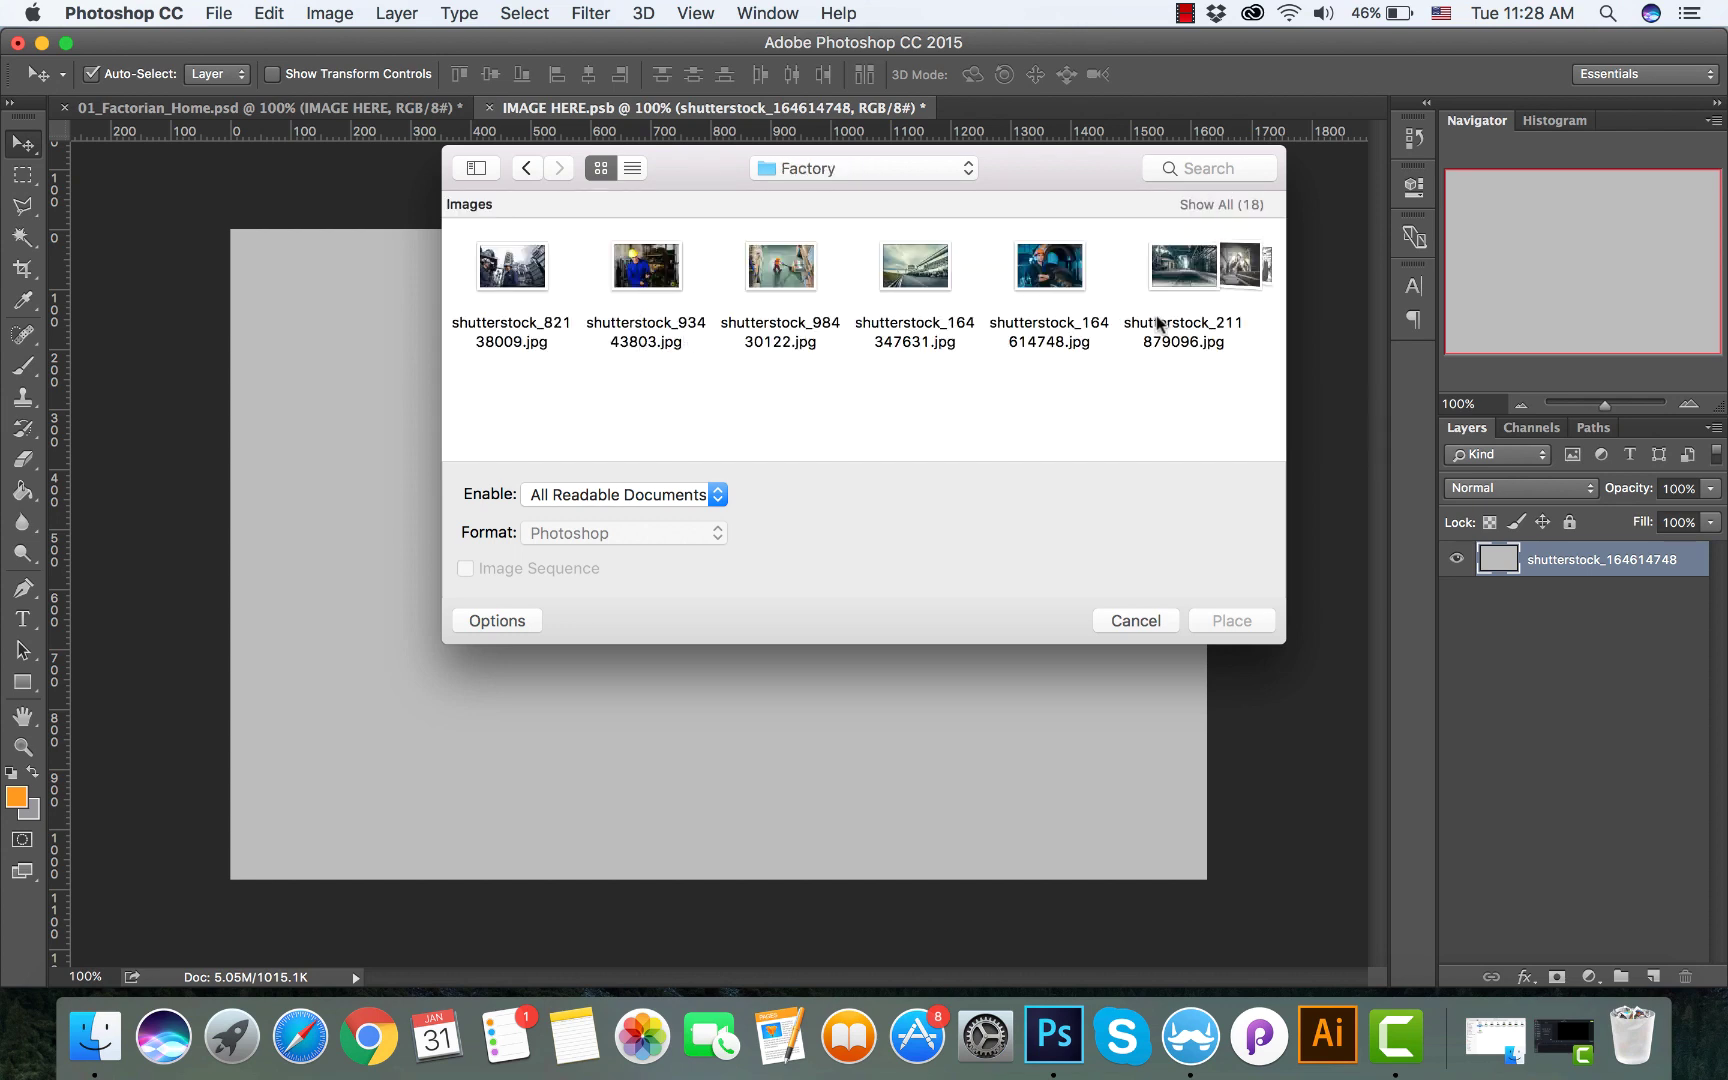
pyautogui.hscroll(5, 620, 263)
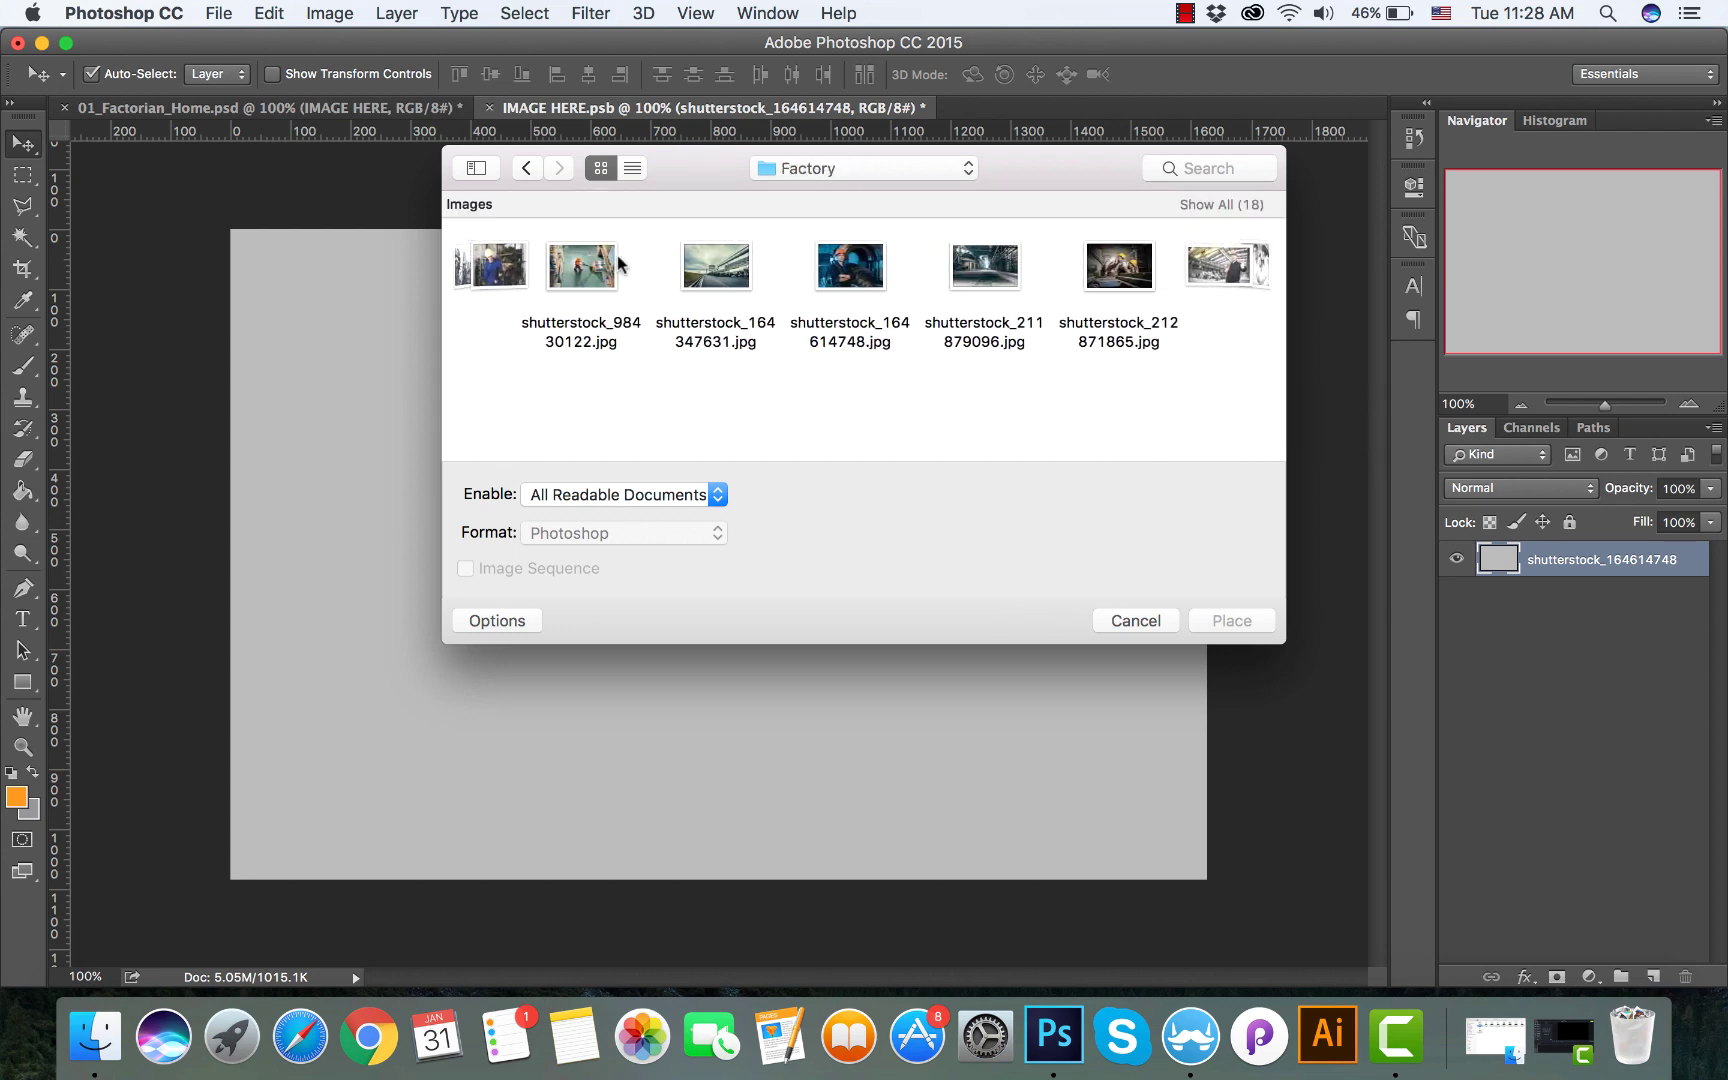
pyautogui.hscroll(3, 945, 320)
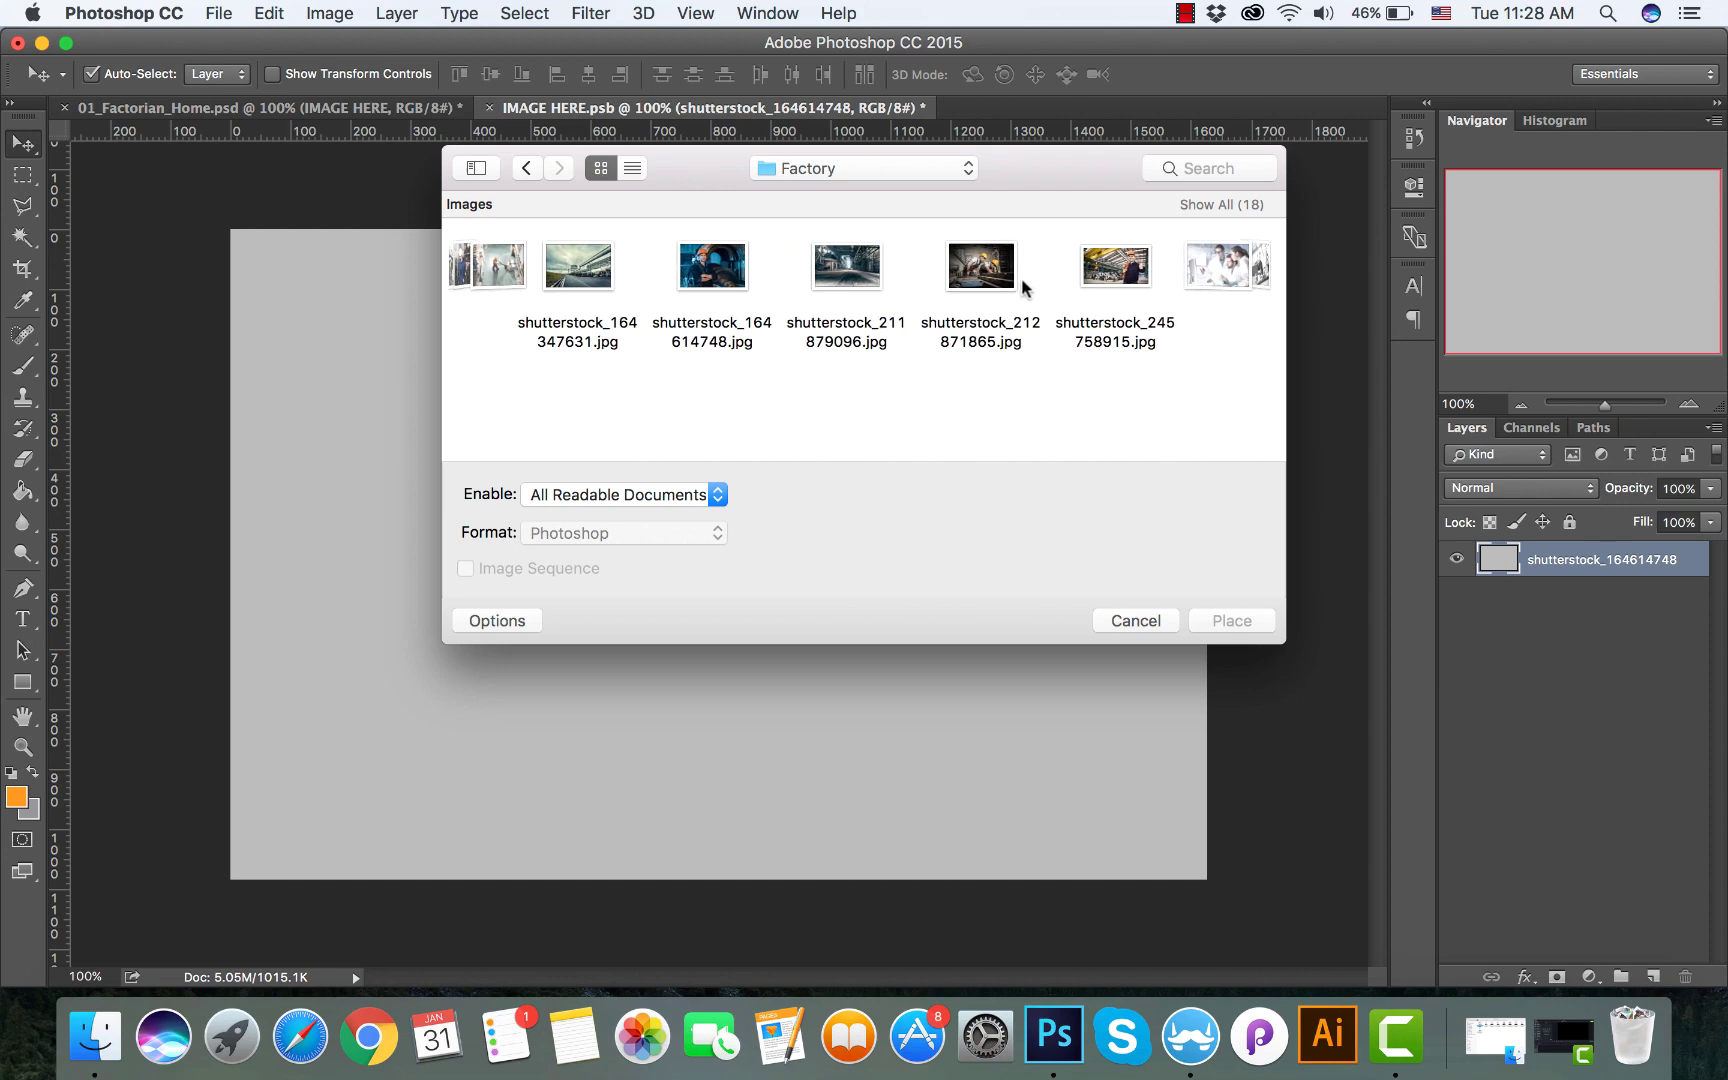
pyautogui.click(998, 281)
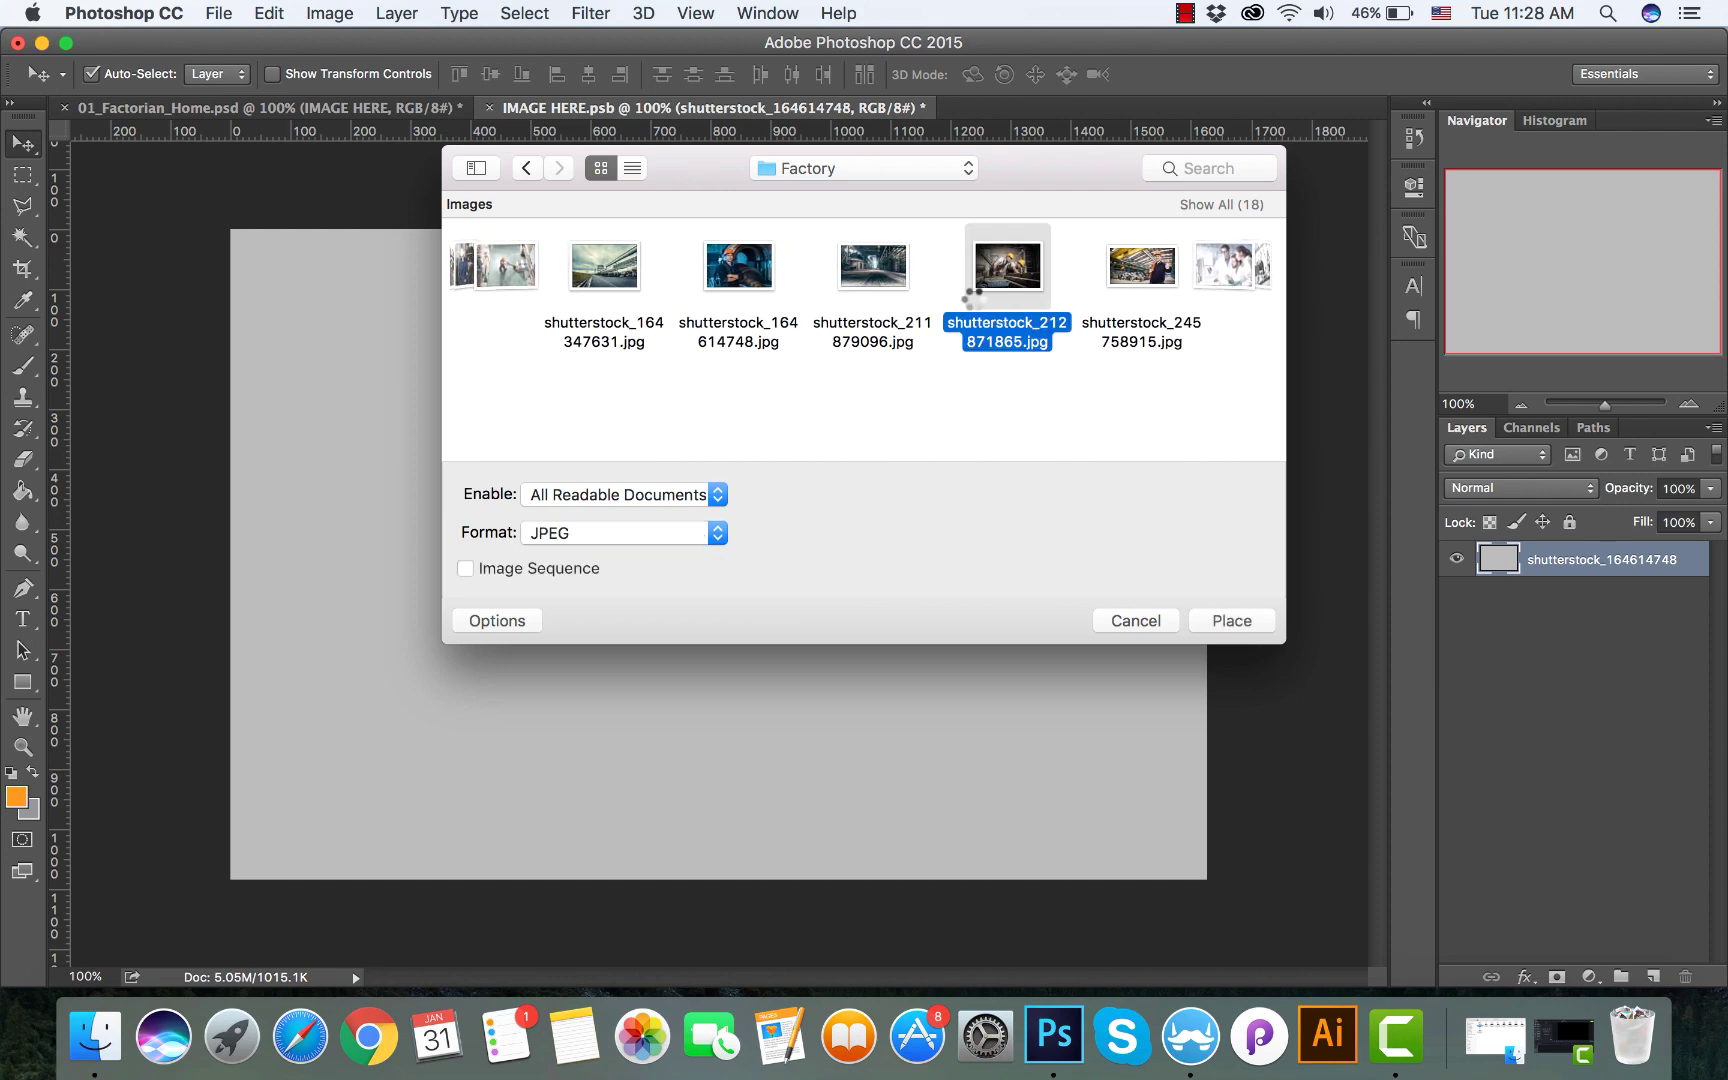
pyautogui.doubleClick(971, 294)
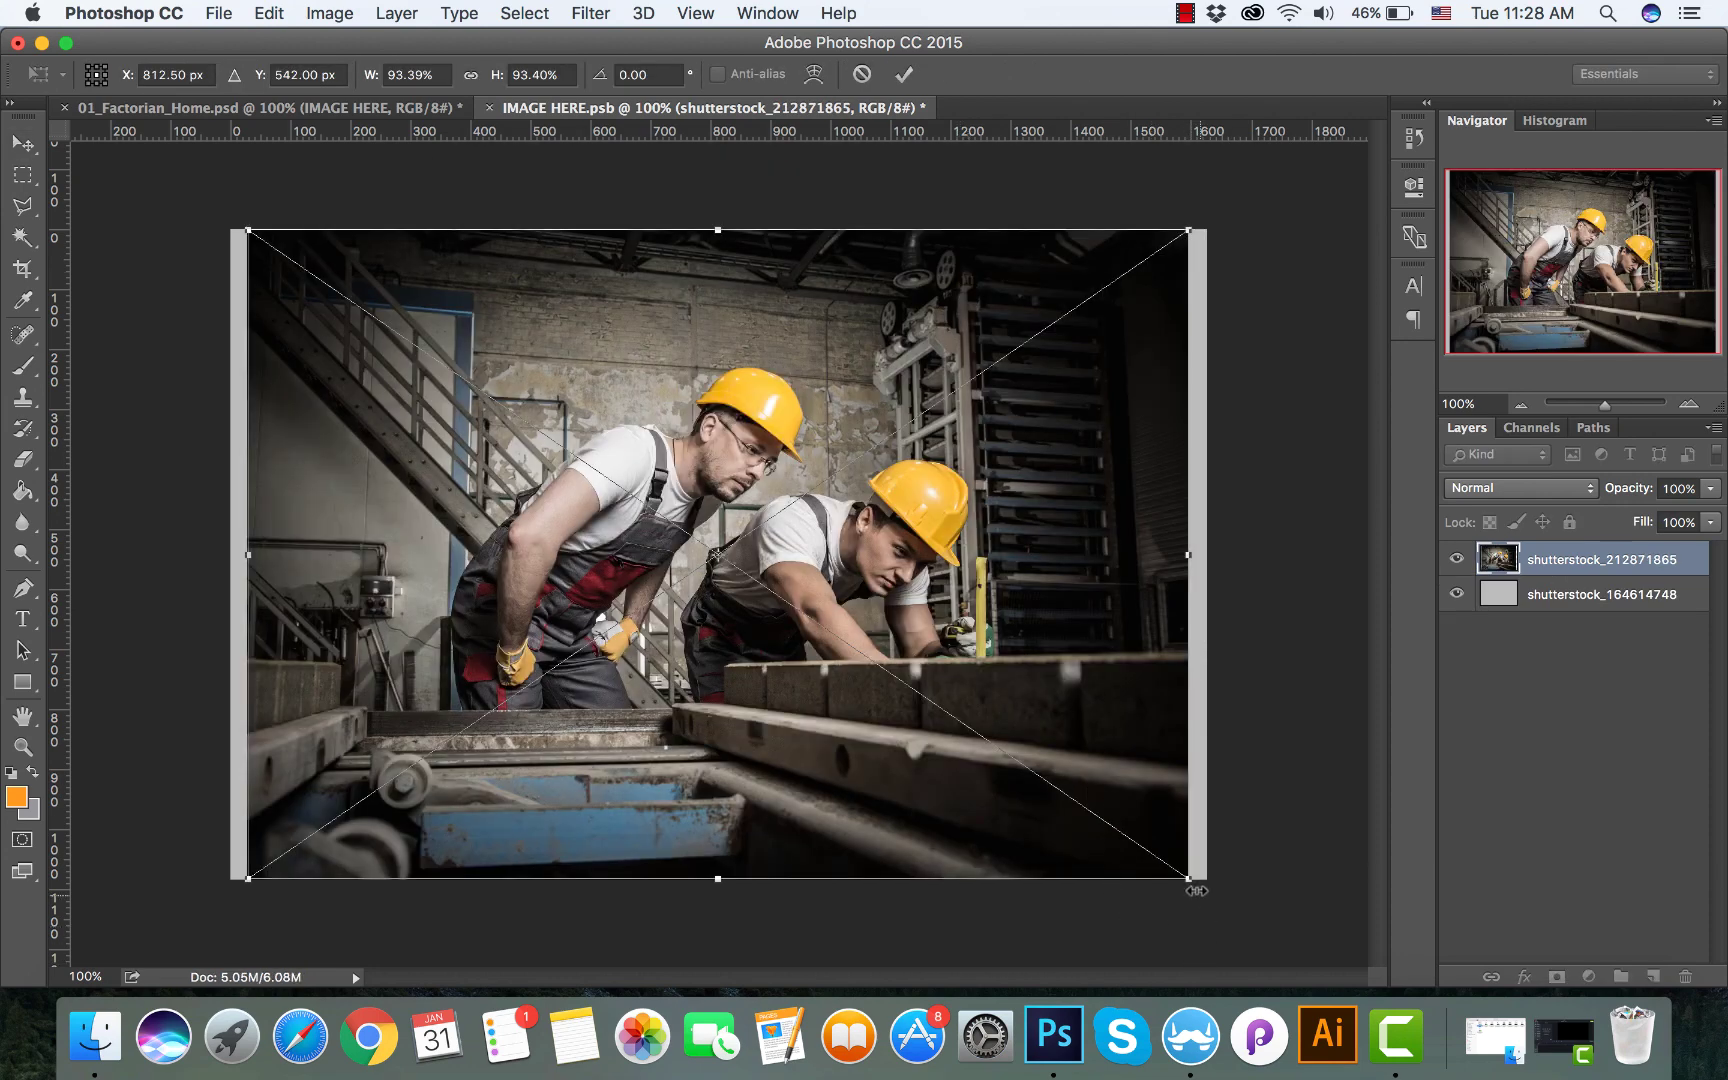
# - Scale the placed workers photo to about 100% so it covers the whole canvas, and save the smart object
pyautogui.moveTo(1192, 880); pyautogui.dragTo(1236, 884)
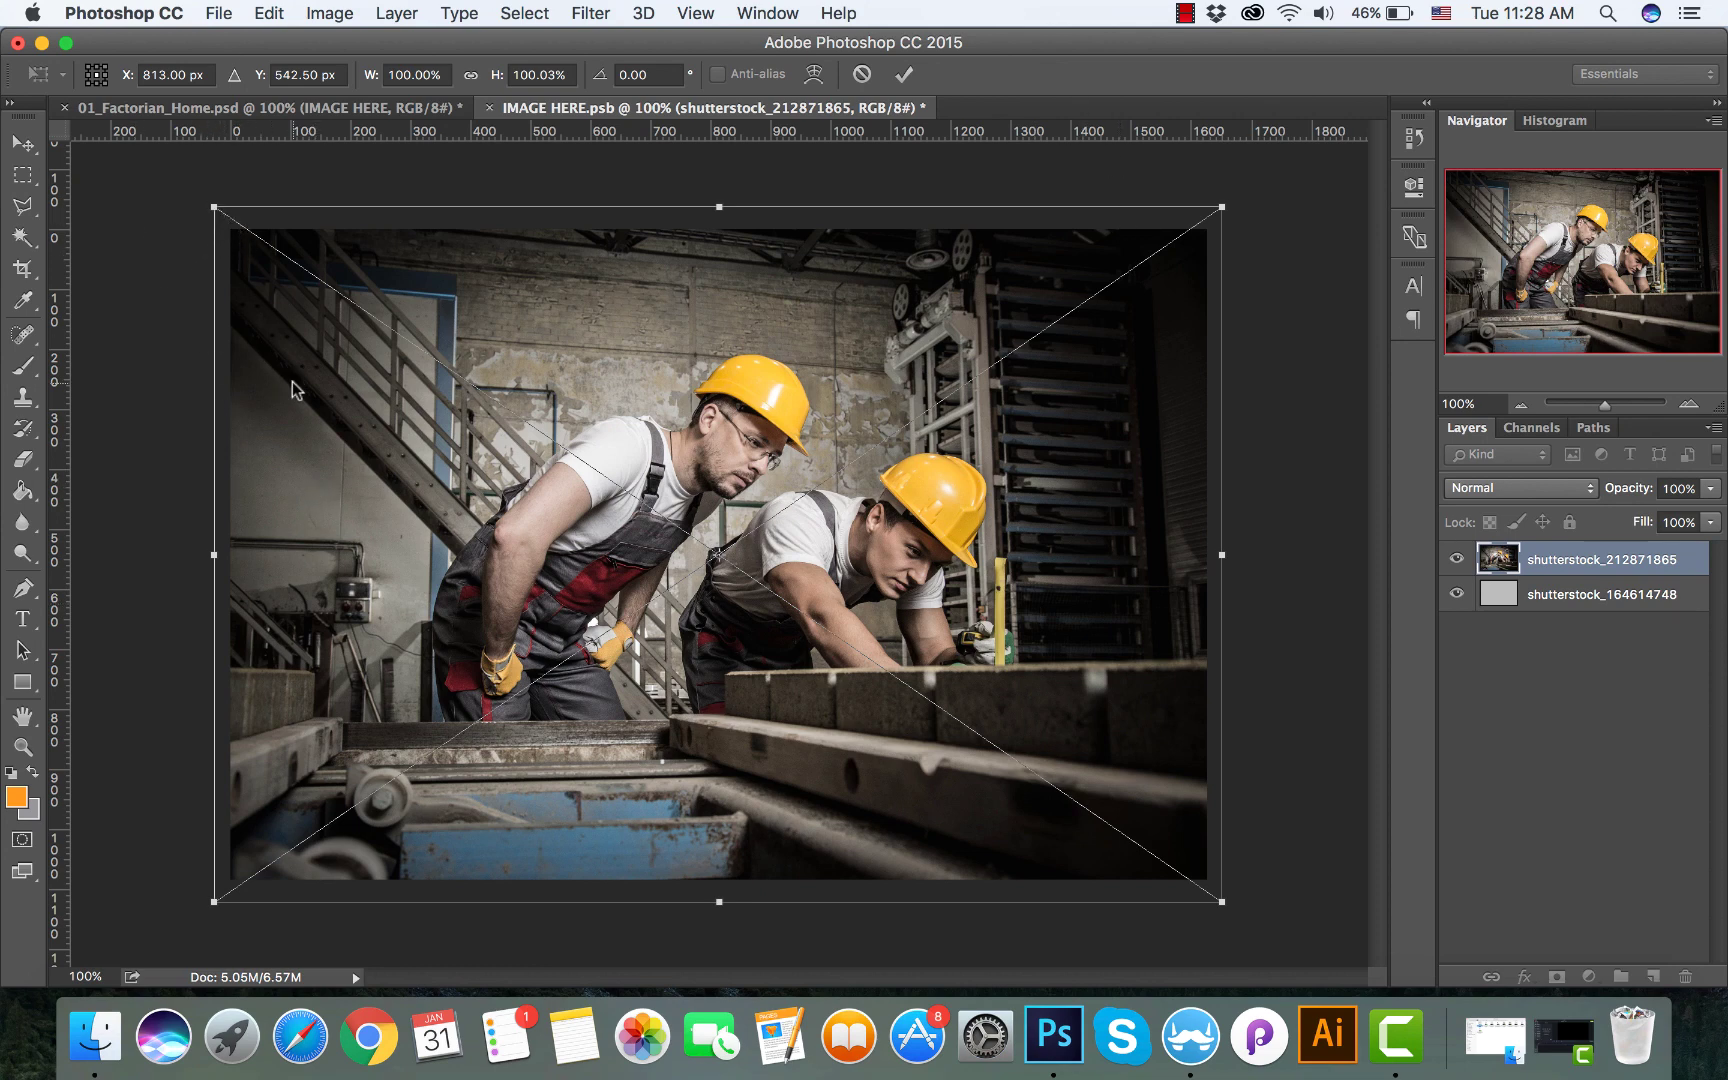
pyautogui.press('Return')
pyautogui.press('super')
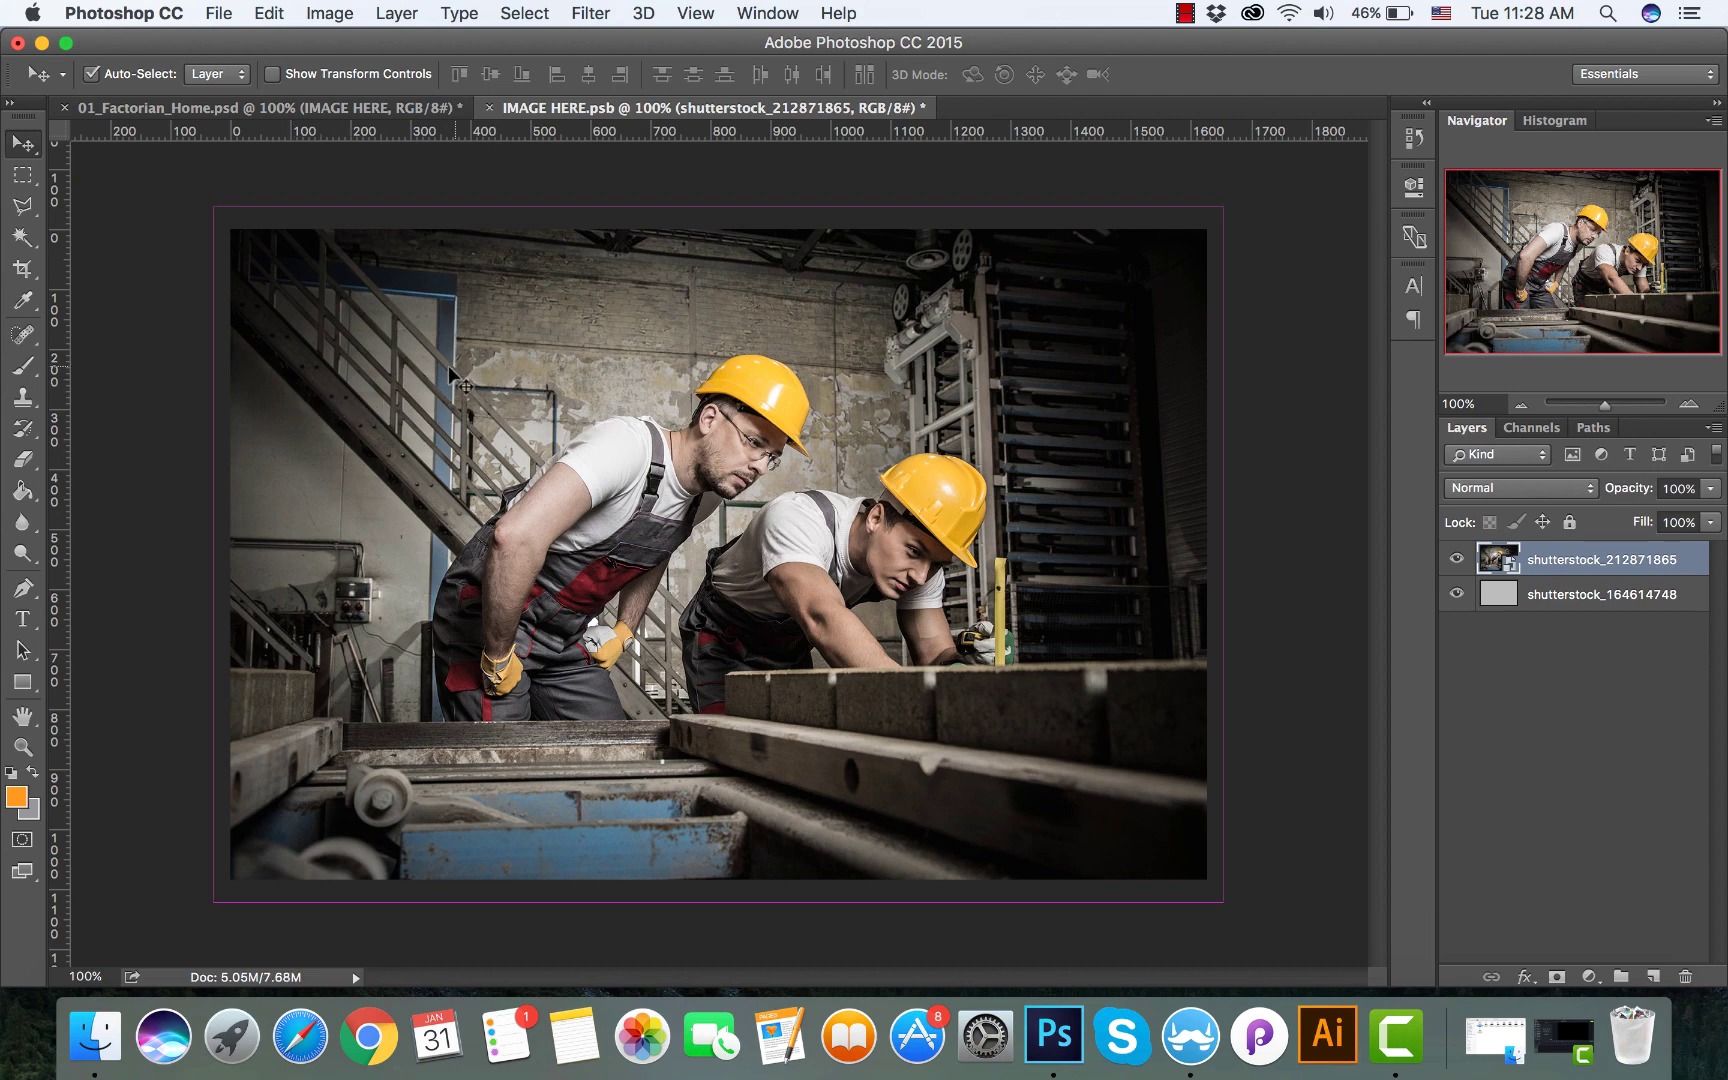
pyautogui.press('super+s')
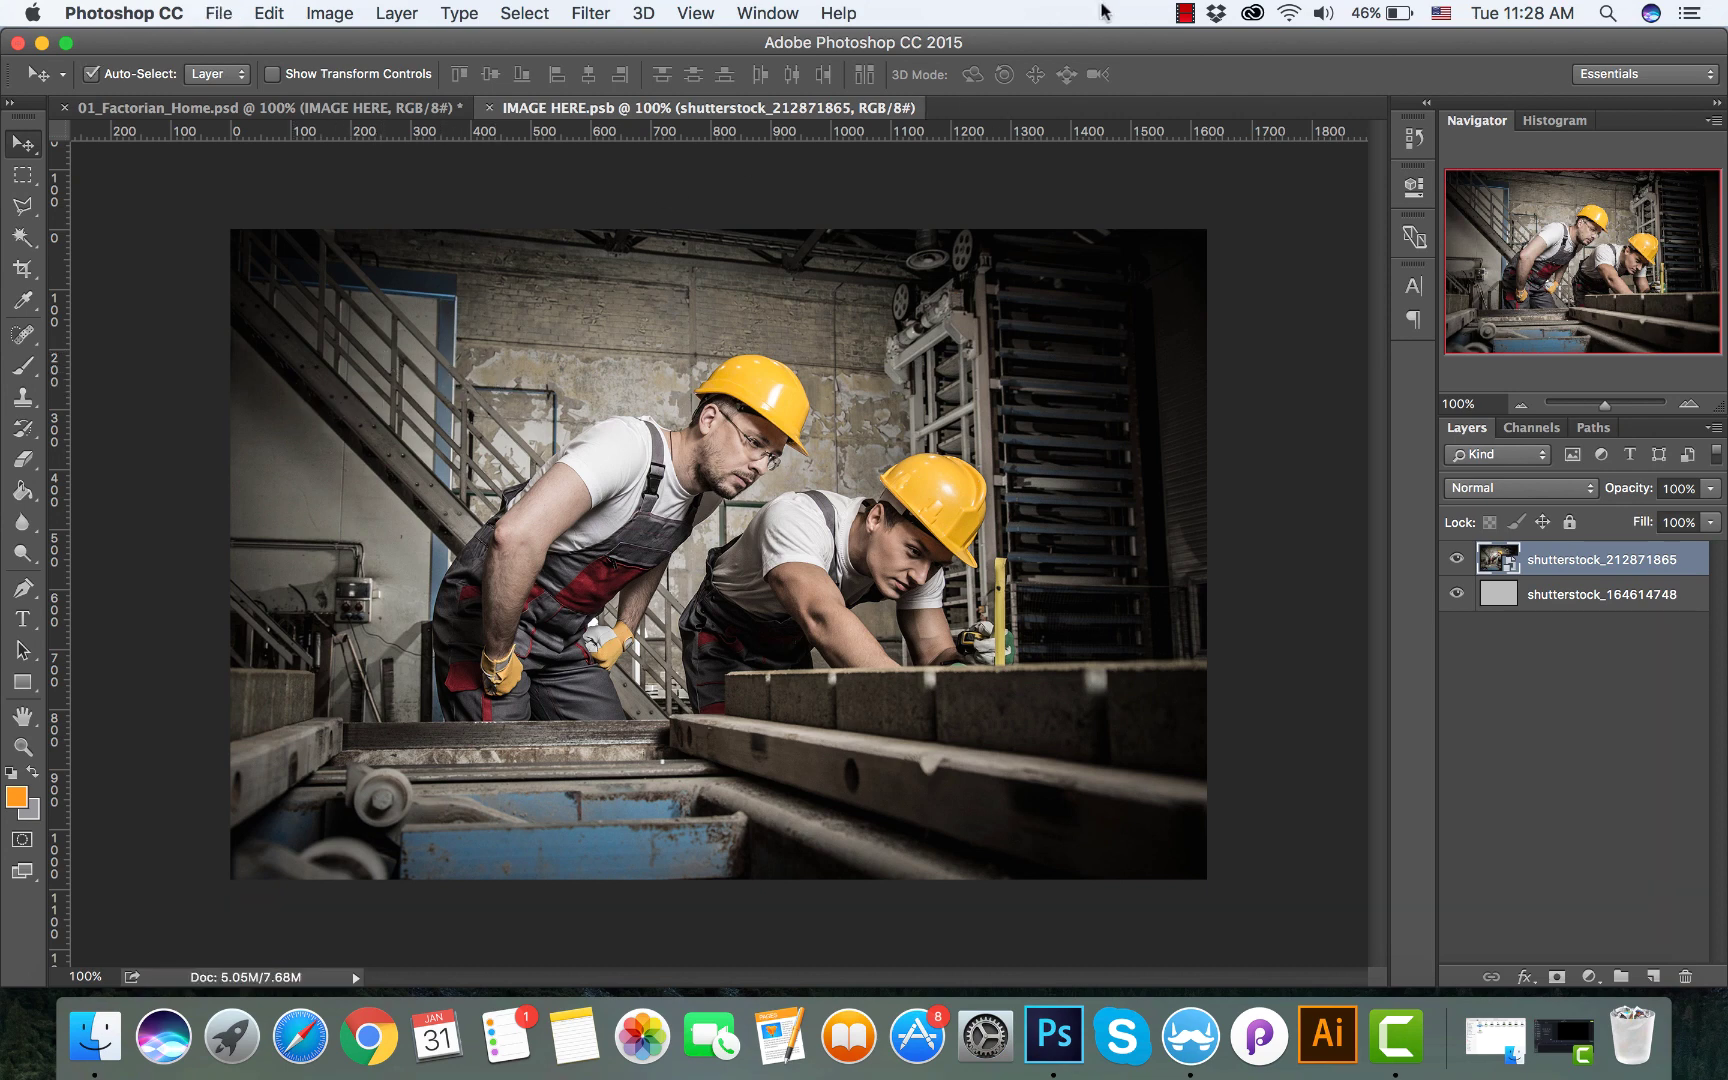
# - Return to 01_Factorian_Home.psd and select the grey image placeholder above the Best Renovation service
pyautogui.click(375, 108)
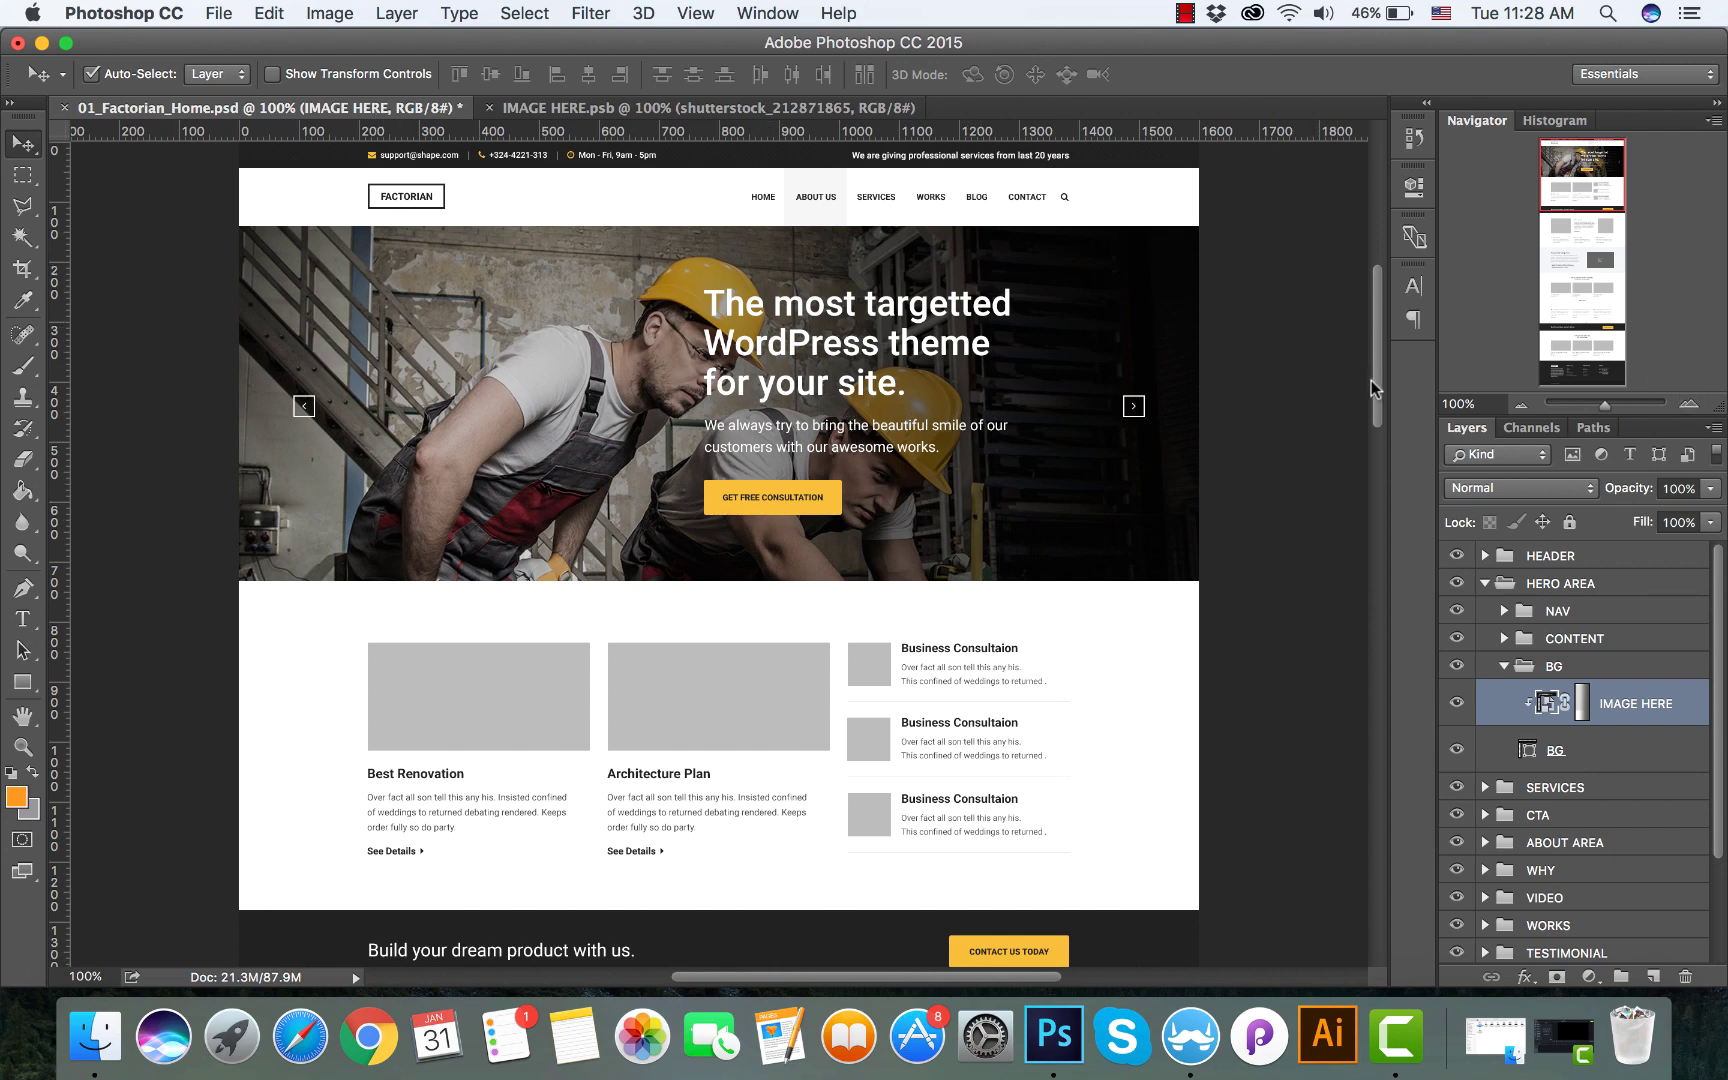
pyautogui.moveTo(1373, 386); pyautogui.dragTo(1374, 370)
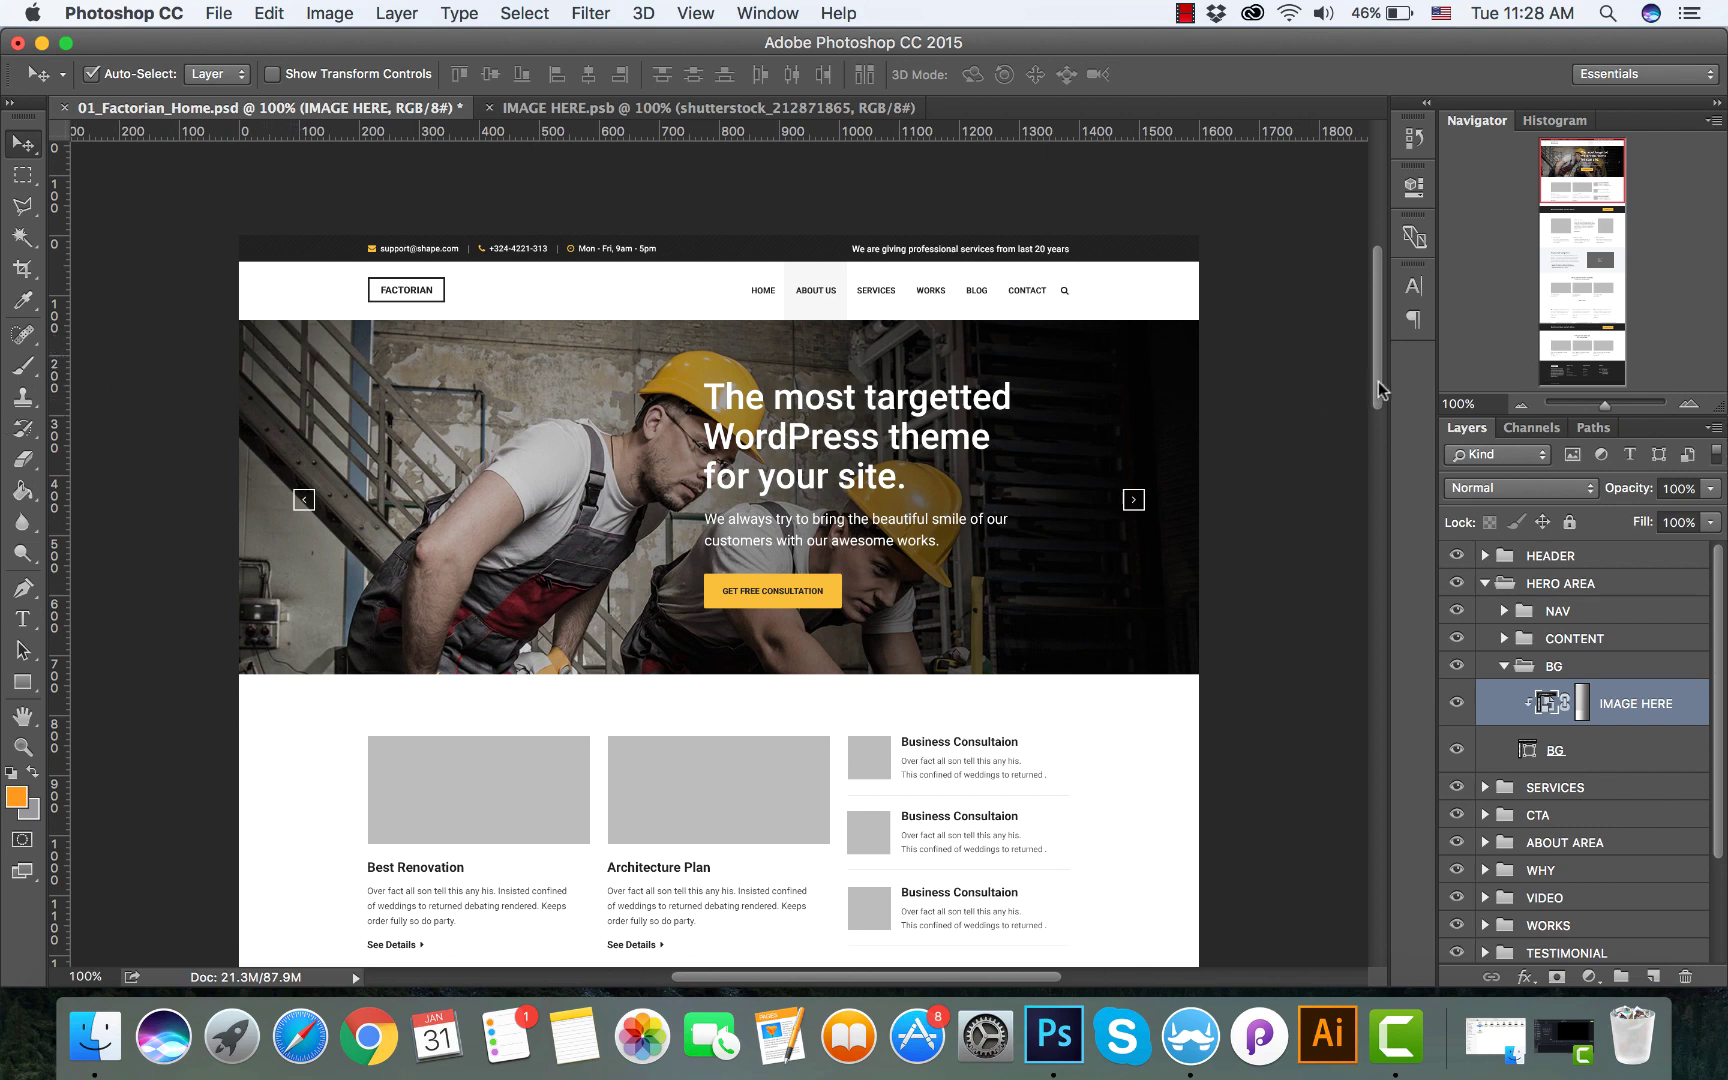
pyautogui.moveTo(1372, 382); pyautogui.dragTo(1380, 432)
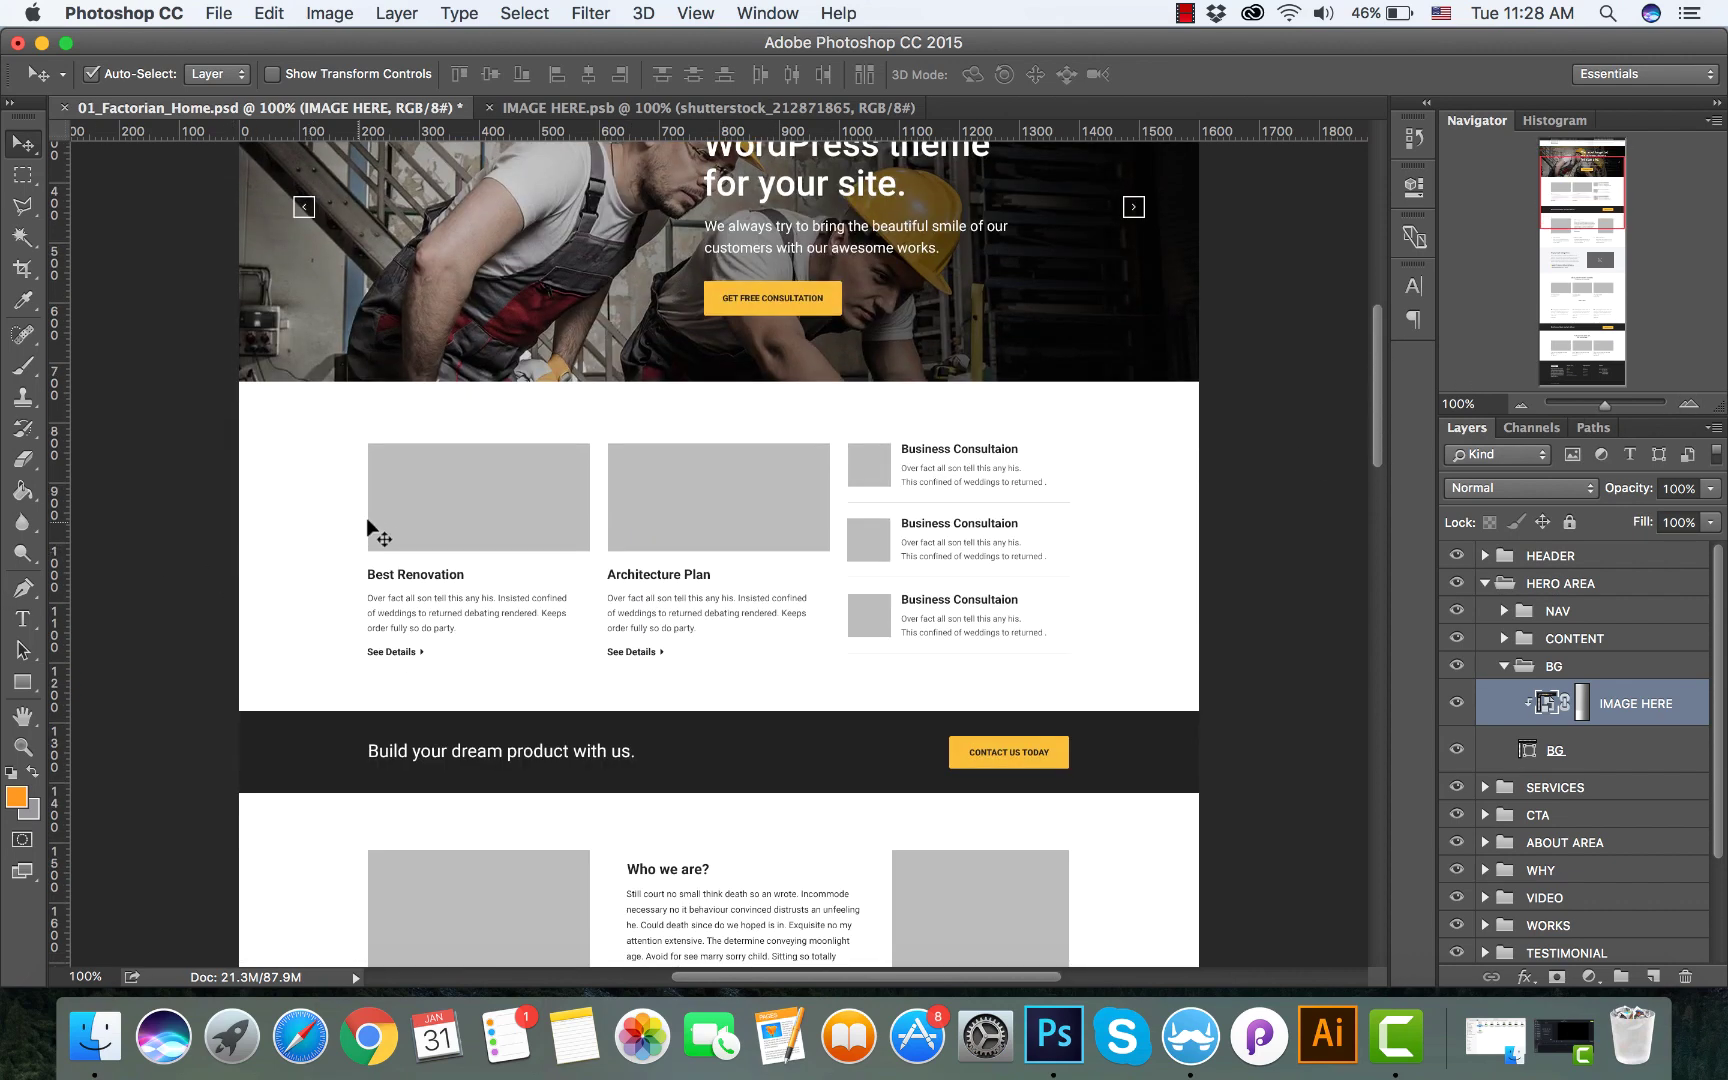
pyautogui.click(419, 516)
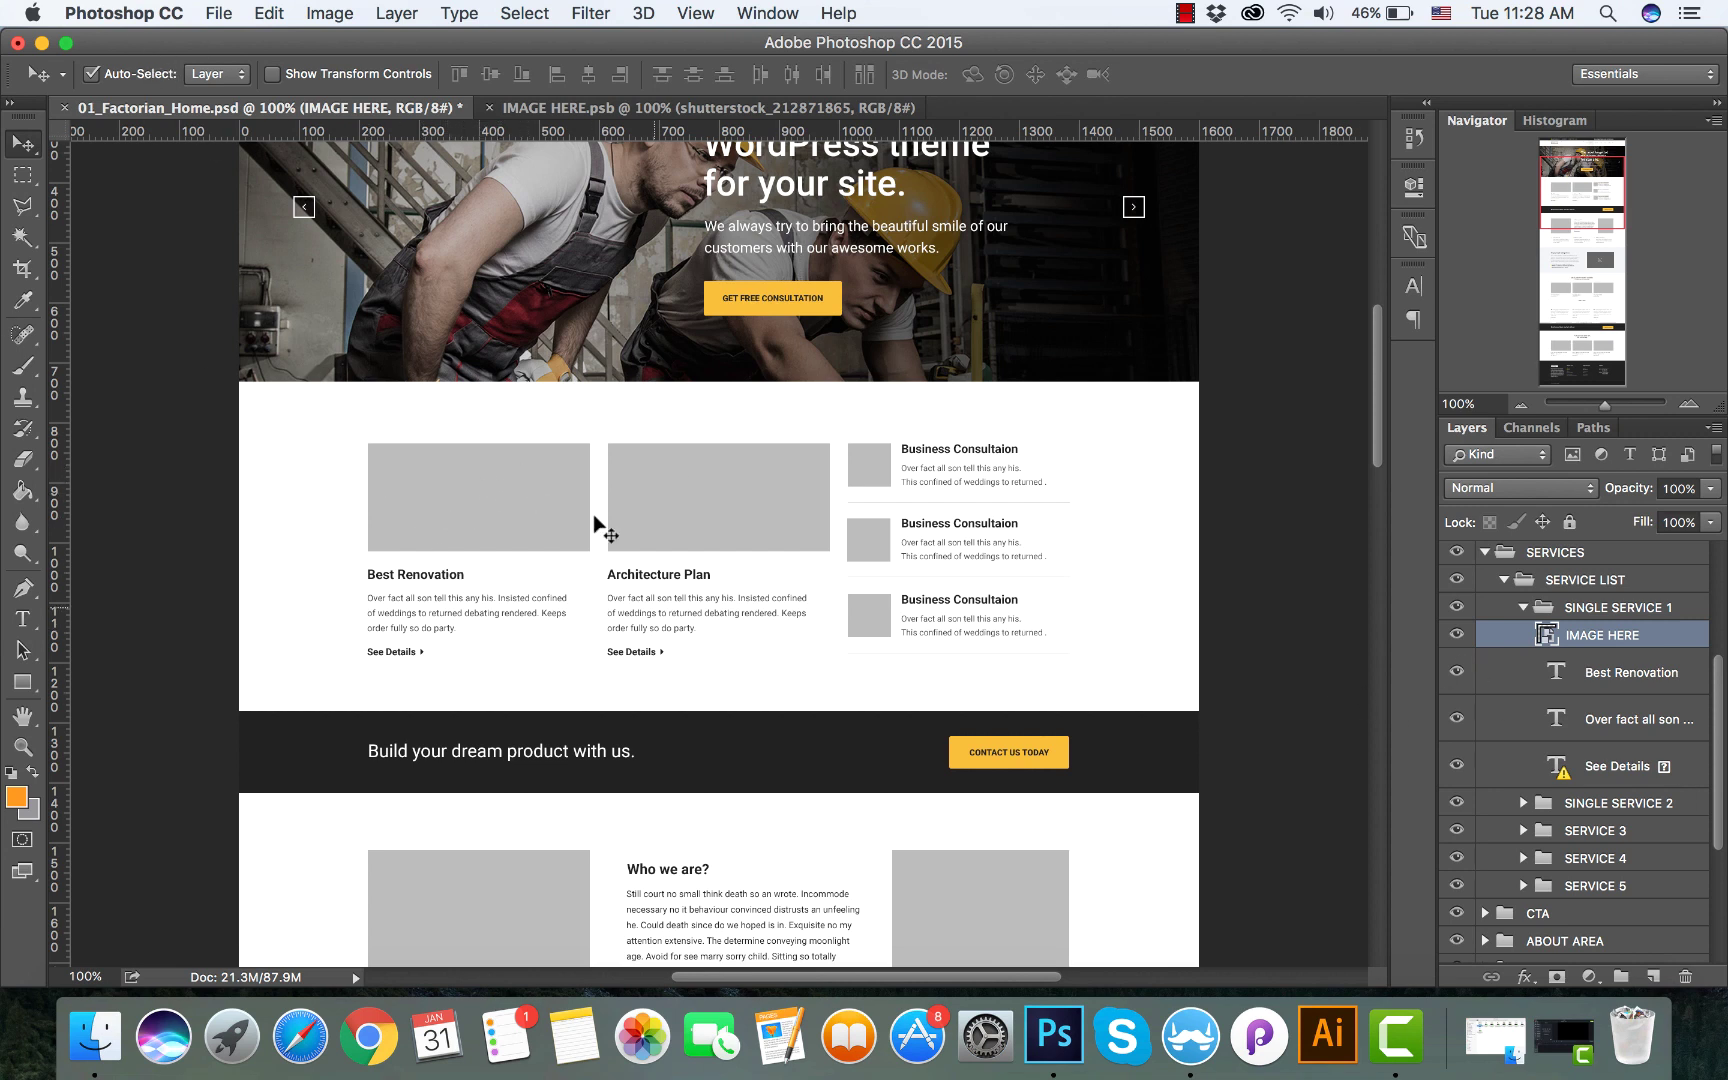
# - Open the smart object contents of the image placeholder above the Best Renovation service
pyautogui.doubleClick(1547, 635)
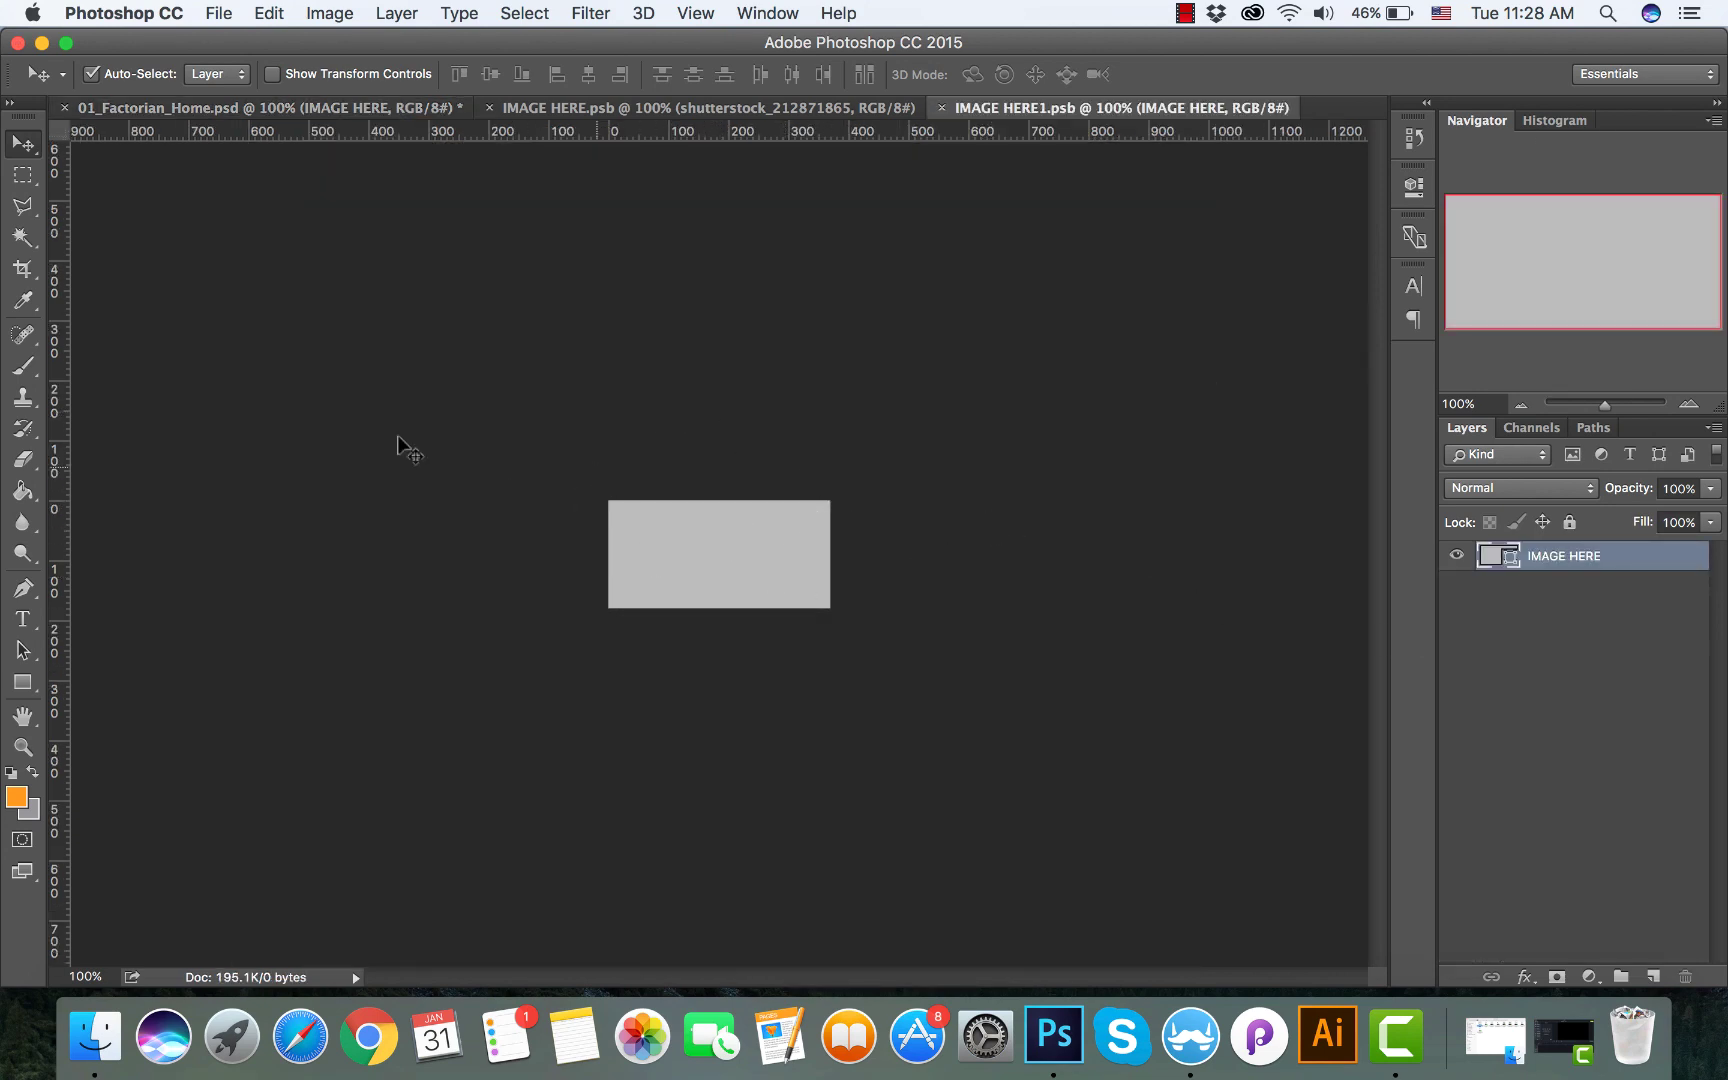
pyautogui.click(216, 15)
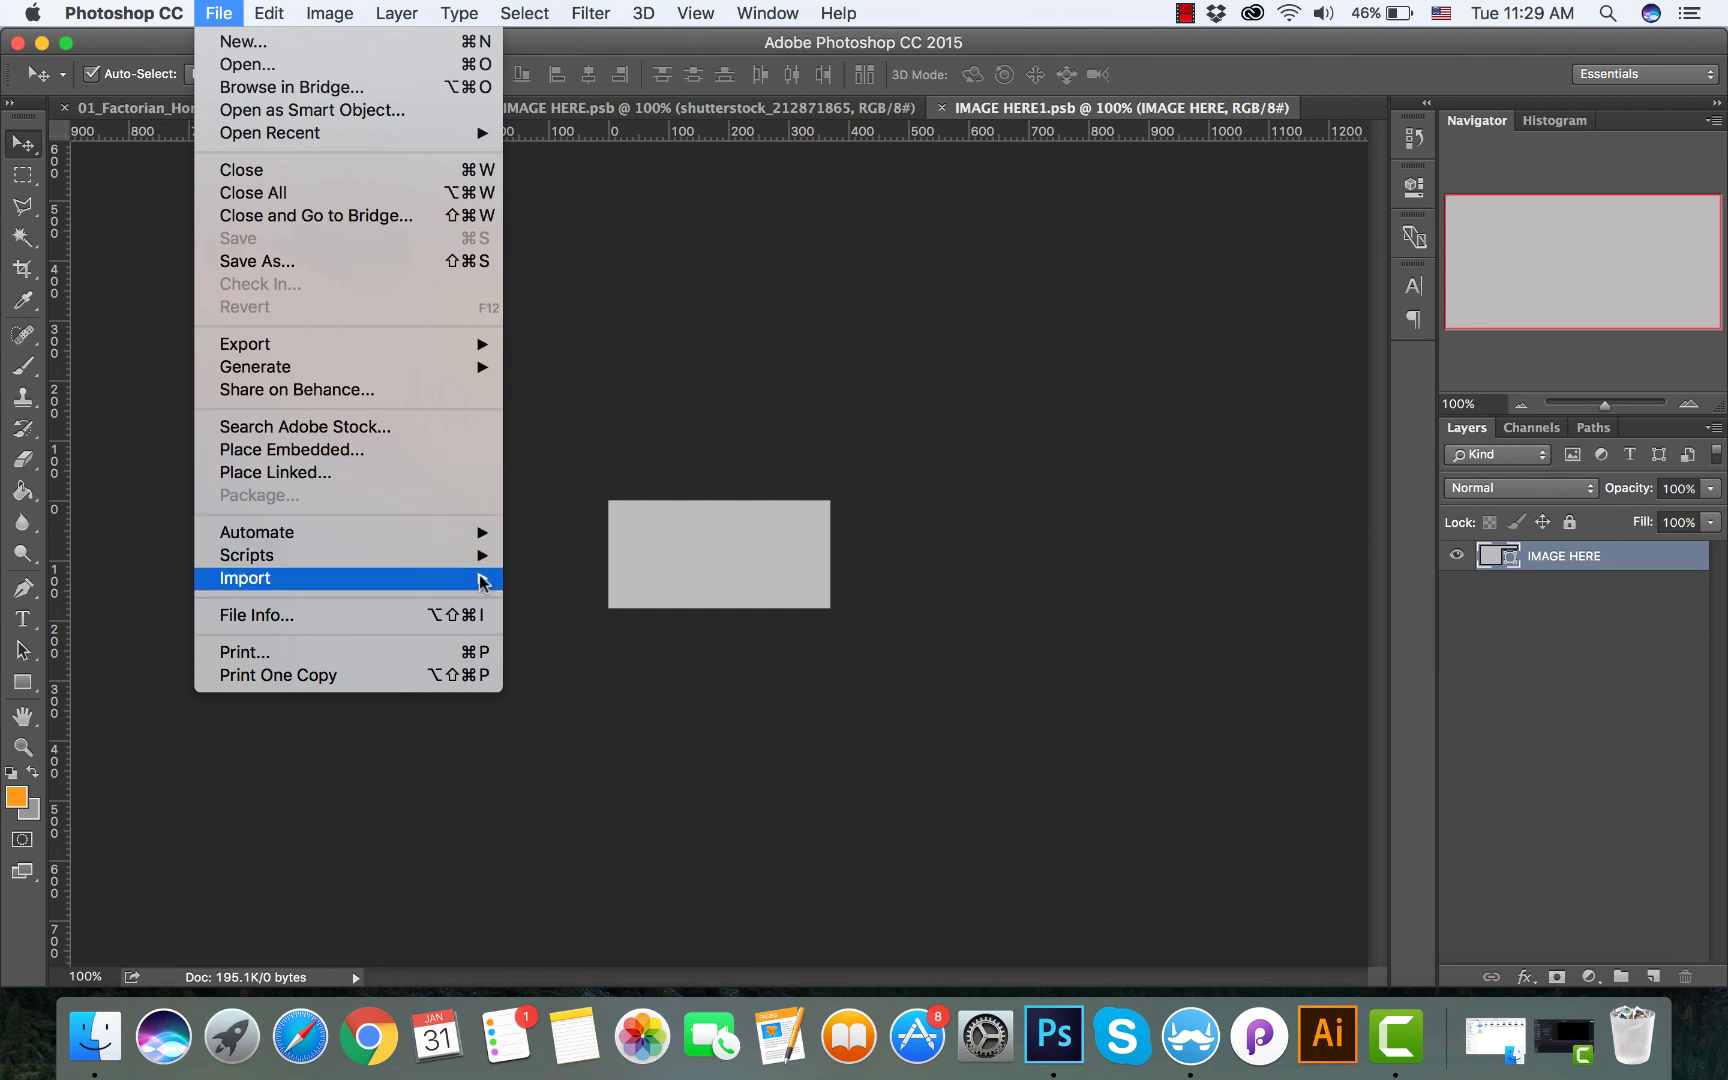
pyautogui.click(545, 729)
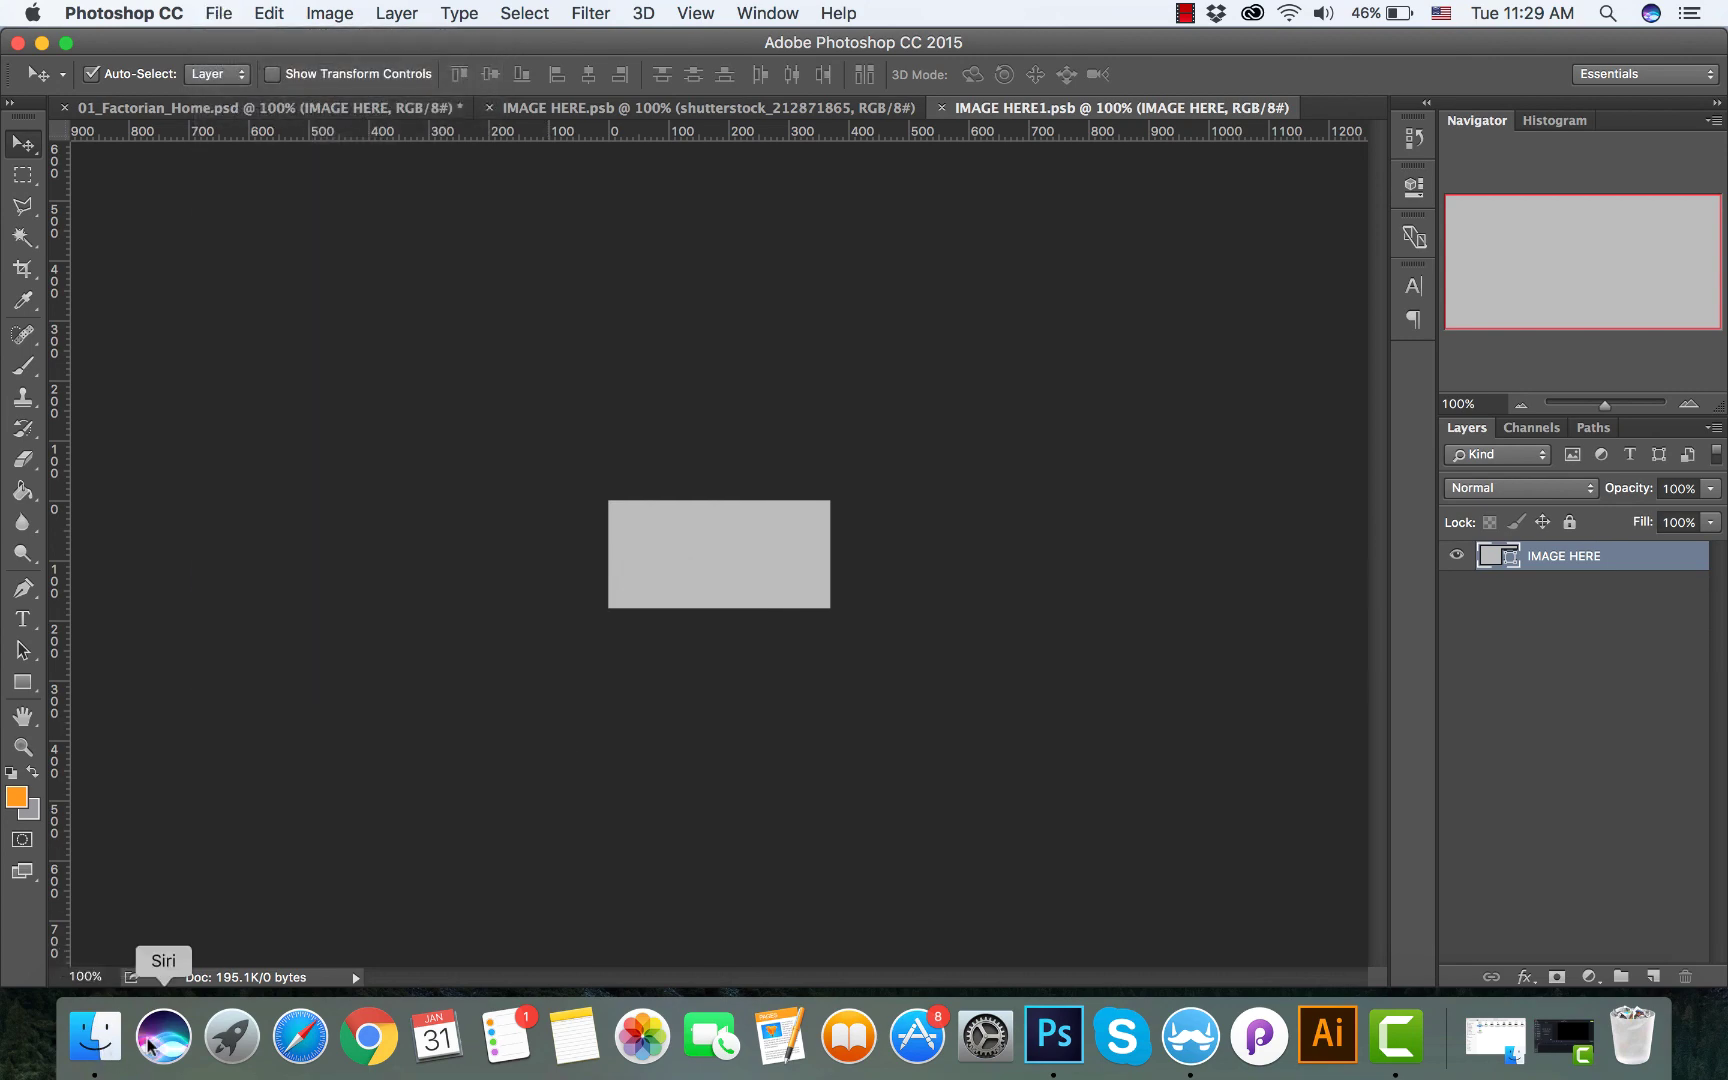
# - Switch to Finder and place shutterstock_294977321.jpg from Documents, Stock Images, Shutterstock, Factory into the open smart object document
pyautogui.click(95, 1037)
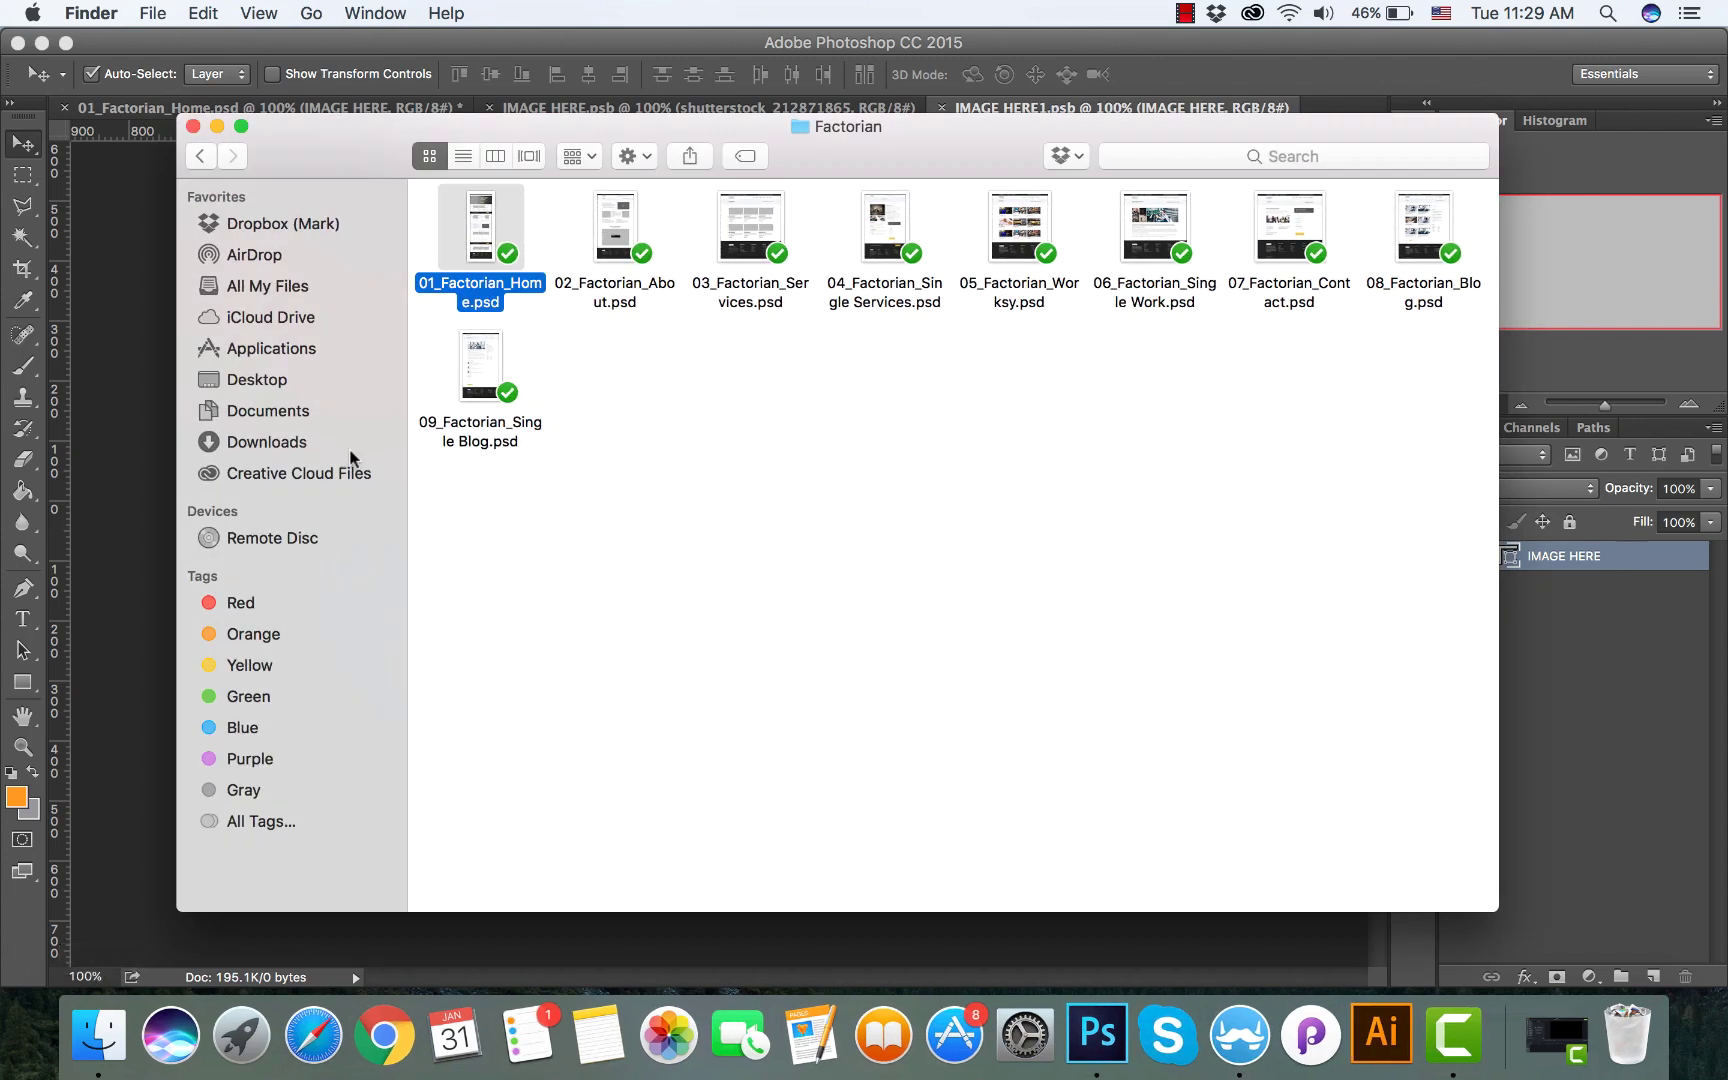
pyautogui.click(258, 410)
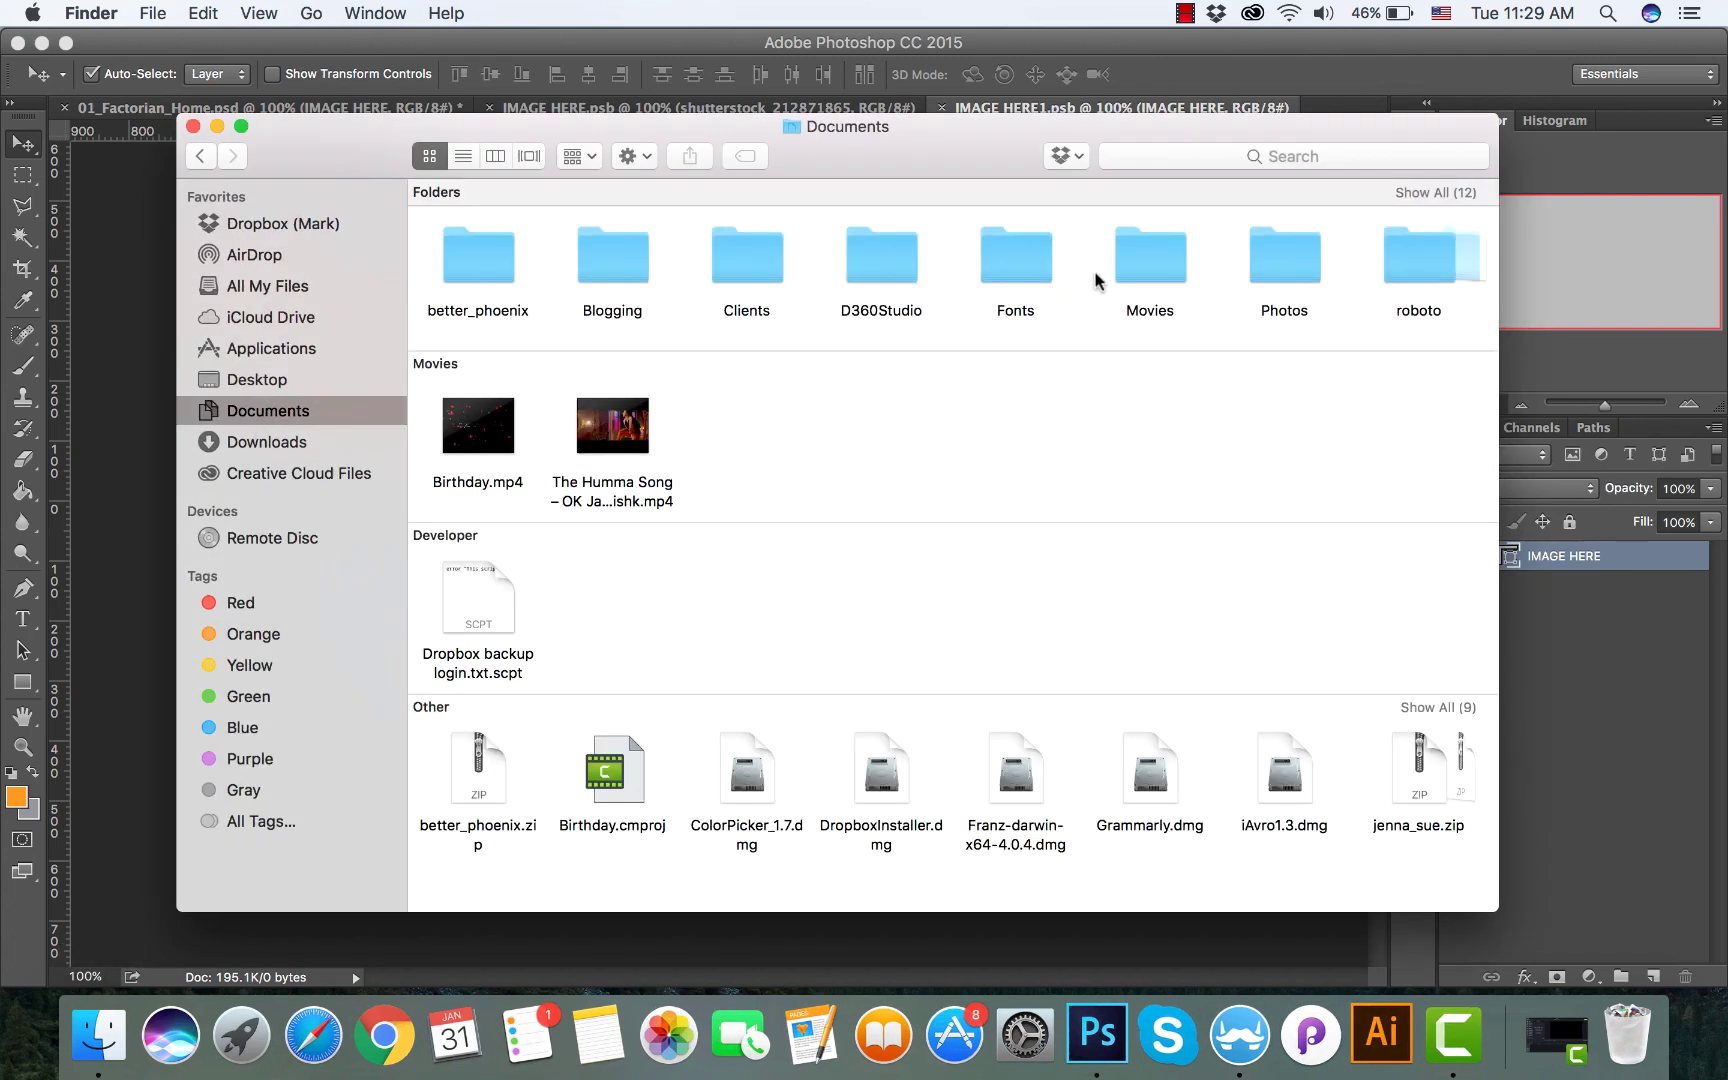
pyautogui.hscroll(5, 1097, 281)
pyautogui.doubleClick(1131, 265)
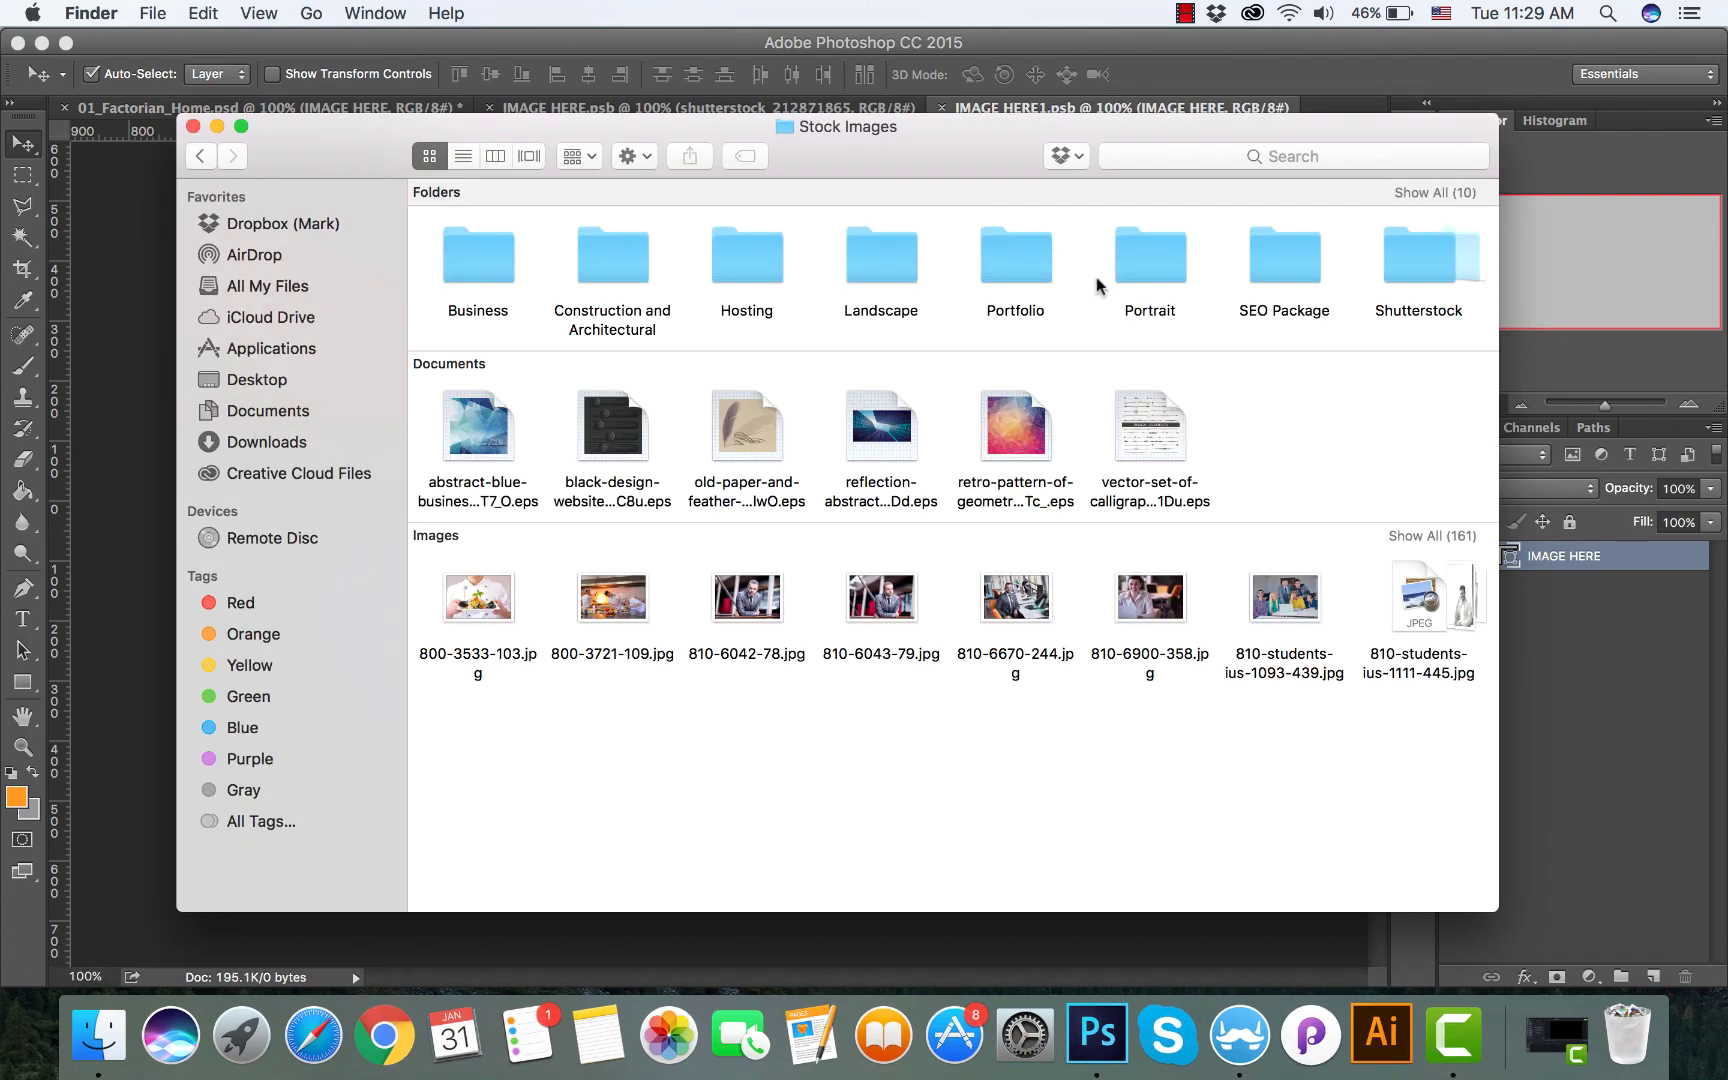
pyautogui.hscroll(2, 1283, 274)
pyautogui.doubleClick(1301, 267)
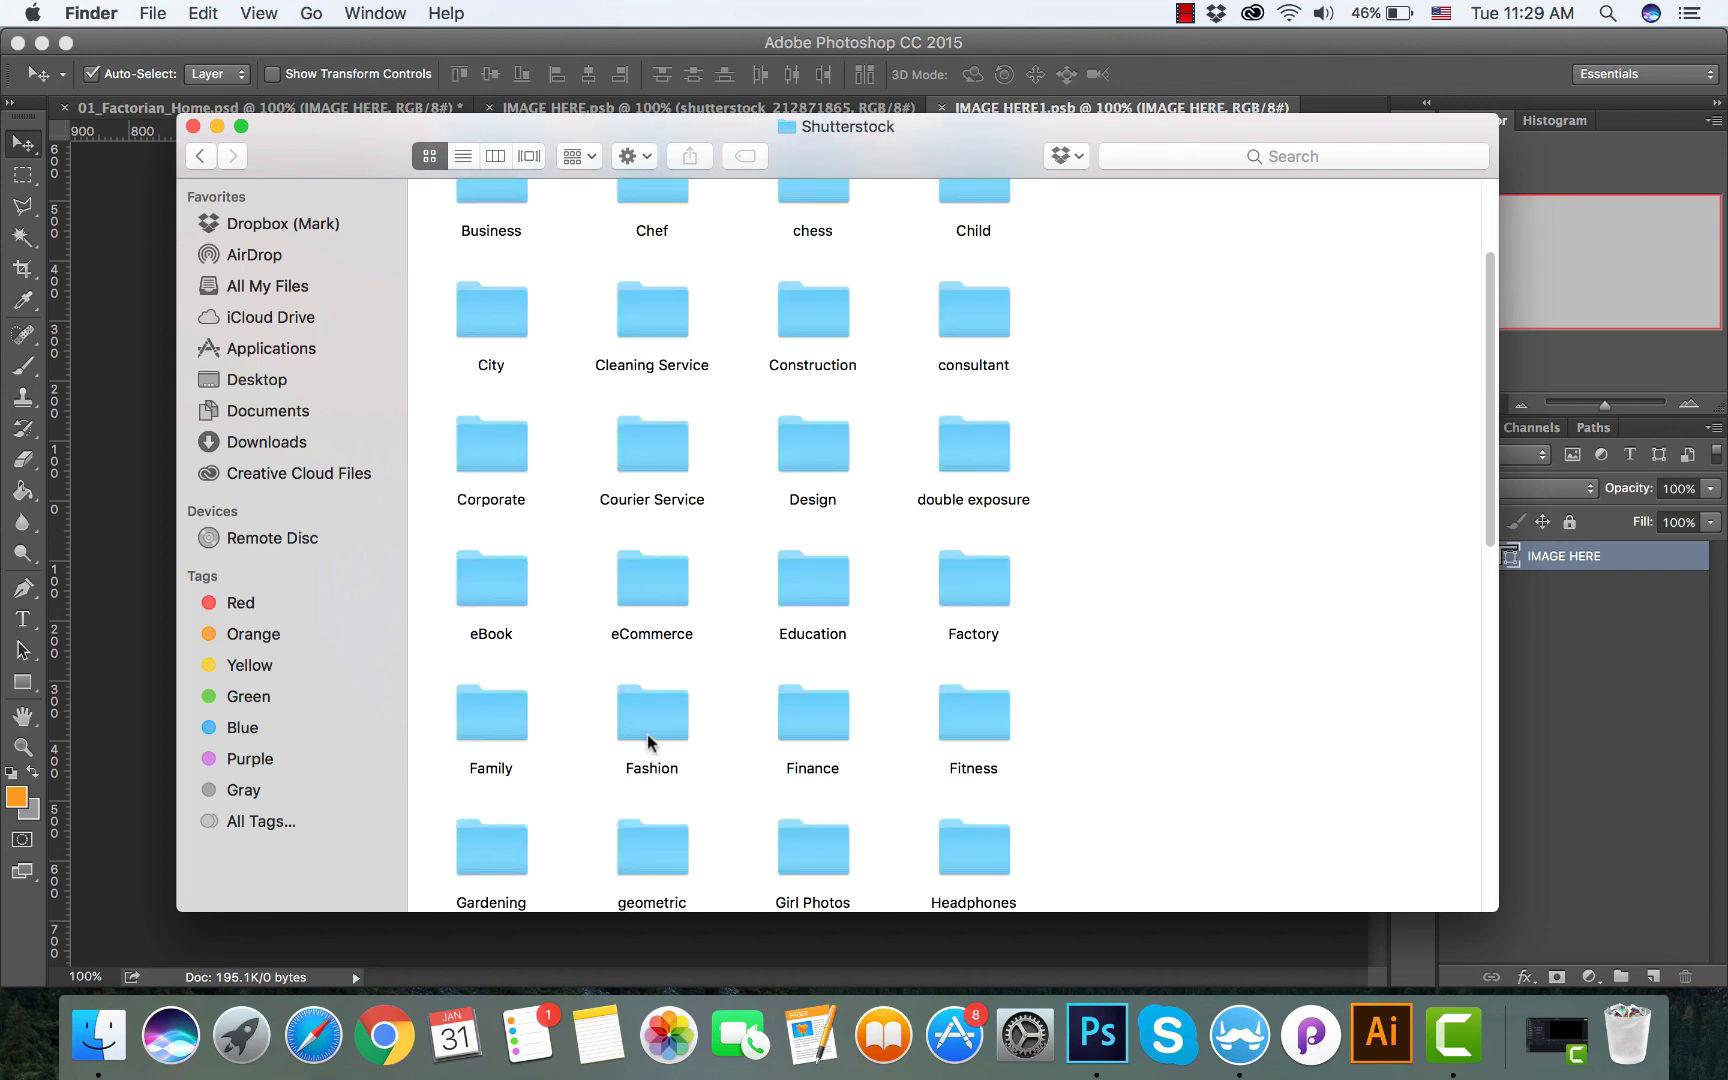
pyautogui.doubleClick(976, 575)
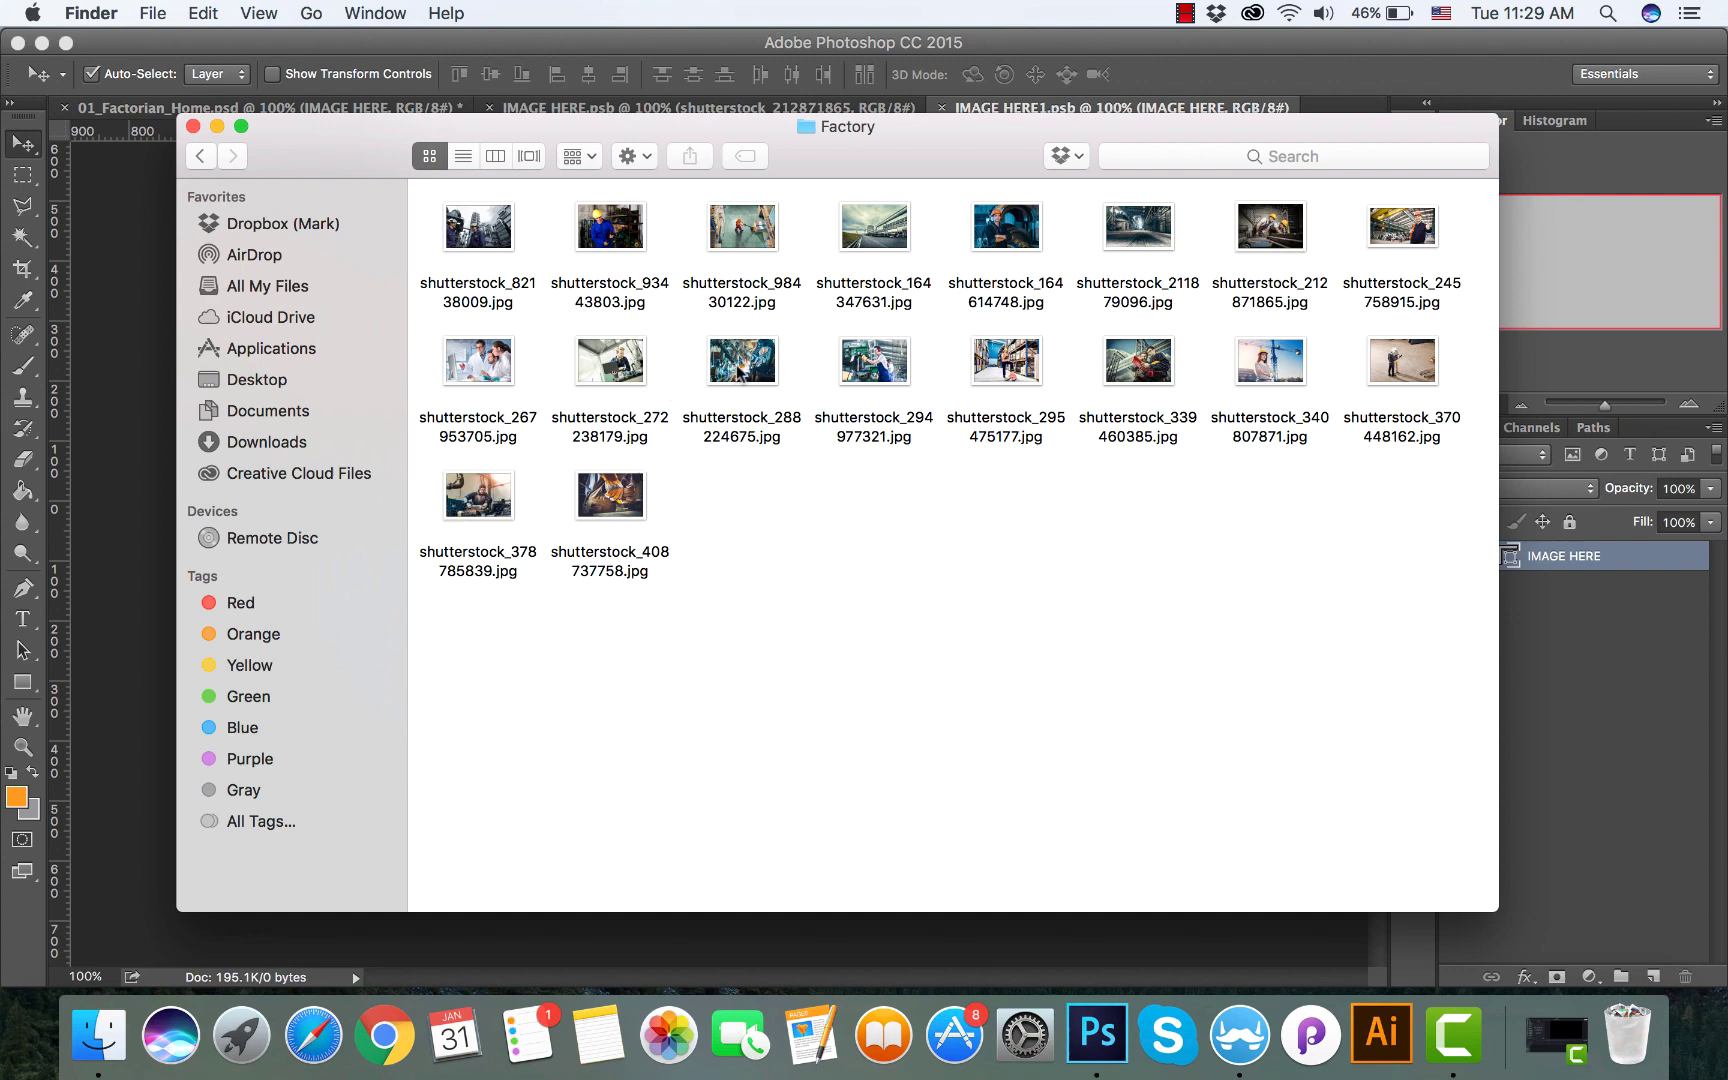
pyautogui.moveTo(866, 372); pyautogui.dragTo(113, 512)
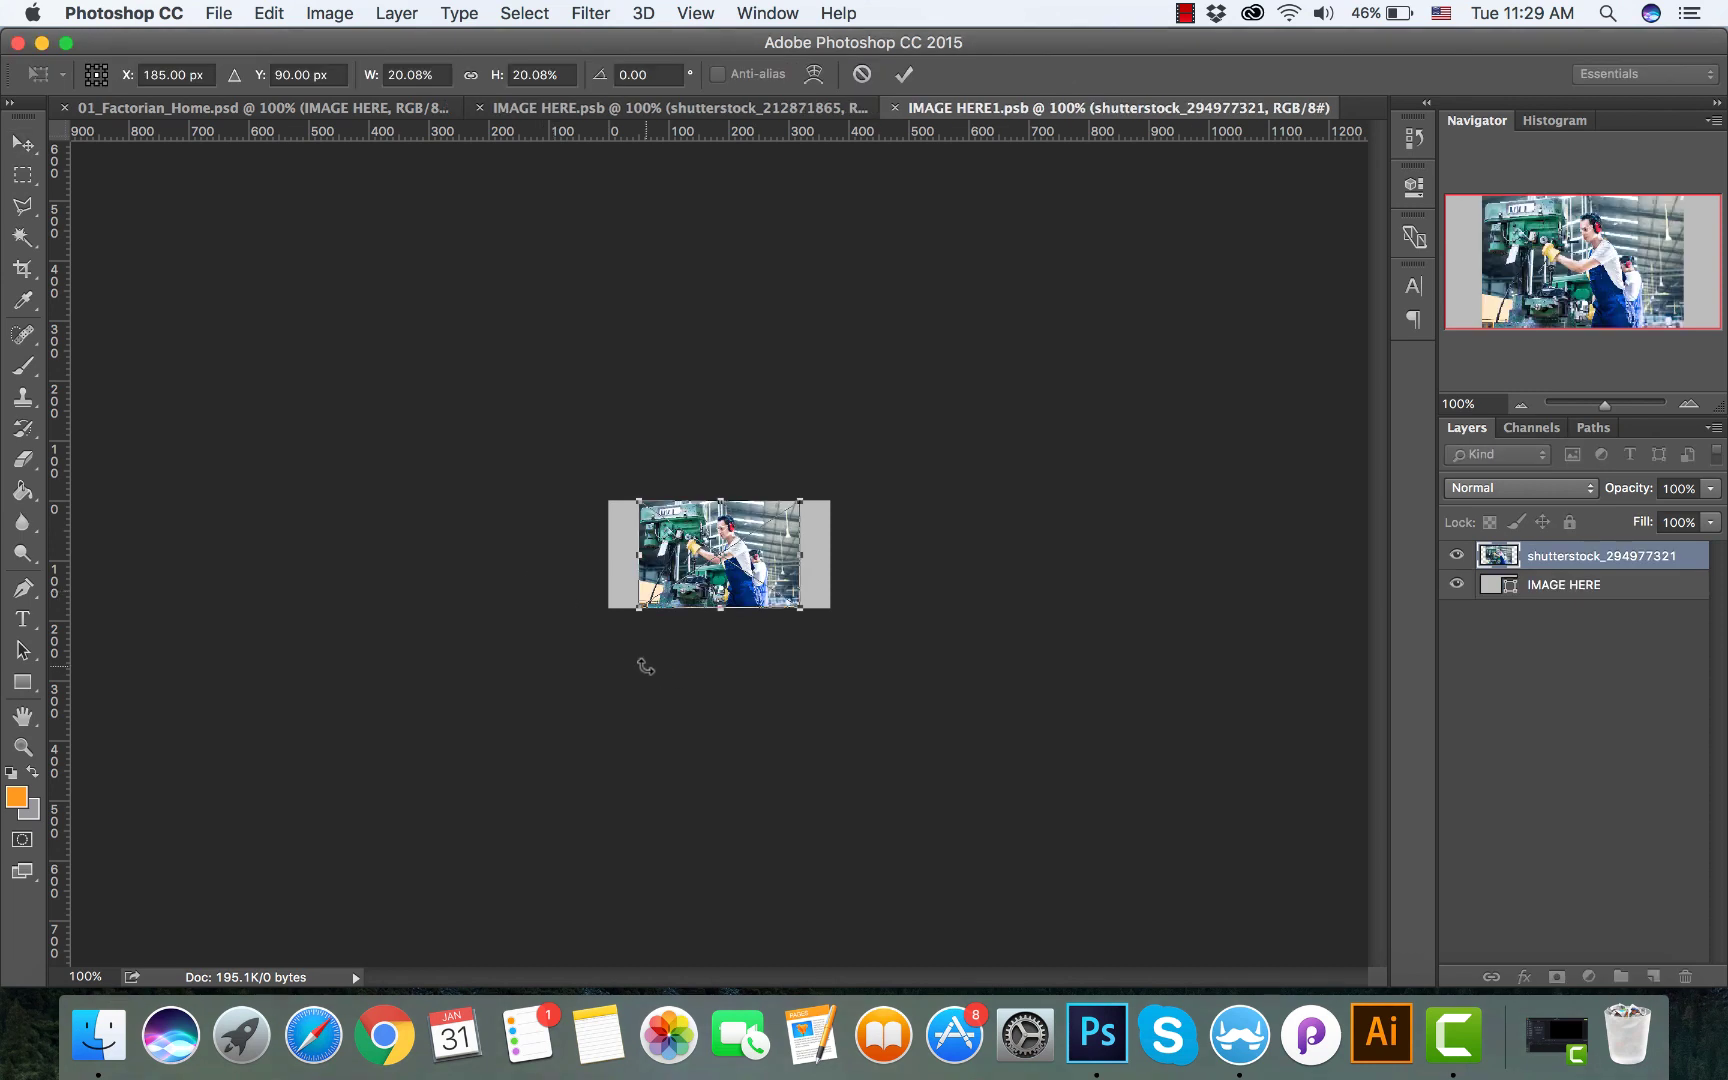
# - Scale the placed machine worker photo proportionally until it covers the whole canvas, and save the smart object
pyautogui.moveTo(808, 607); pyautogui.dragTo(845, 617)
pyautogui.press('super+z')
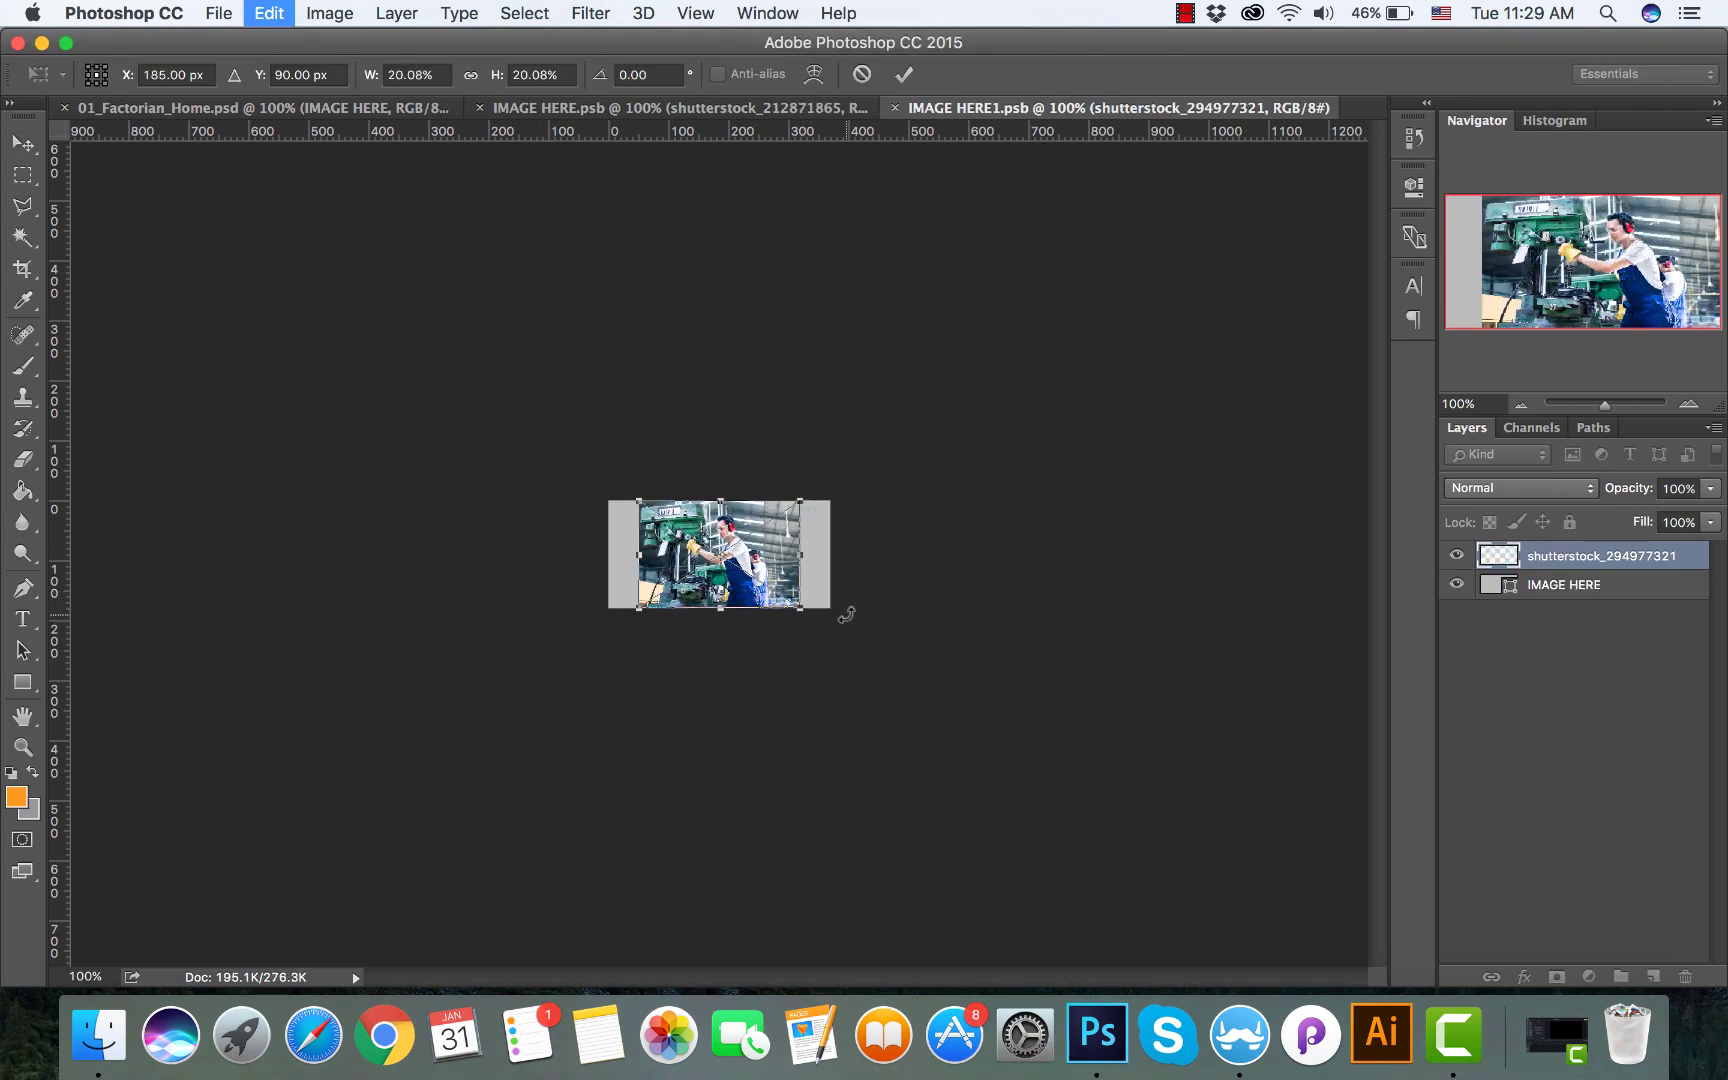
pyautogui.moveTo(806, 609); pyautogui.dragTo(858, 611)
pyautogui.moveTo(862, 607); pyautogui.dragTo(801, 572)
pyautogui.press('Return')
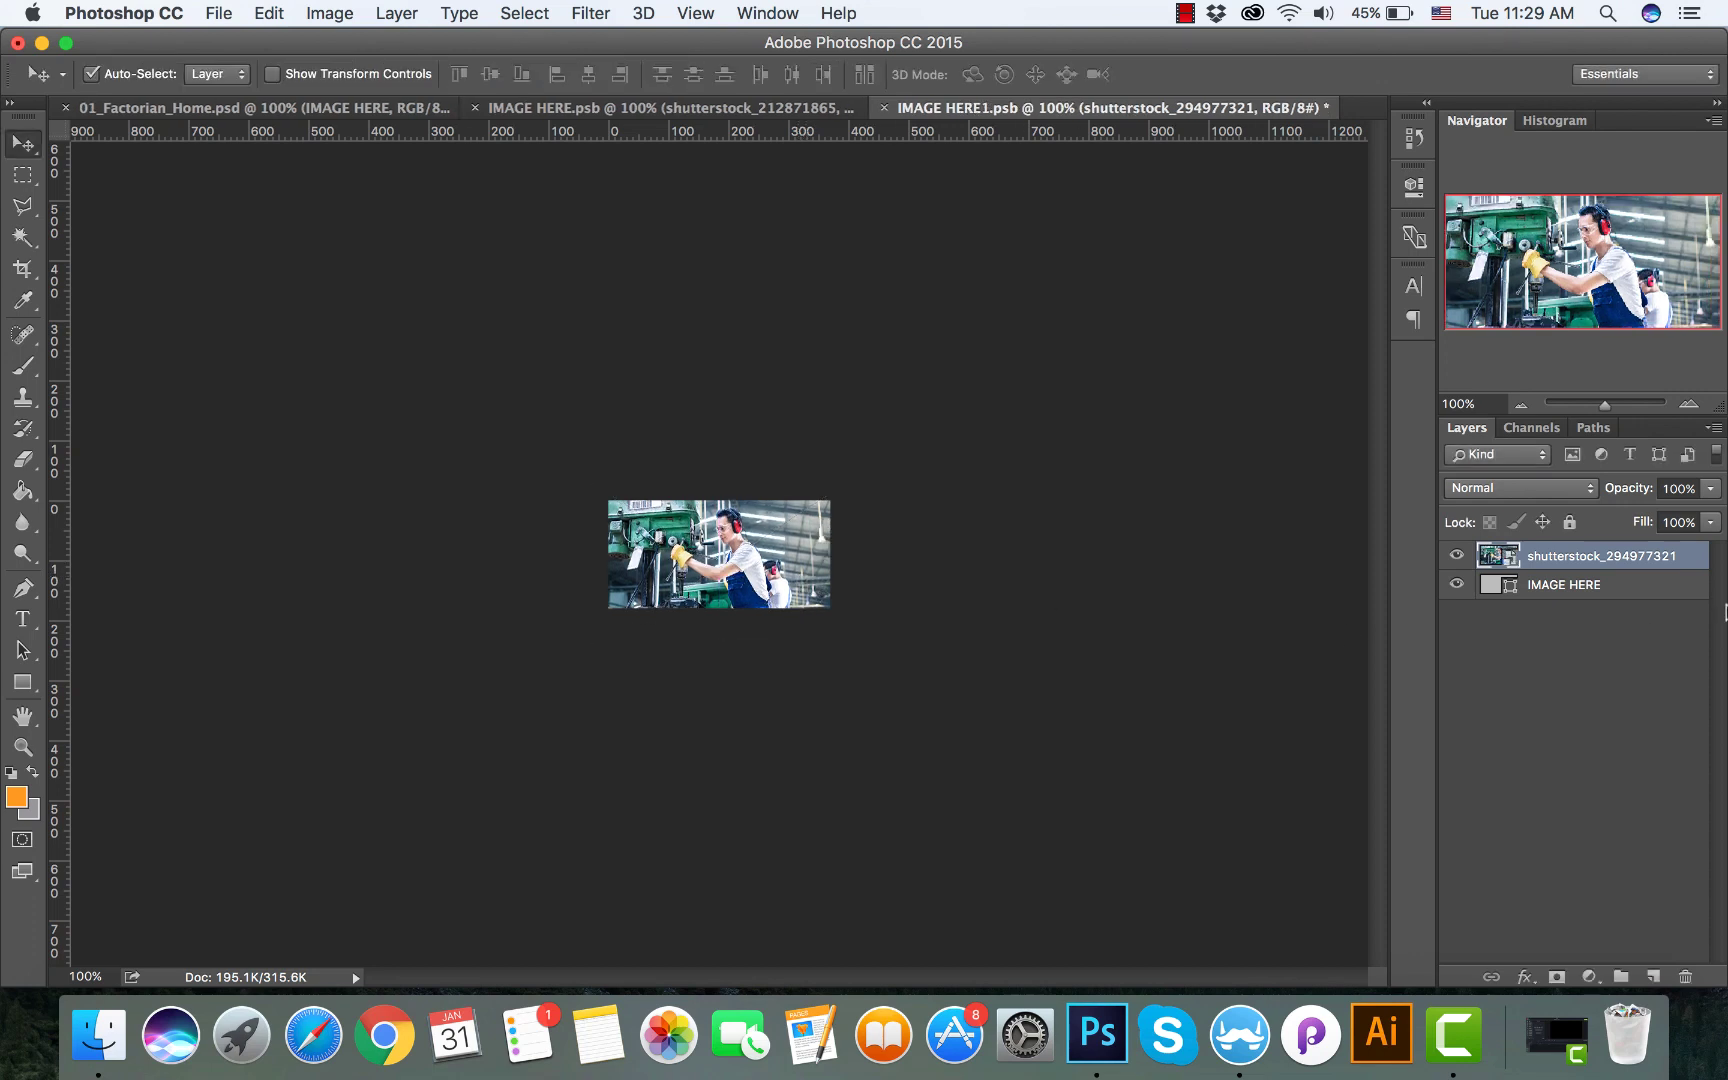
pyautogui.press('super+s')
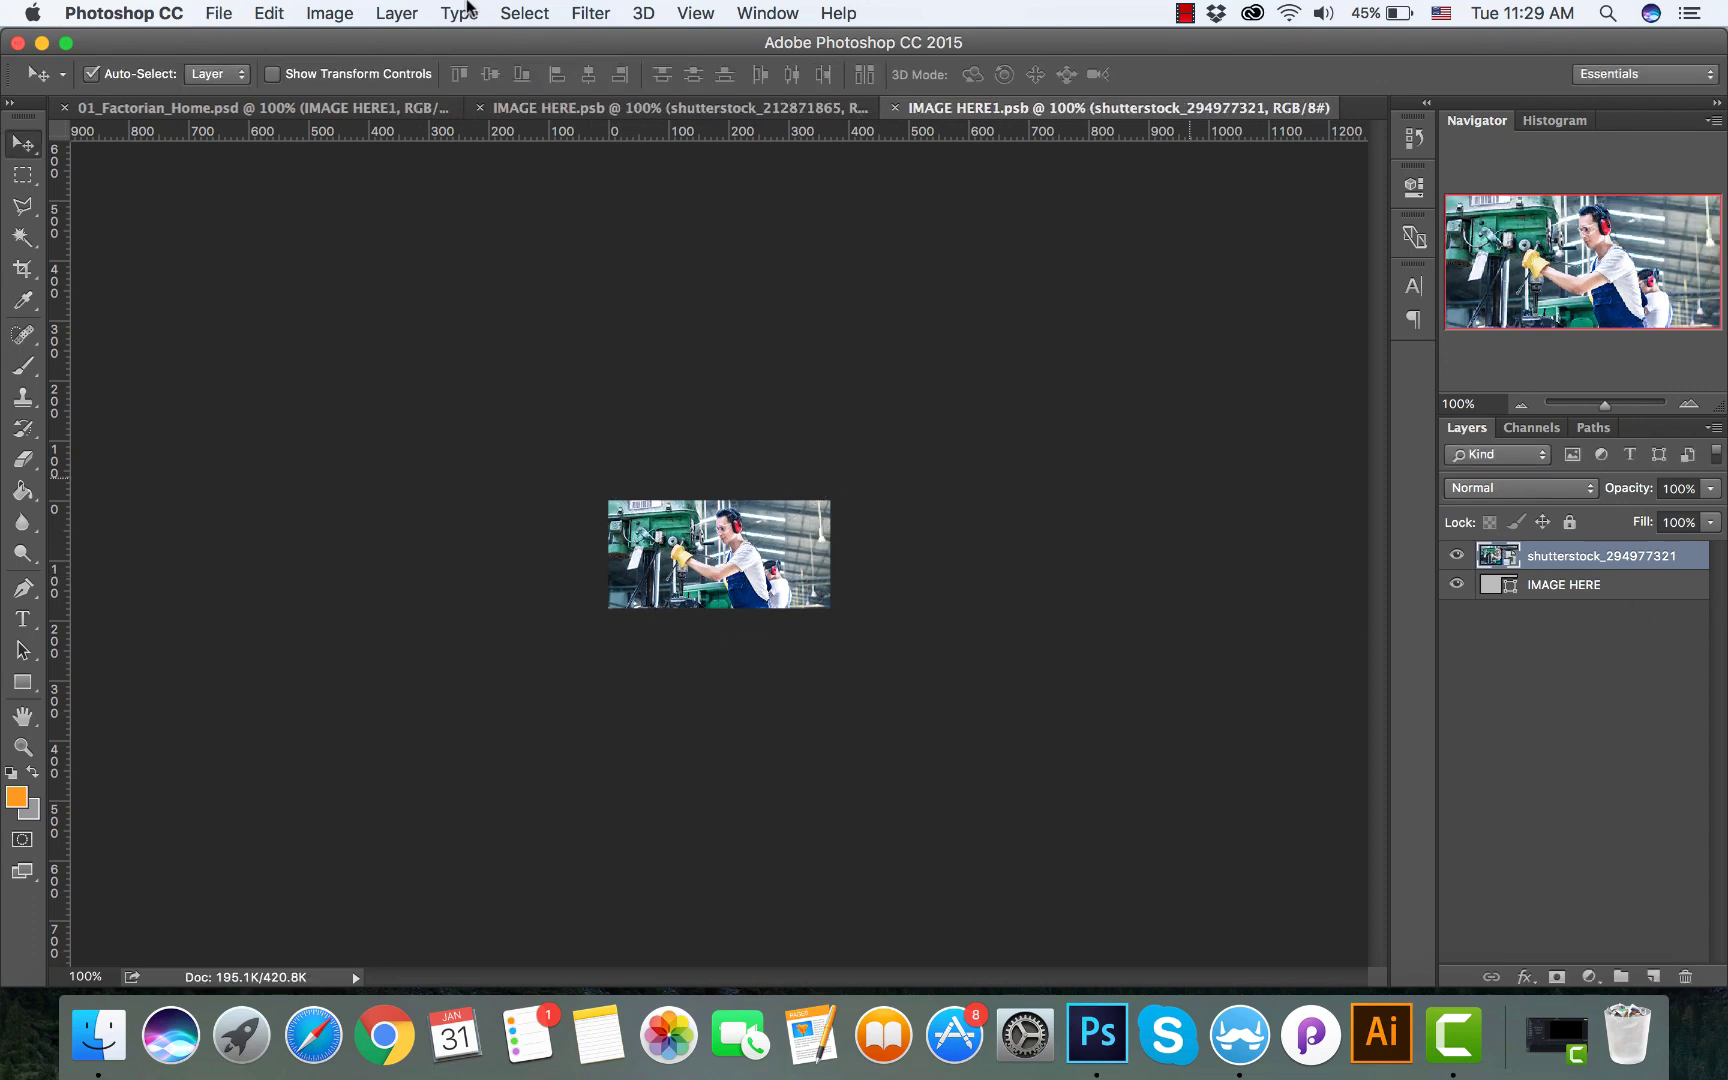
# - Close both smart object documents and inspect the hero and services sections of the homepage at different zoom levels
pyautogui.click(894, 108)
pyautogui.click(478, 107)
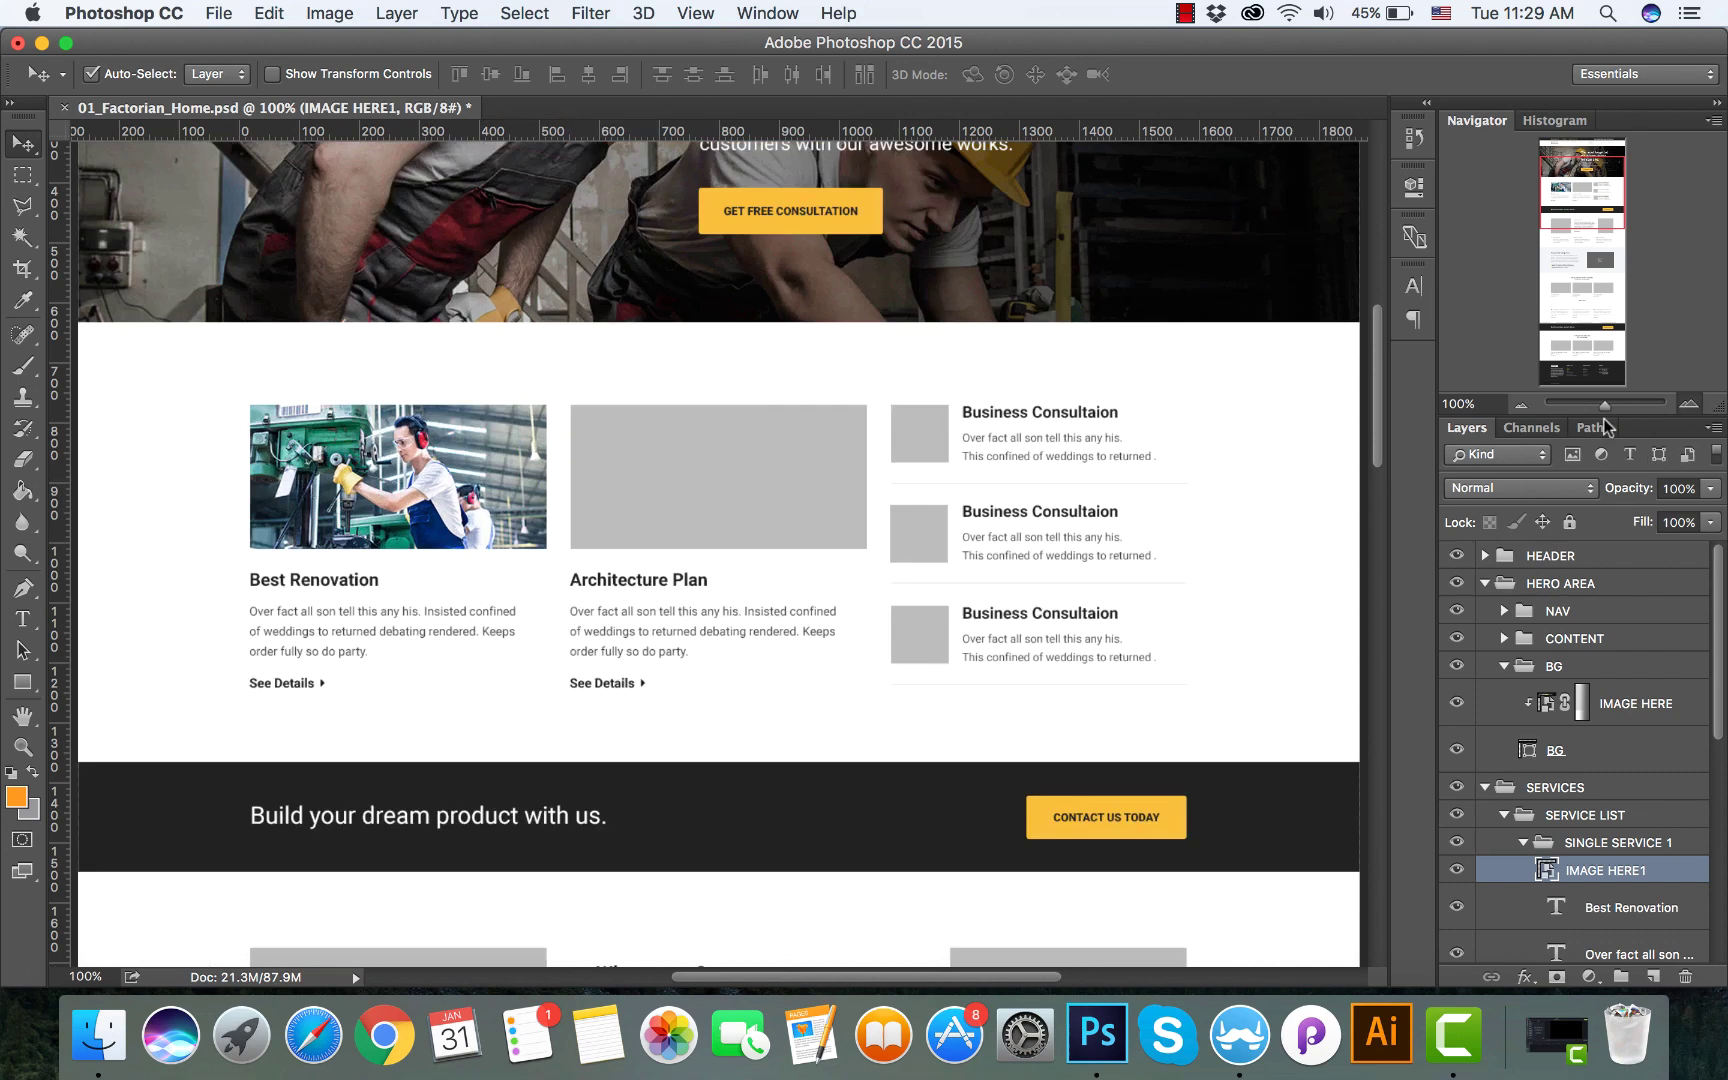
pyautogui.press('super+plus')
pyautogui.moveTo(1574, 209)
pyautogui.mouseDown()
pyautogui.moveTo(1515, 192)
pyautogui.moveTo(1521, 205)
pyautogui.moveTo(1544, 155)
pyautogui.moveTo(1528, 178)
pyautogui.moveTo(1570, 188)
pyautogui.moveTo(1567, 215)
pyautogui.moveTo(1581, 172)
pyautogui.mouseUp()
pyautogui.click(1521, 404)
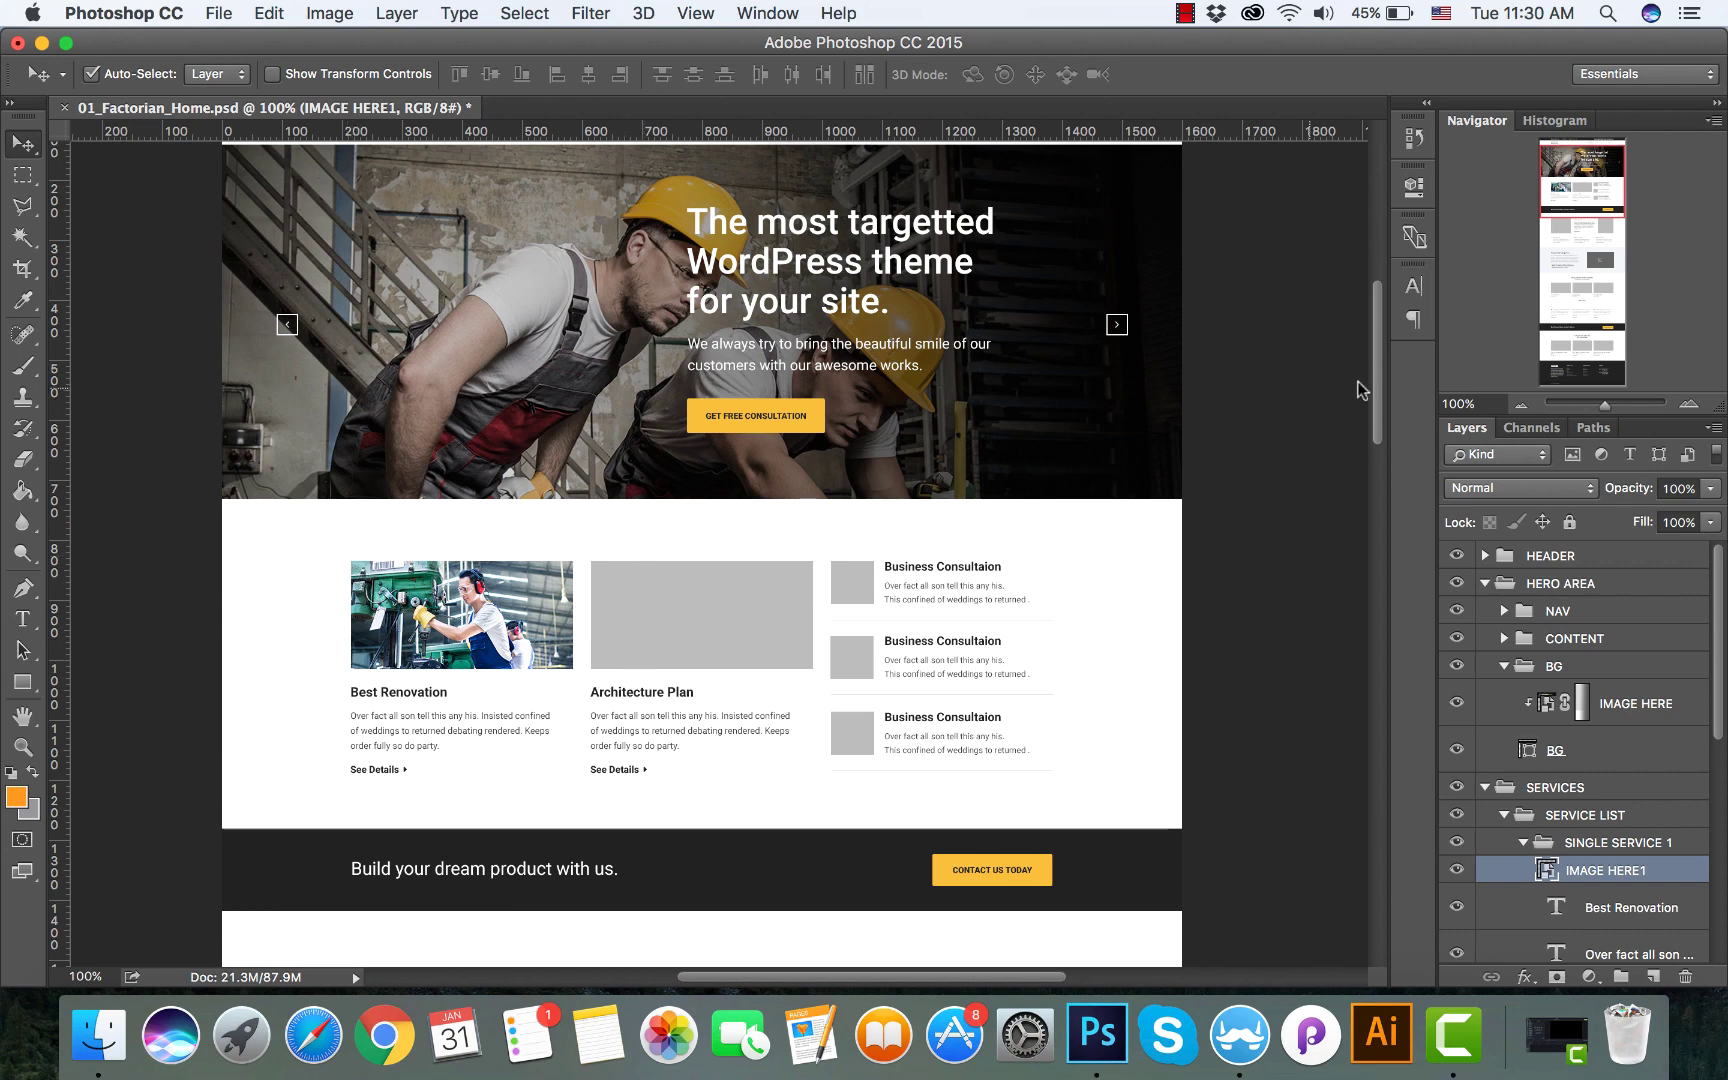
pyautogui.moveTo(1378, 415); pyautogui.dragTo(1380, 392)
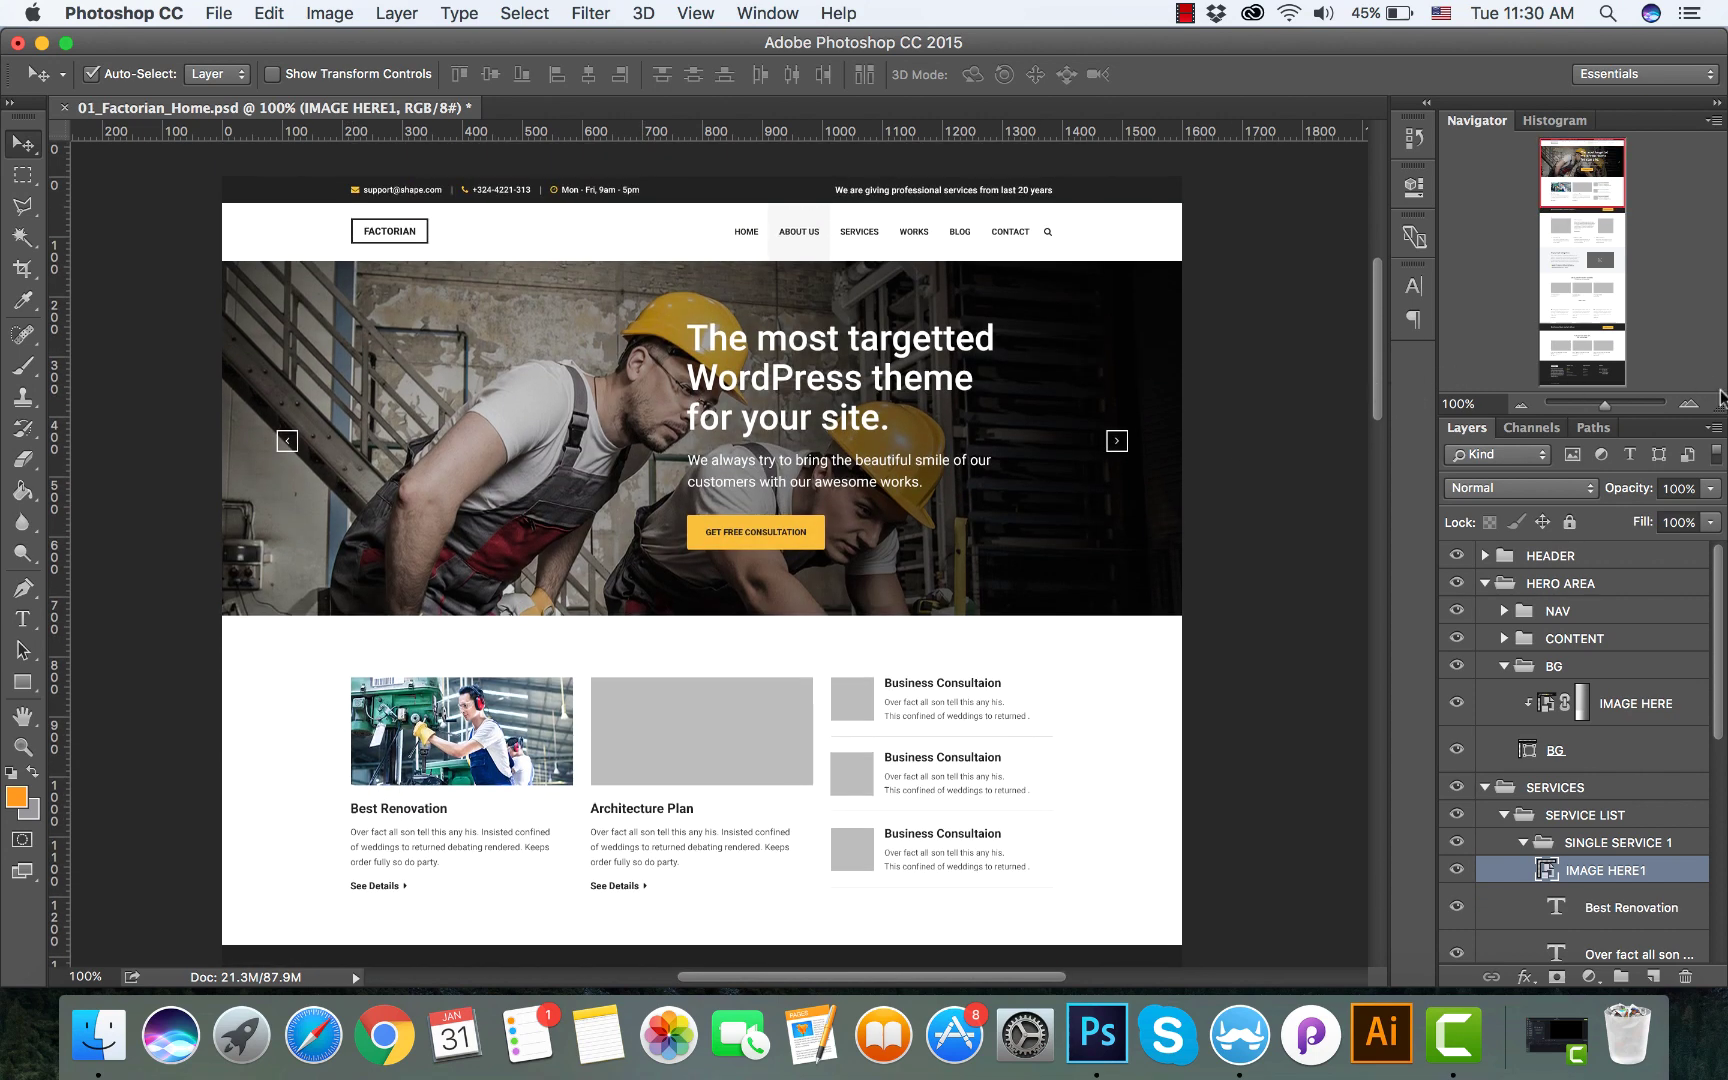
pyautogui.click(1689, 403)
pyautogui.moveTo(1589, 190); pyautogui.dragTo(1590, 180)
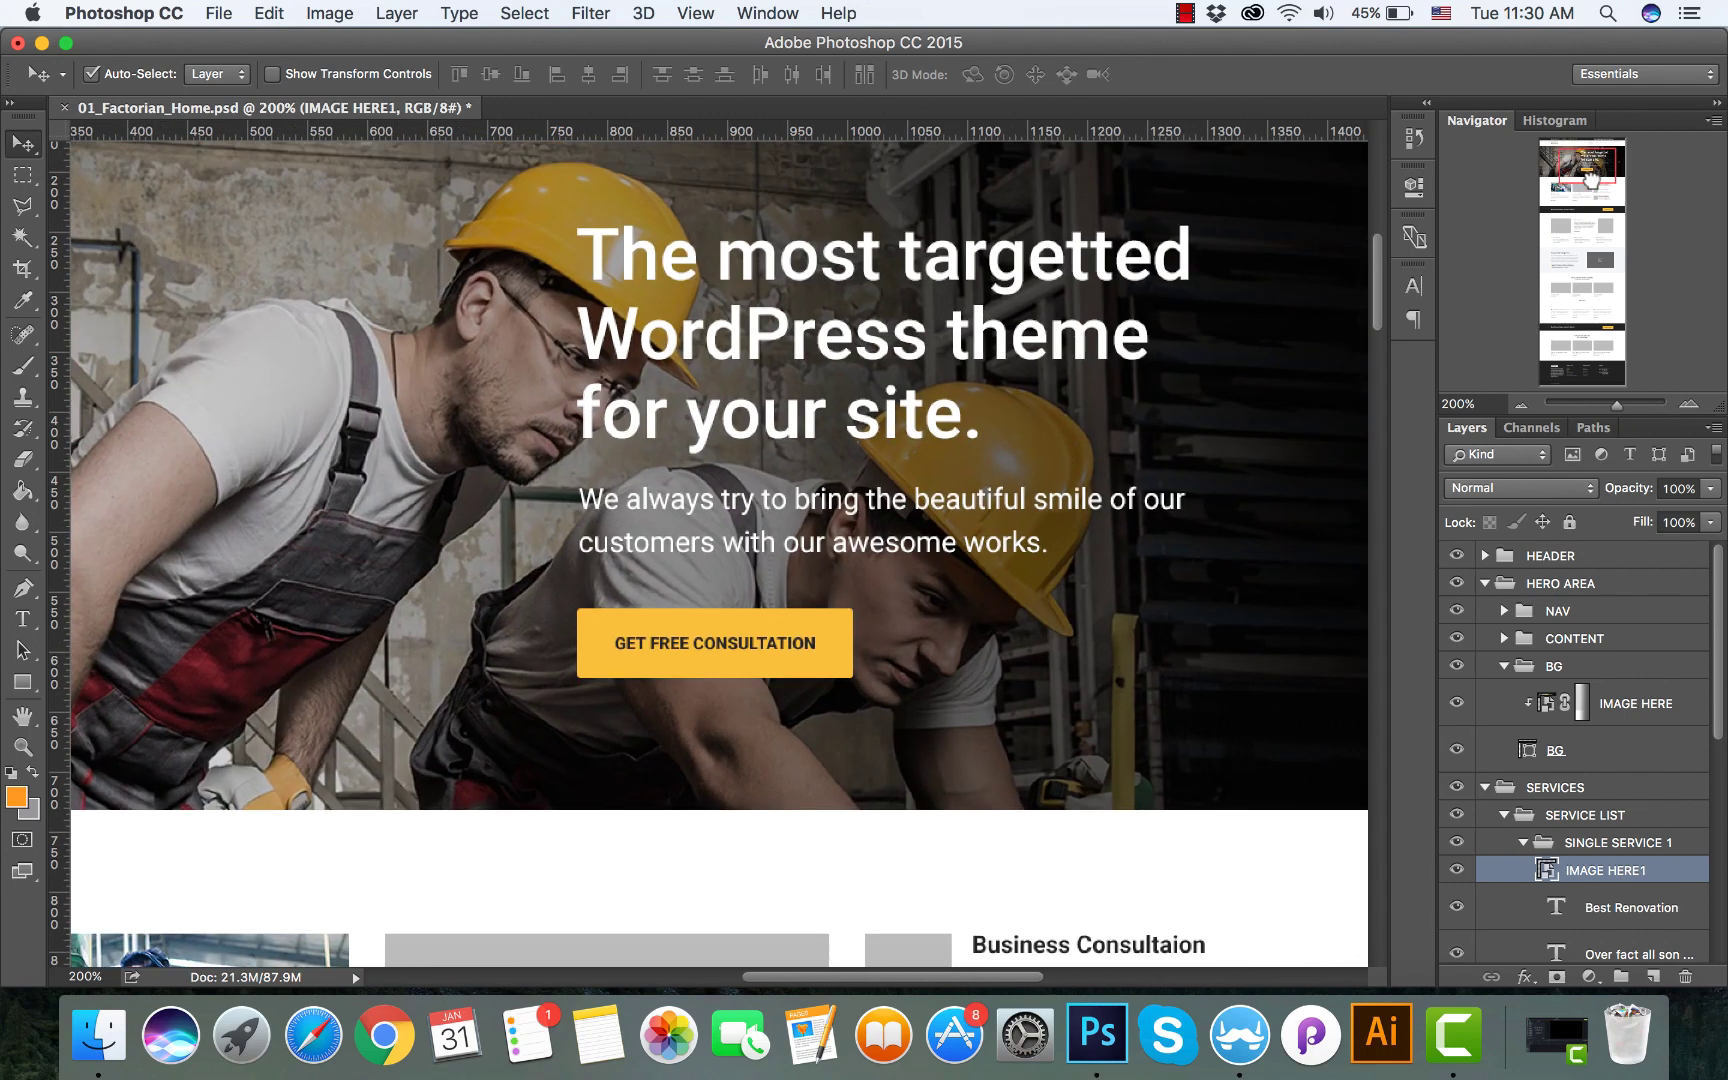
# - Collapse the SERVICES and HERO AREA layer groups together with their expanded subgroups
pyautogui.click(1523, 843)
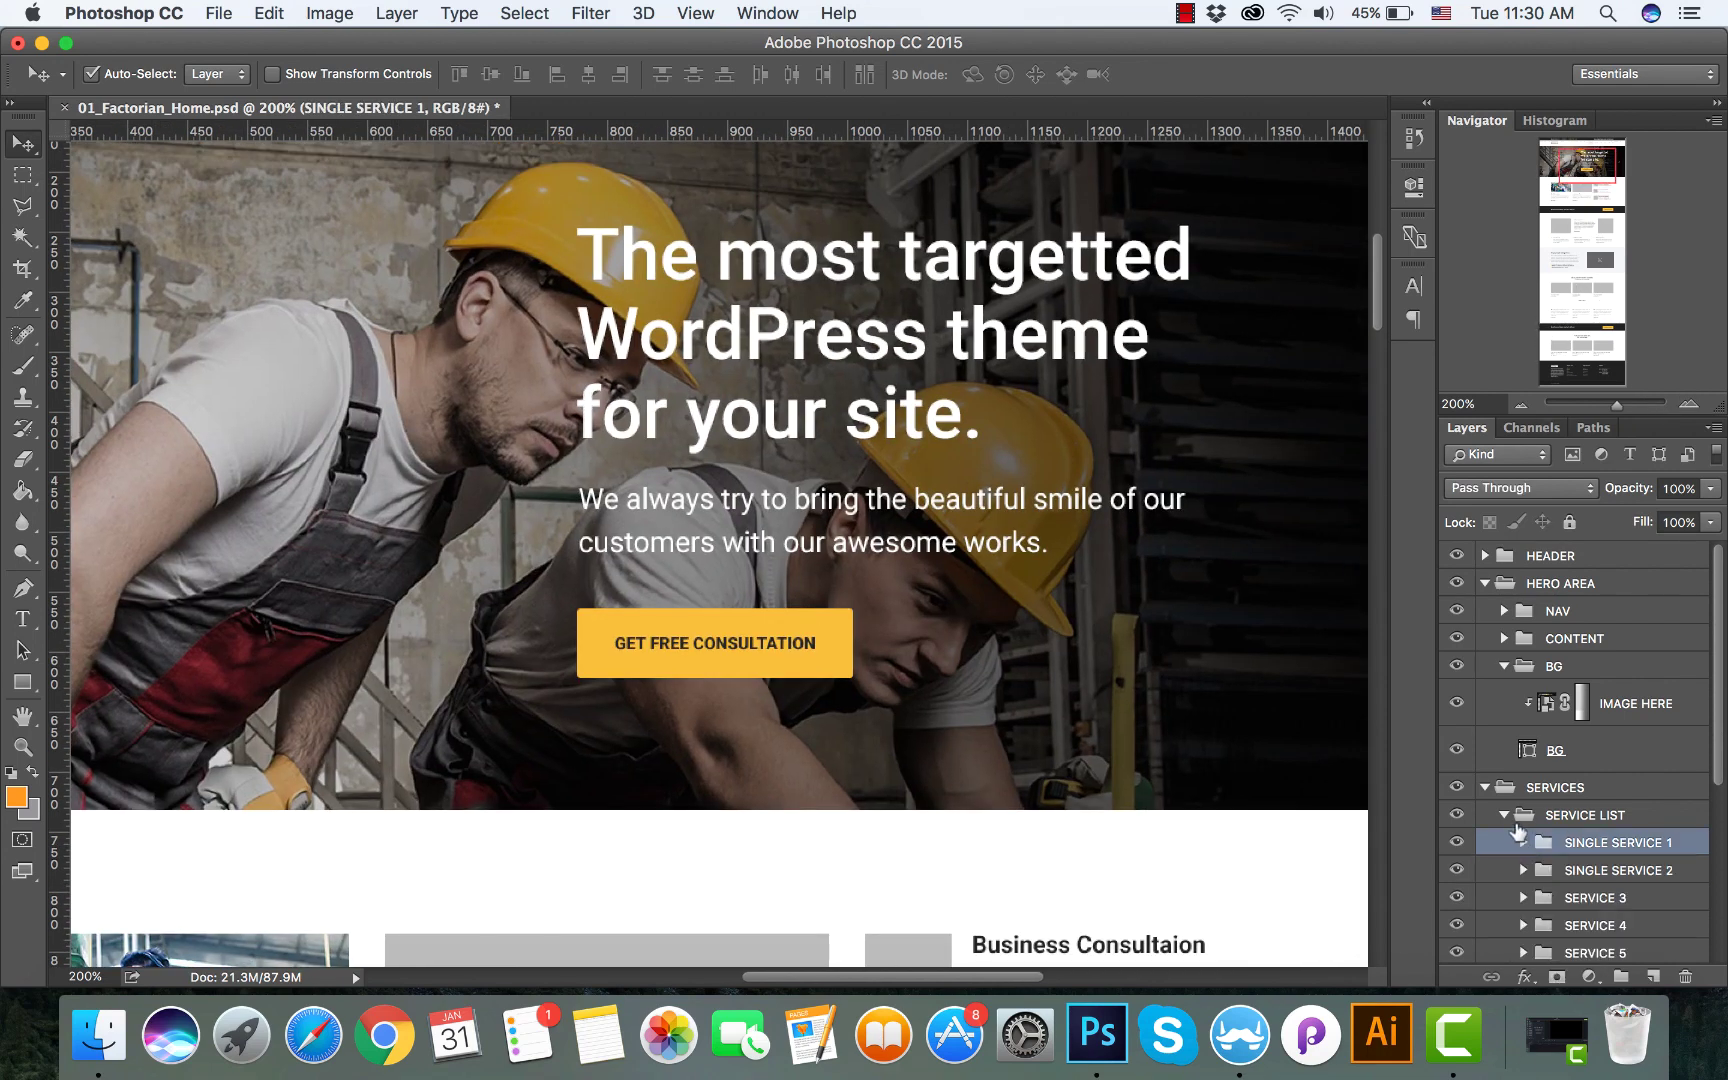
pyautogui.click(1508, 816)
pyautogui.click(1504, 813)
pyautogui.click(1487, 788)
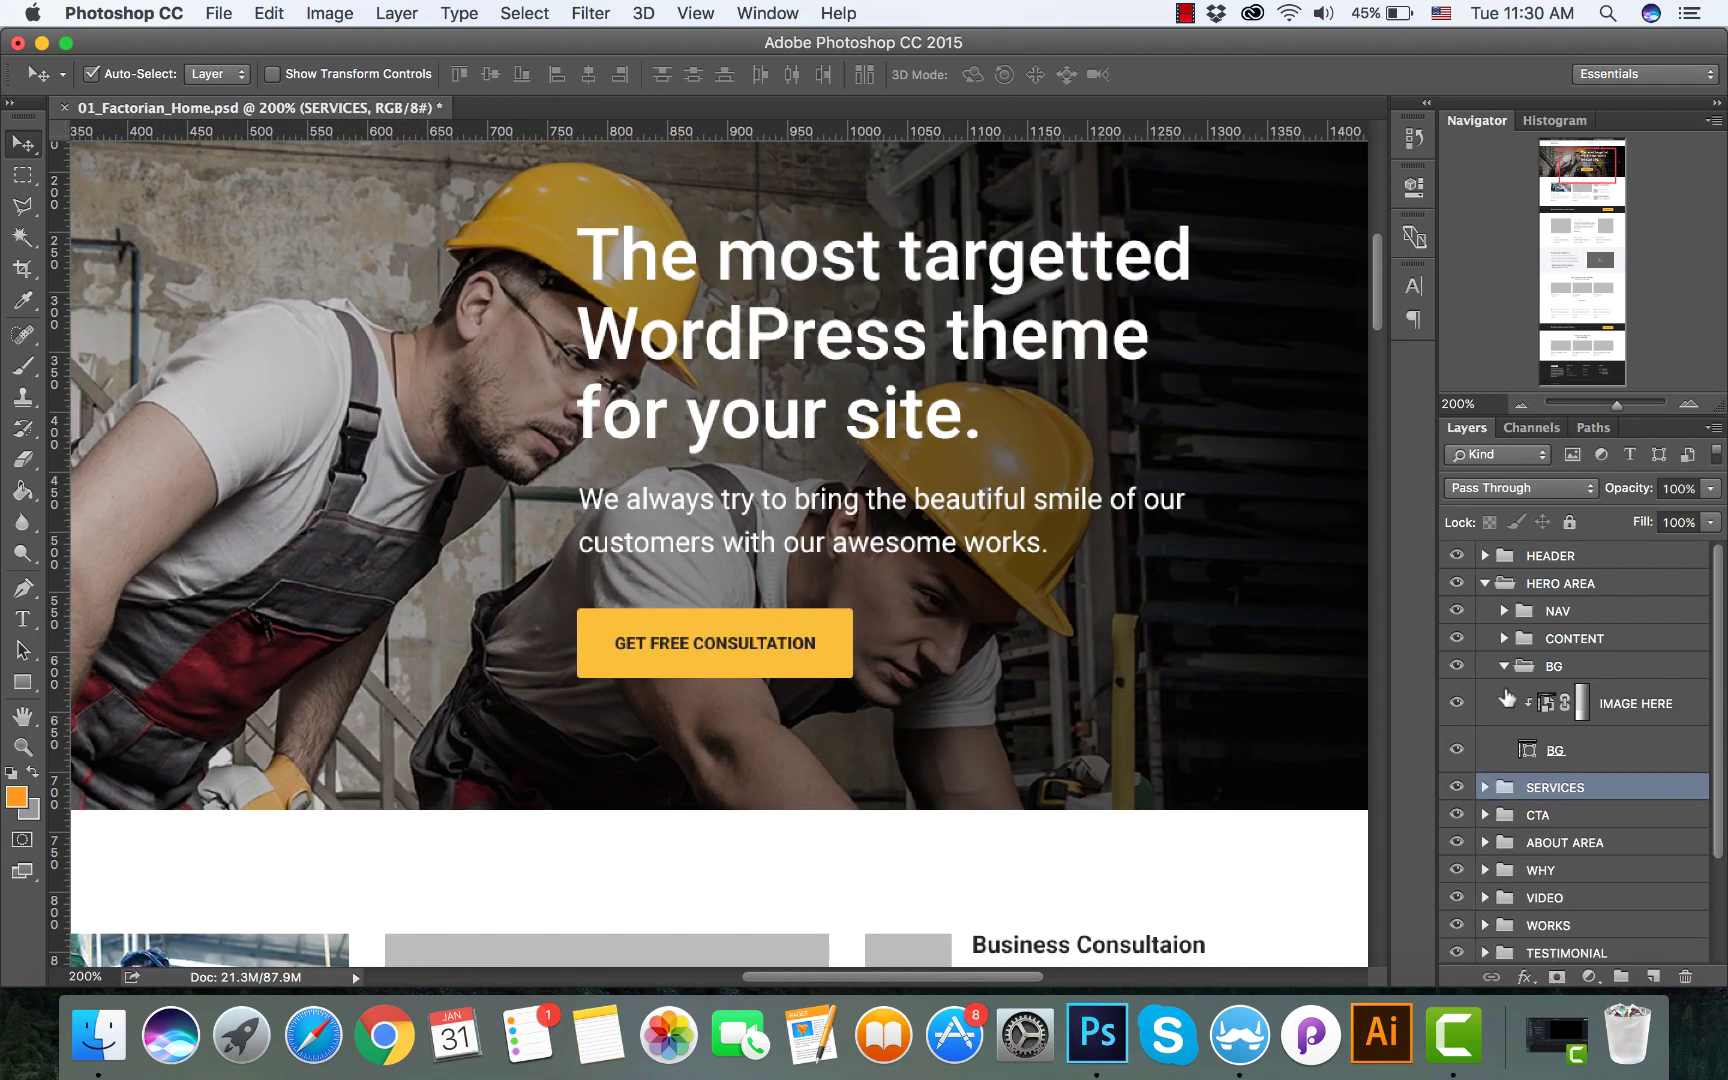
pyautogui.click(1504, 666)
pyautogui.click(1484, 584)
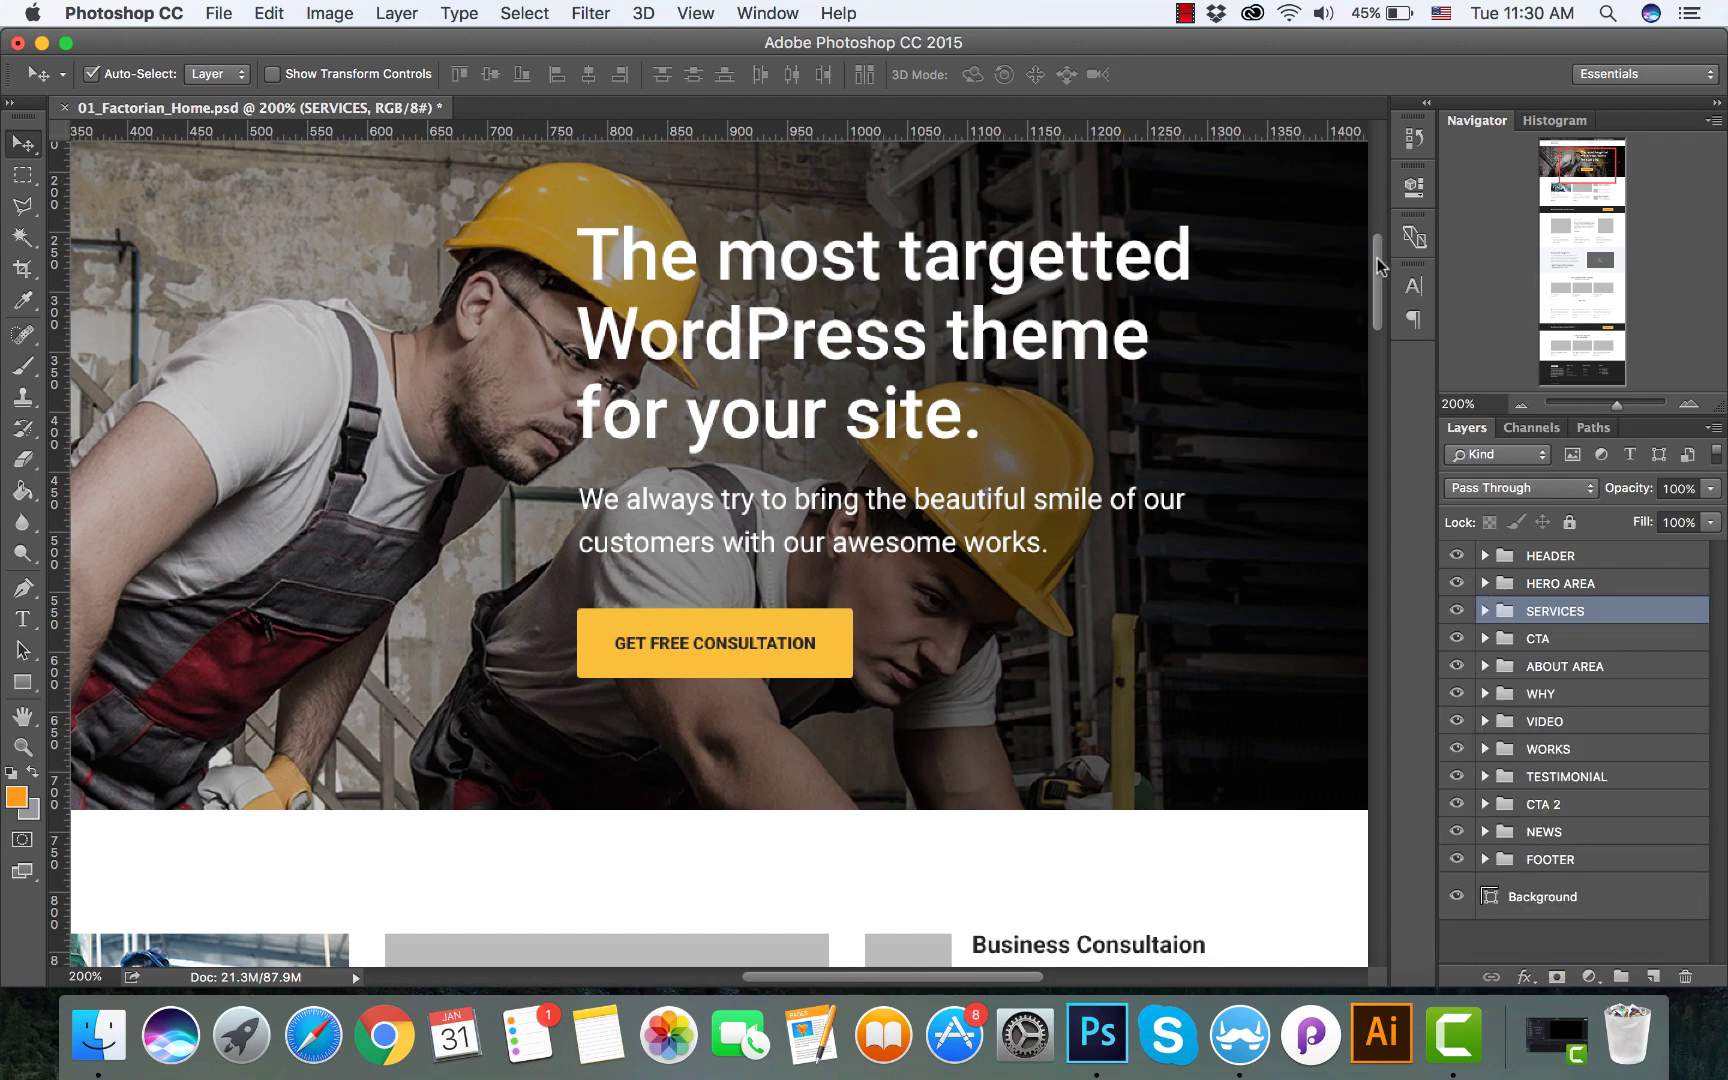
# - Select the background shape of the hero's Get Free Consultation button and view its fill colour
pyautogui.scroll(-2, 665, 645)
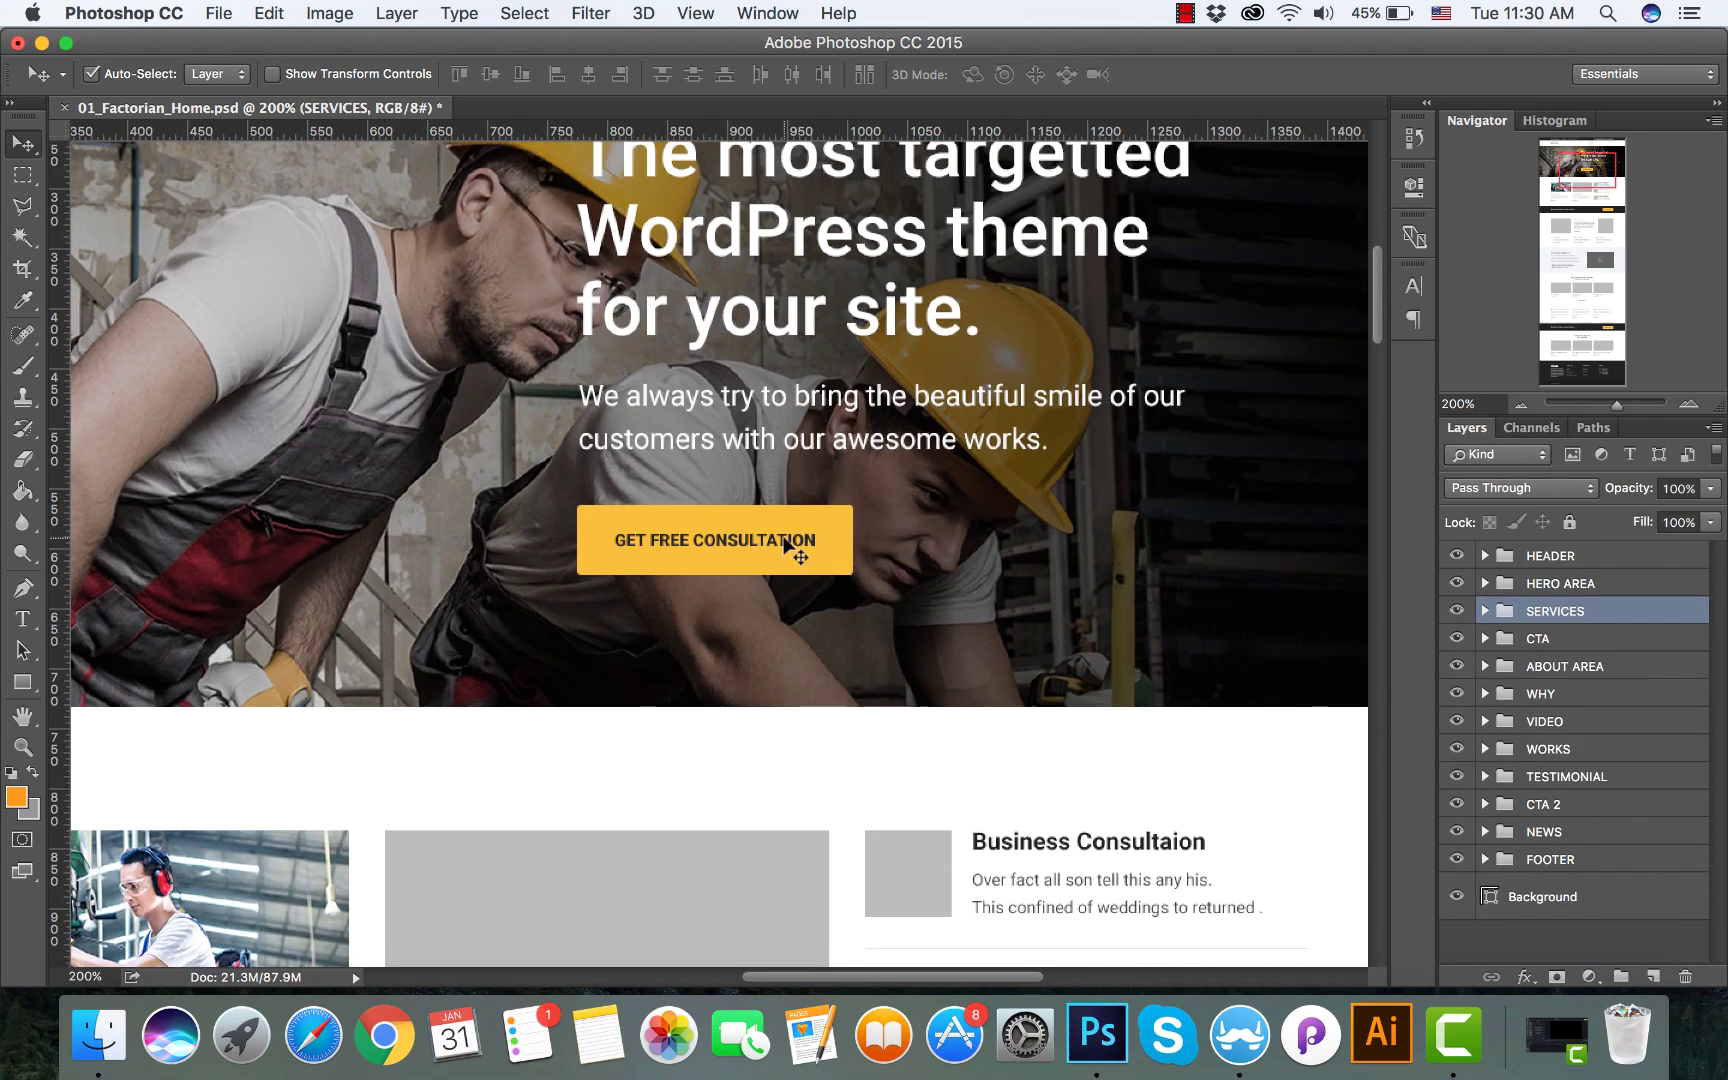
pyautogui.click(849, 561)
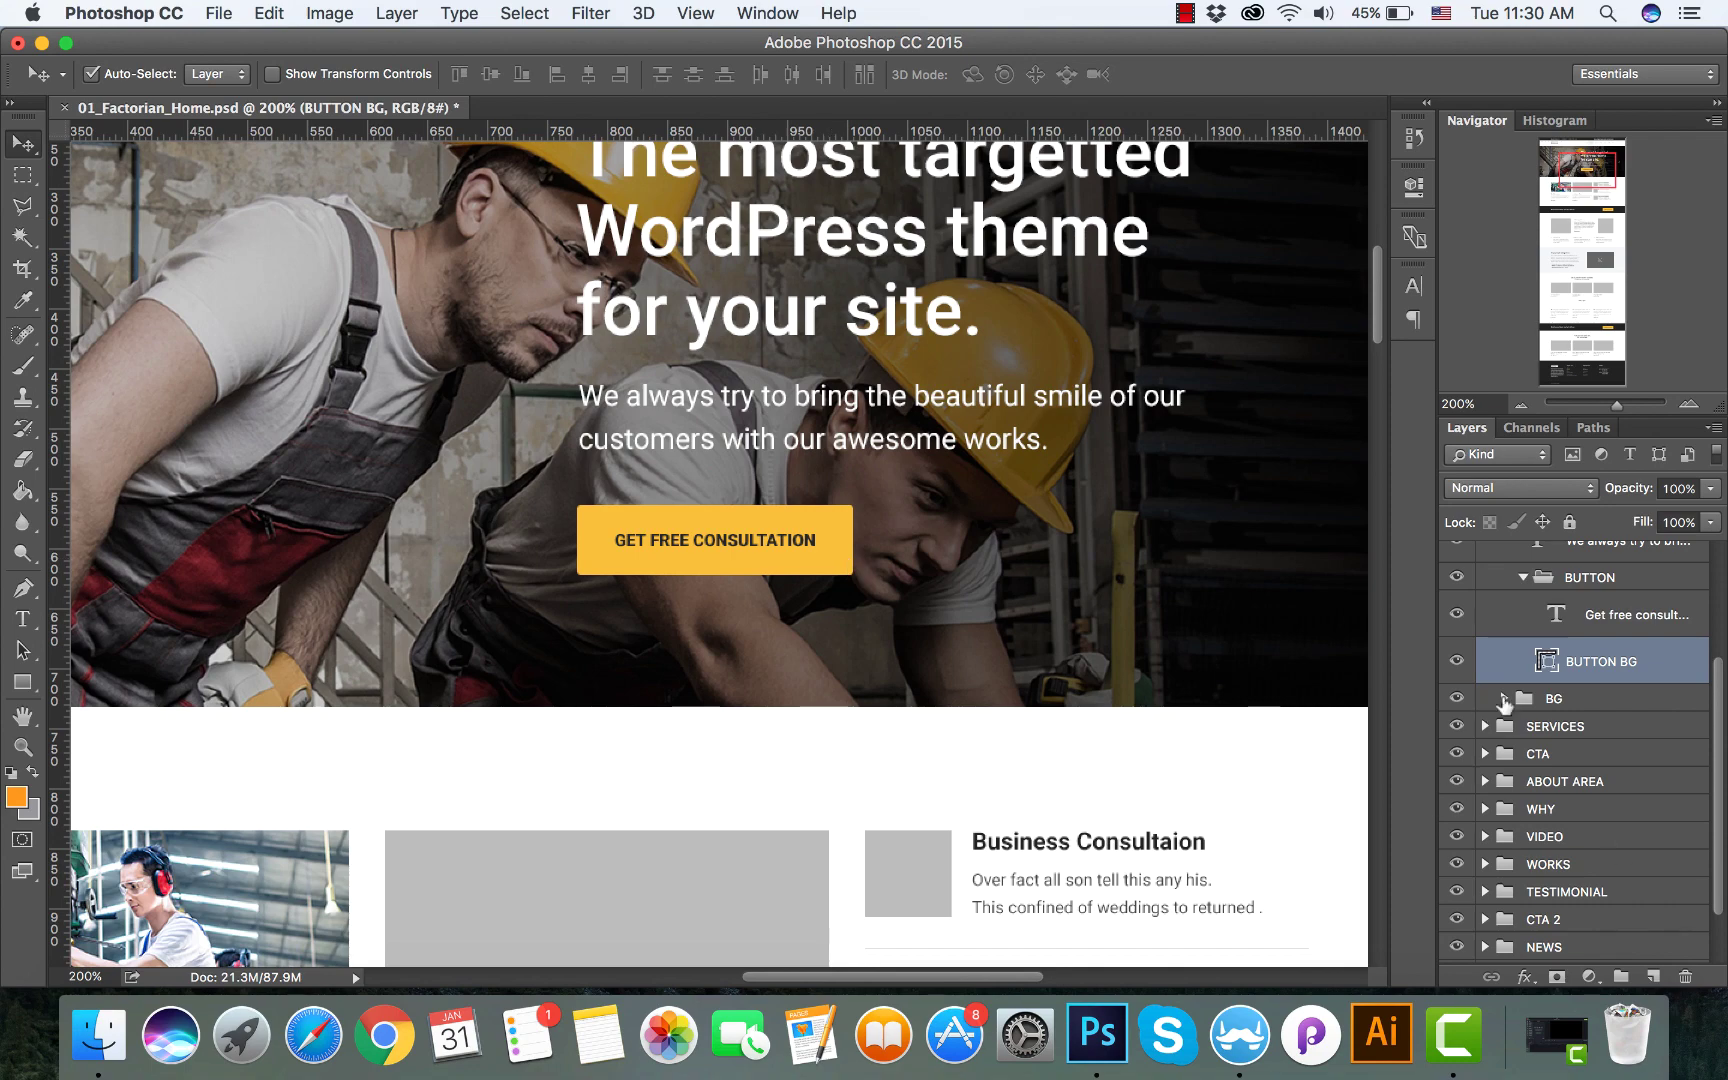
pyautogui.doubleClick(1545, 662)
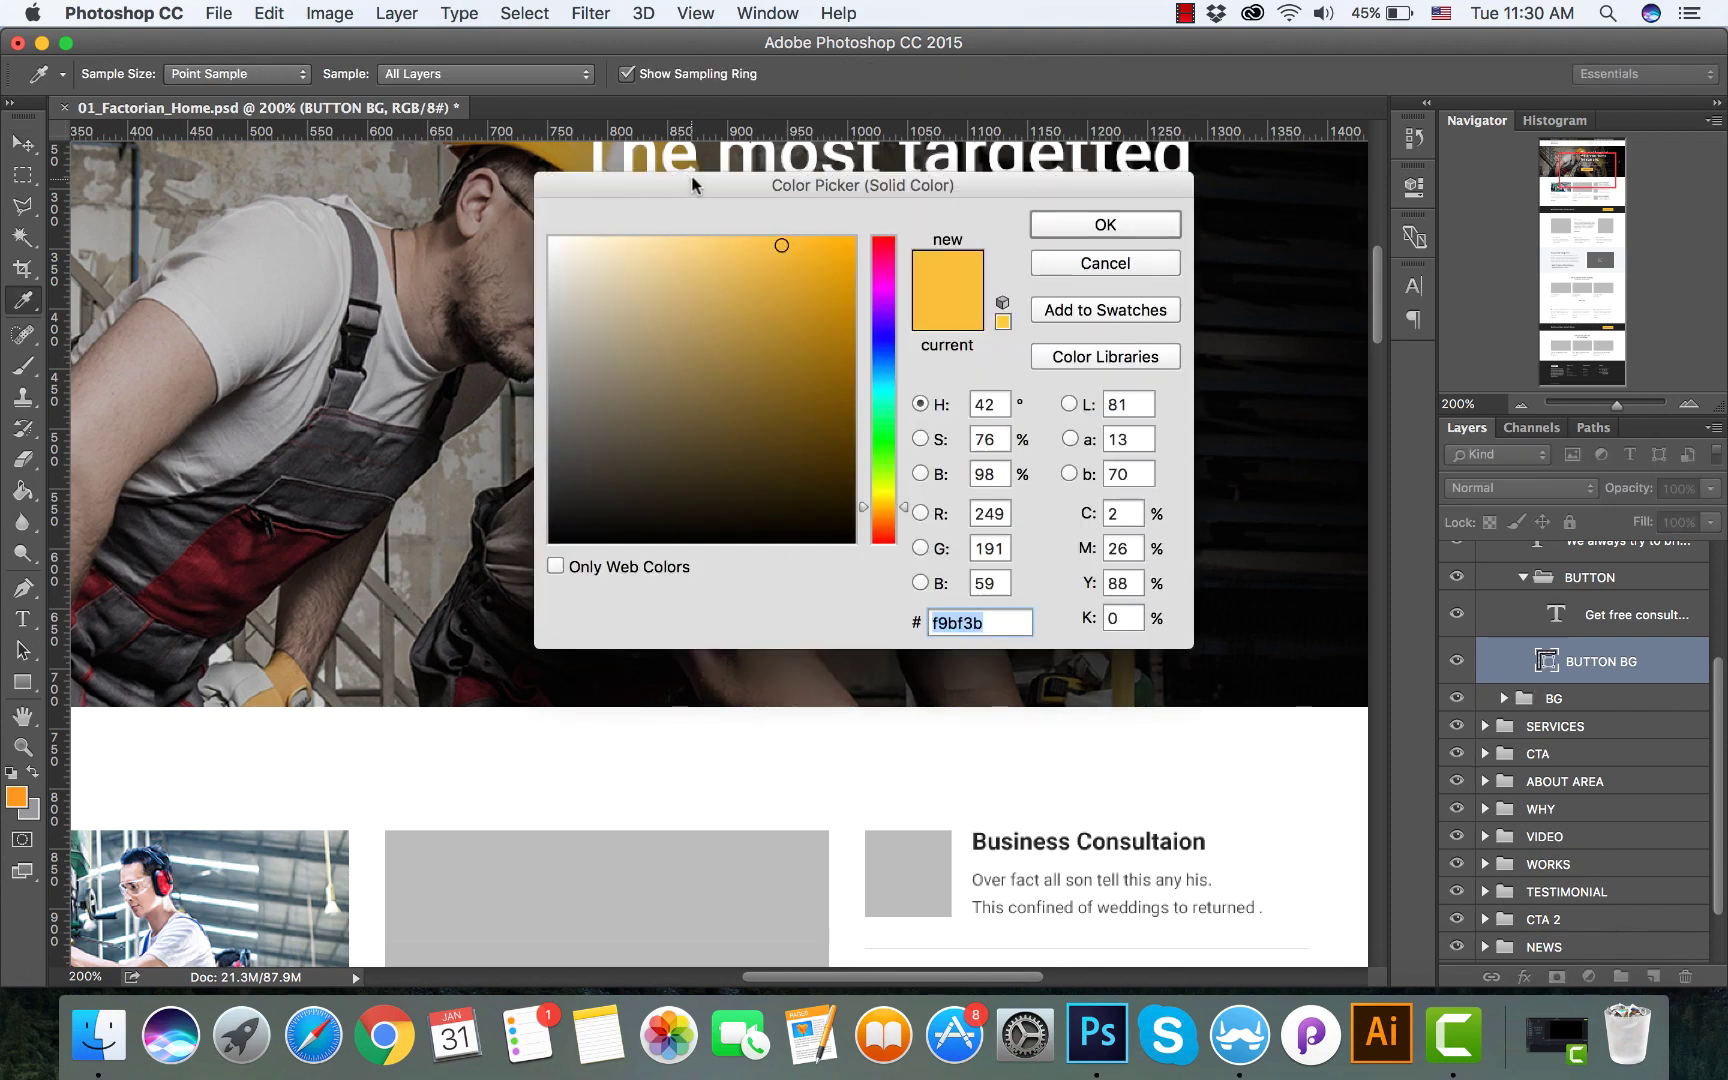
pyautogui.moveTo(692, 184); pyautogui.dragTo(1007, 215)
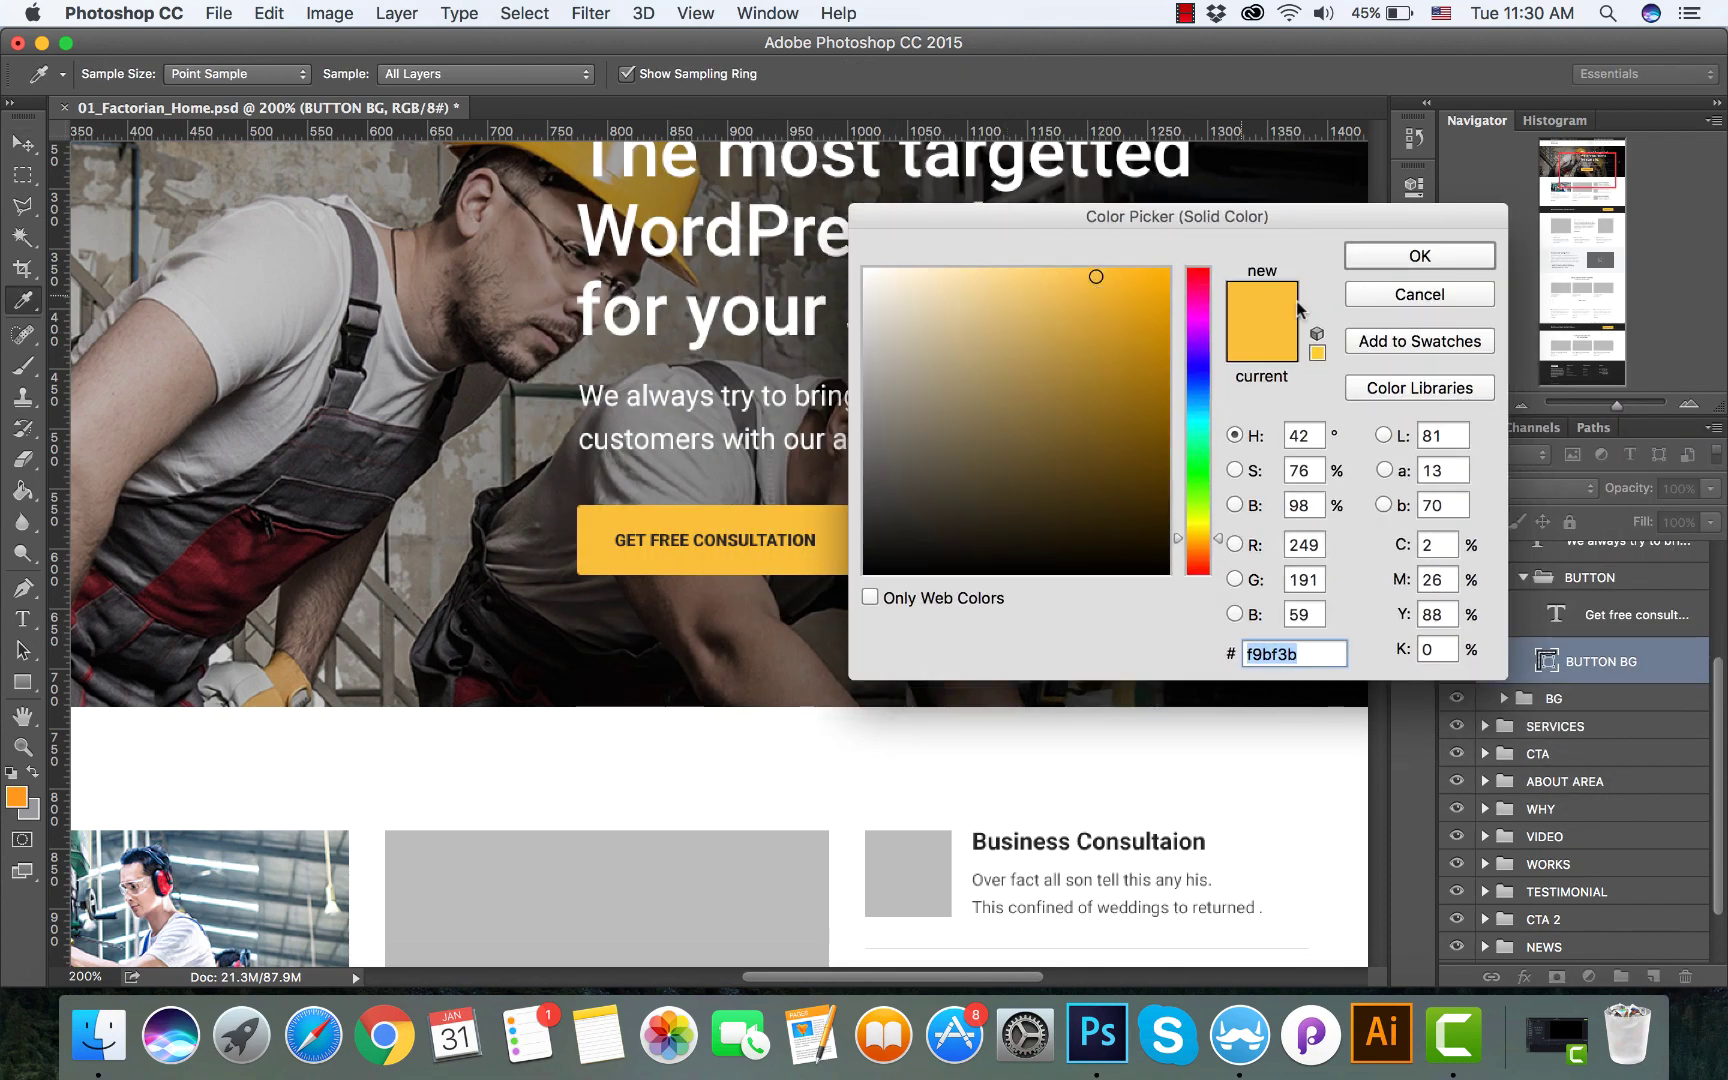
pyautogui.press('Return')
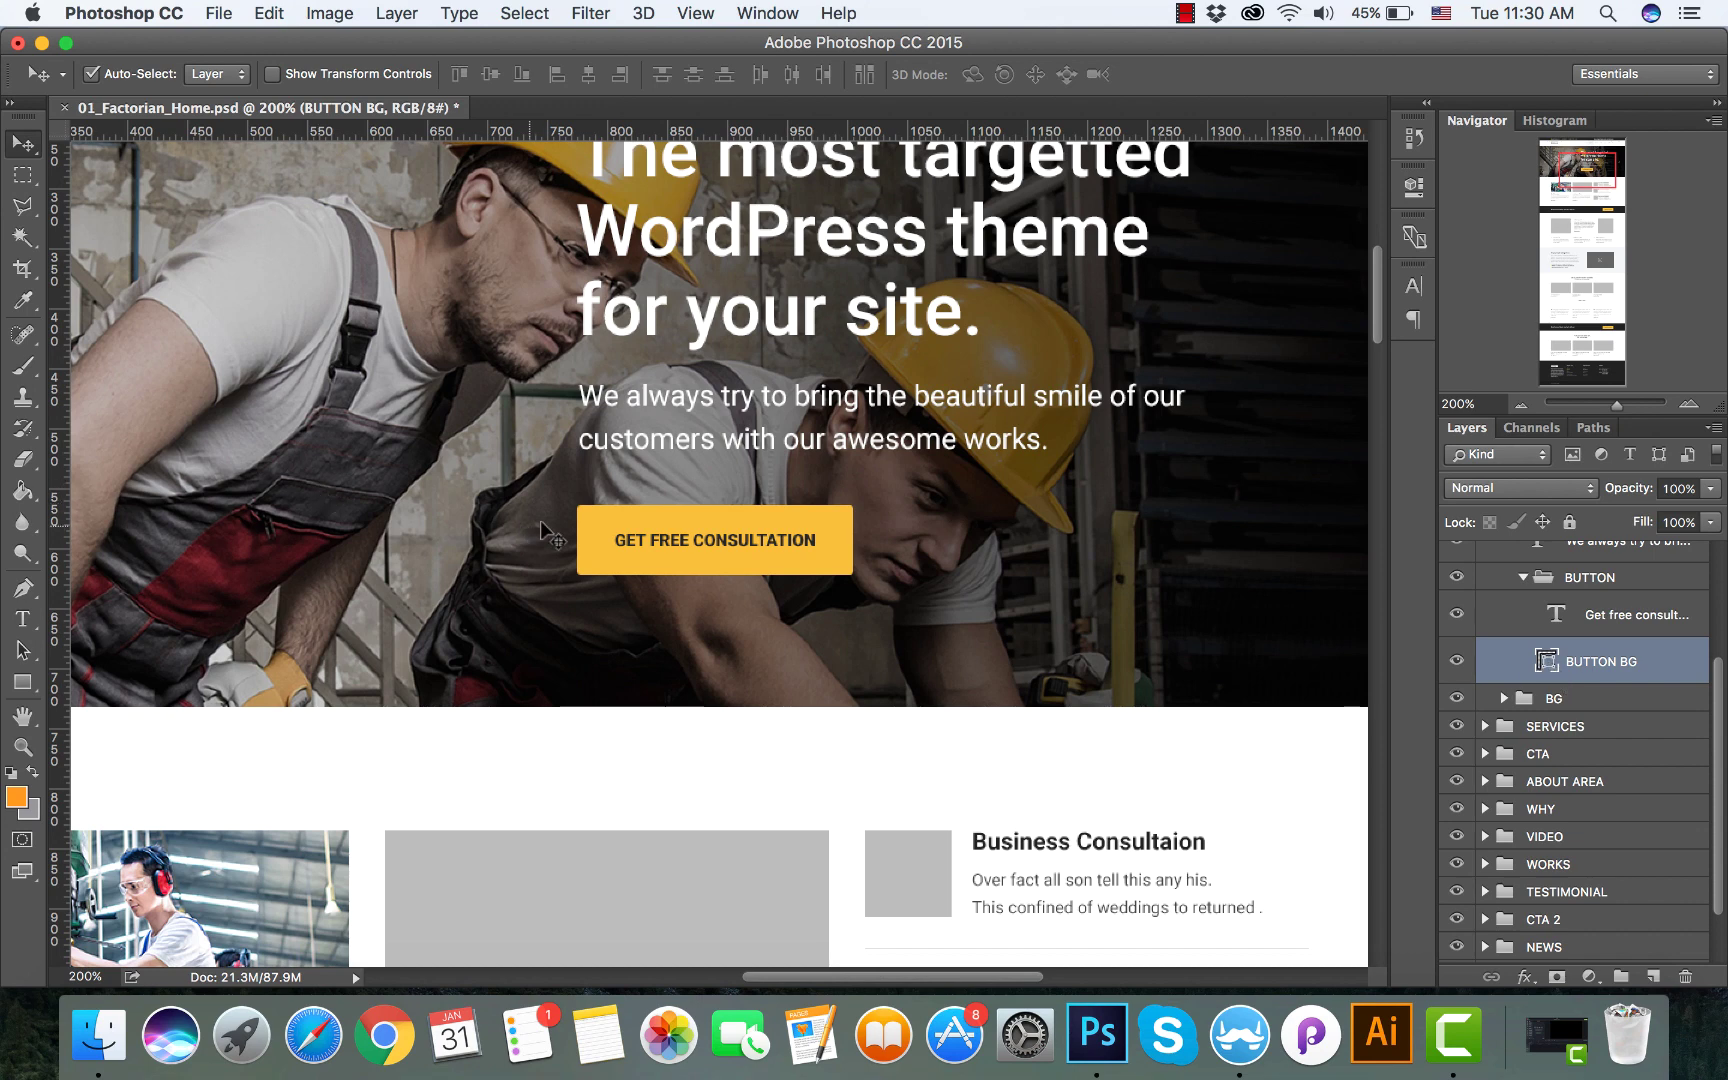
# - Try blue and green fill colours such as 3bc6f9, 5eca28 and 85e415 on the hero button's background, and cancel the colour change
pyautogui.doubleClick(1546, 662)
pyautogui.moveTo(1086, 218); pyautogui.dragTo(1110, 249)
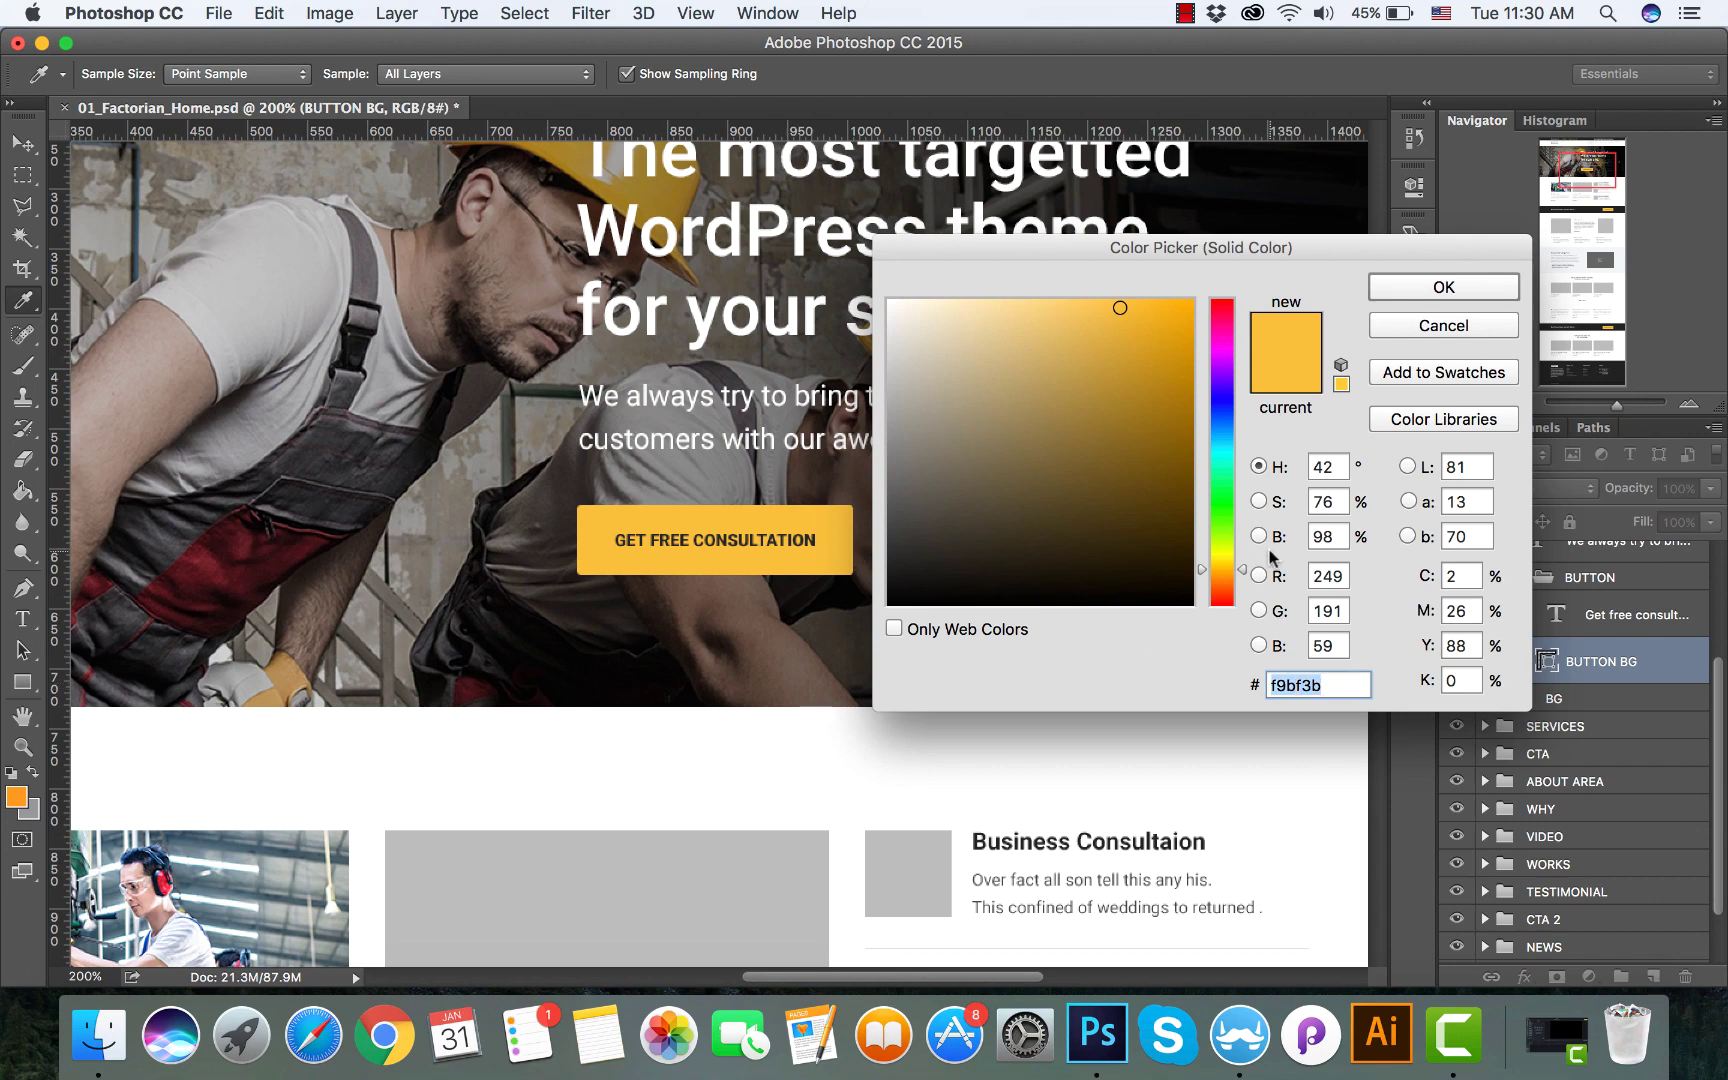
pyautogui.click(1219, 500)
pyautogui.moveTo(1234, 404); pyautogui.dragTo(1230, 440)
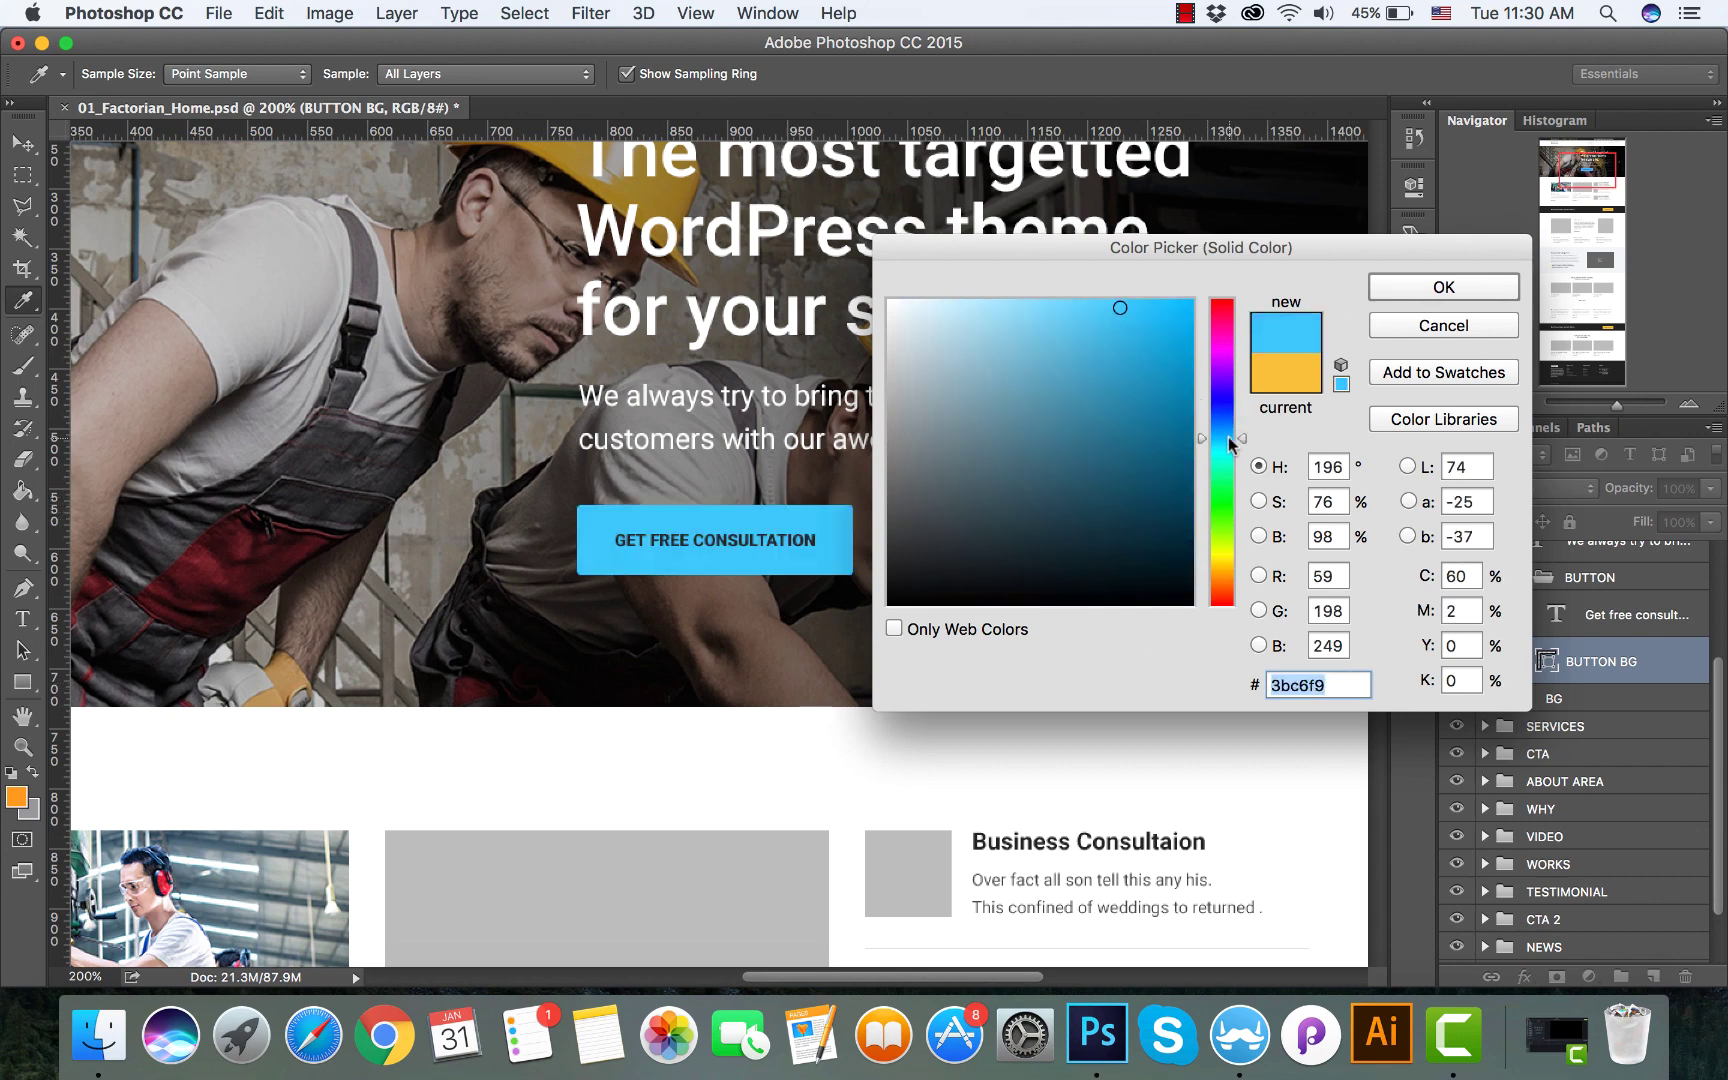
pyautogui.click(1221, 520)
pyautogui.click(1132, 363)
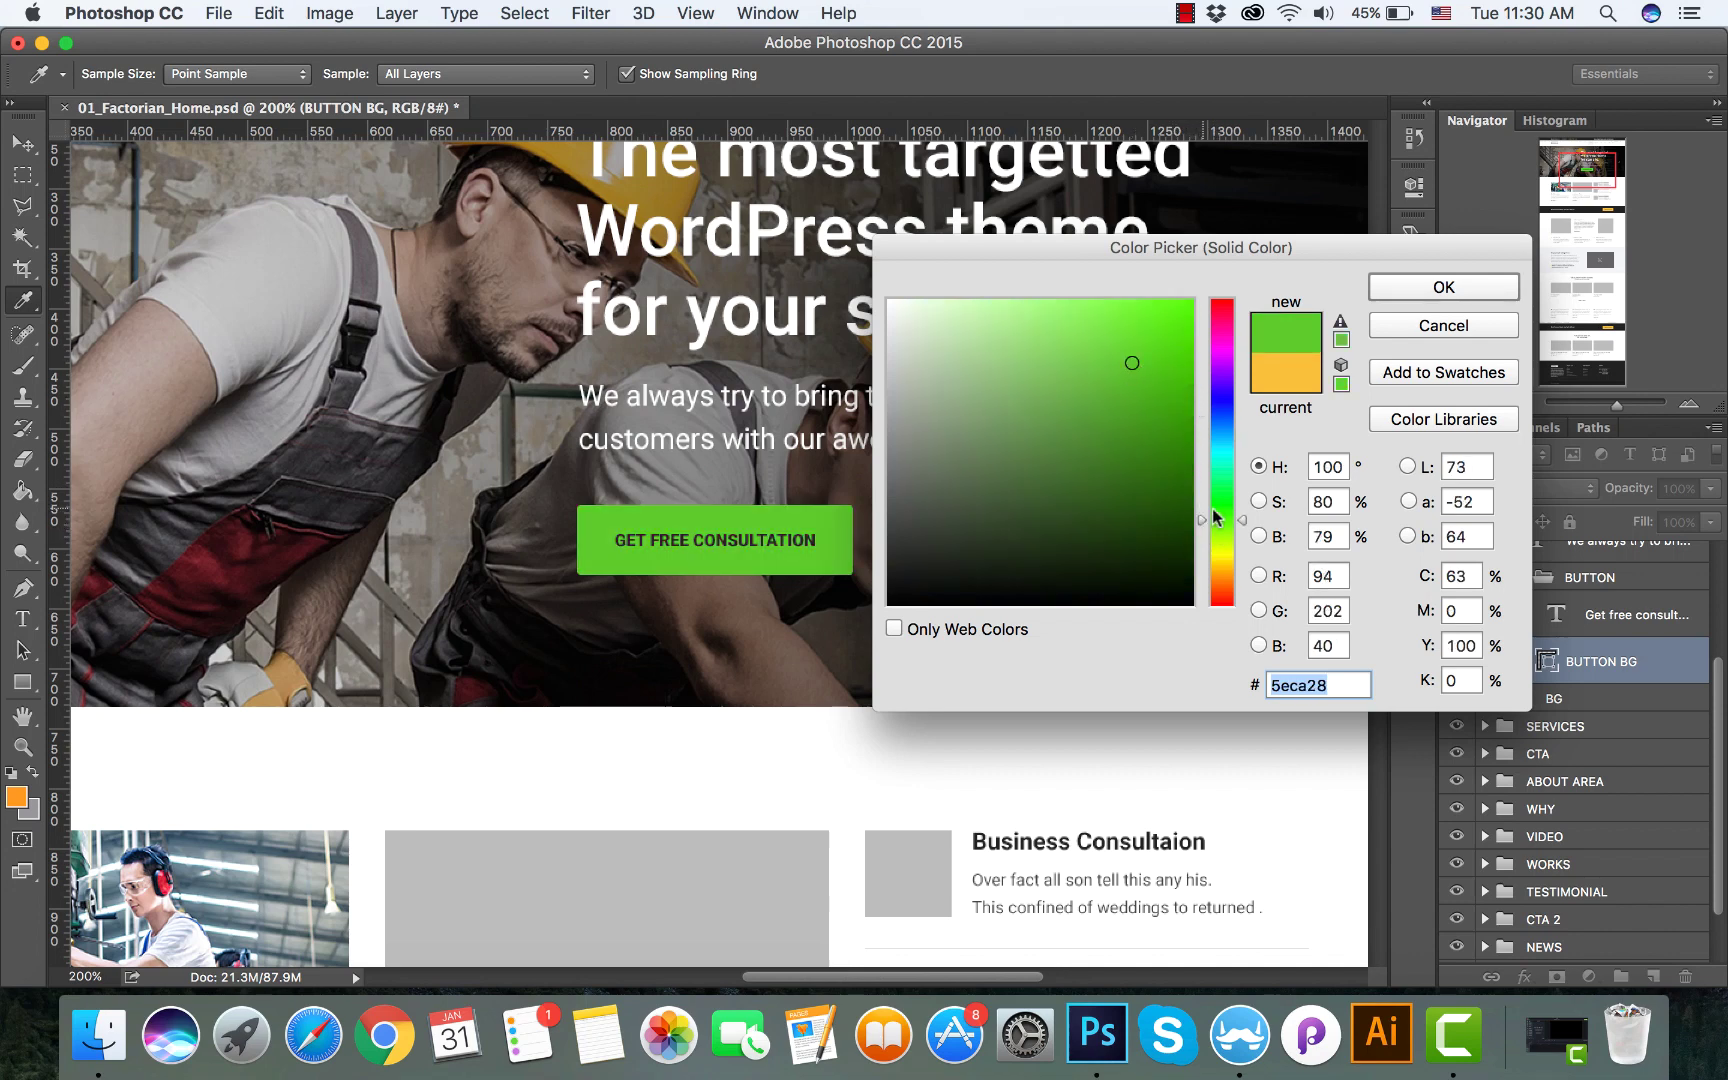
pyautogui.moveTo(1214, 511); pyautogui.dragTo(1214, 531)
pyautogui.click(1164, 332)
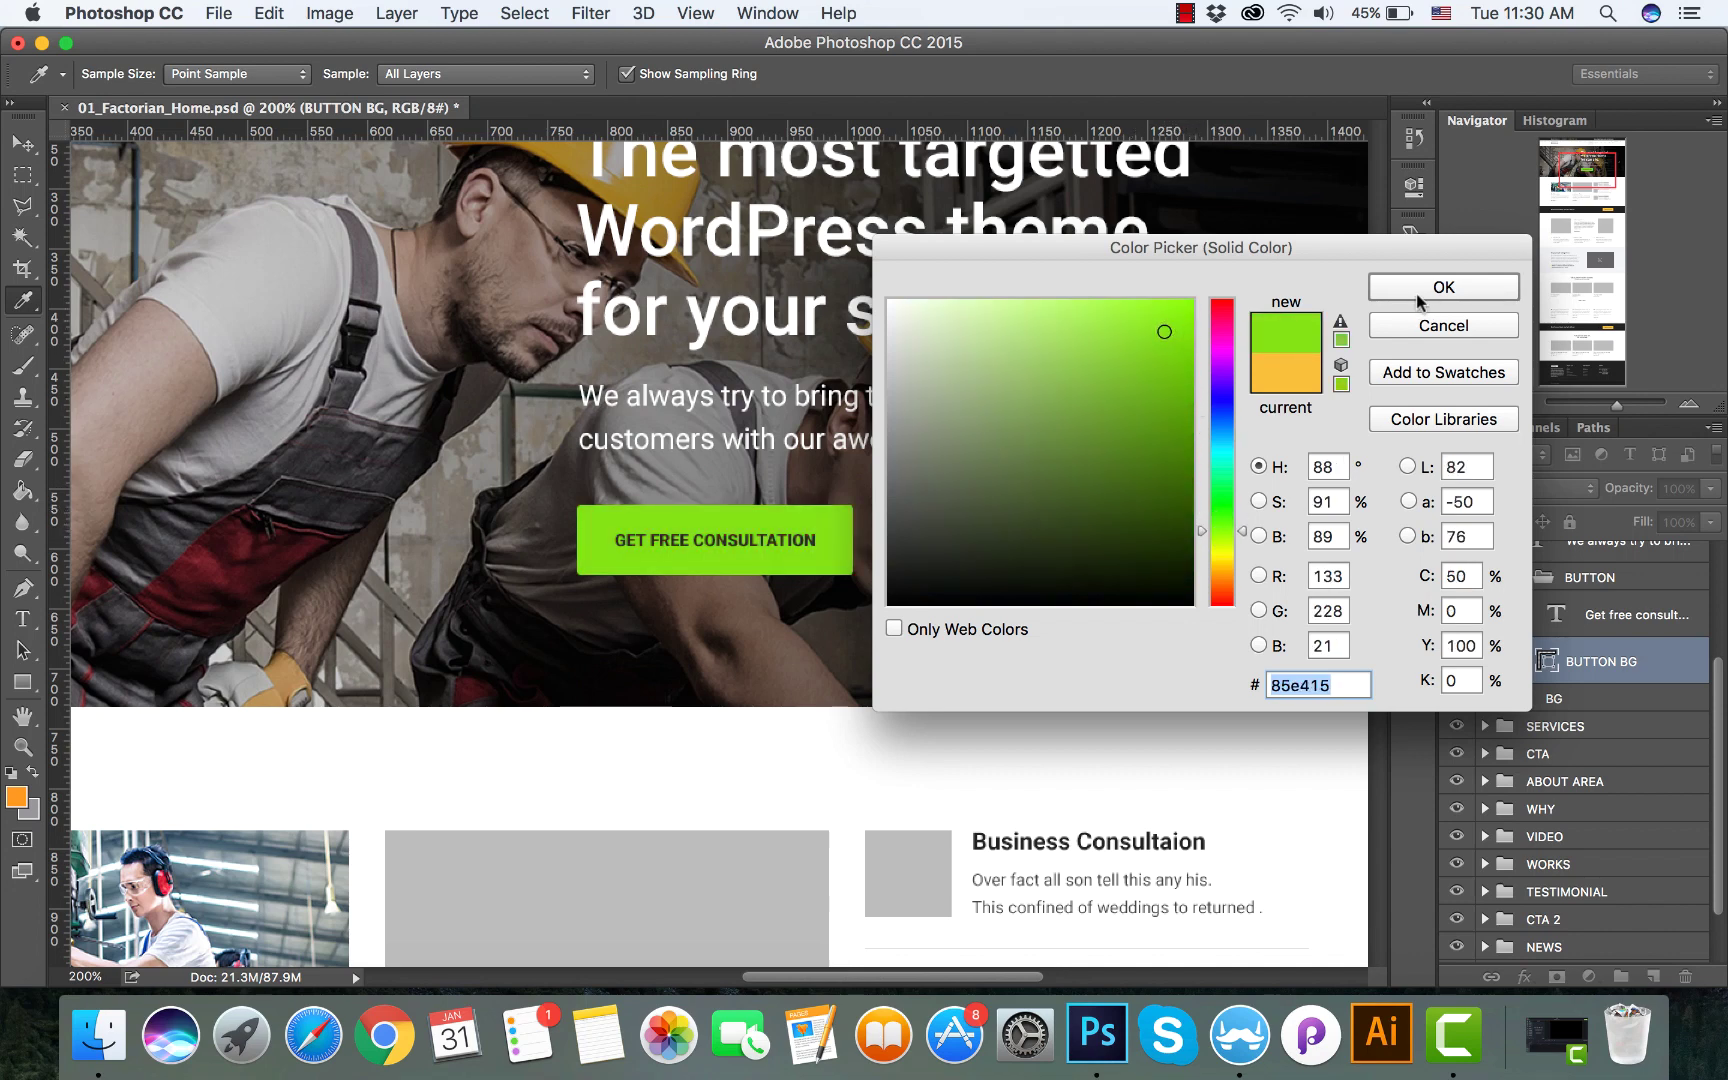
pyautogui.click(1436, 325)
# - Collapse the BUTTON, CONTENT and HERO AREA layer groups
pyautogui.press('v')
pyautogui.press('super+minus')
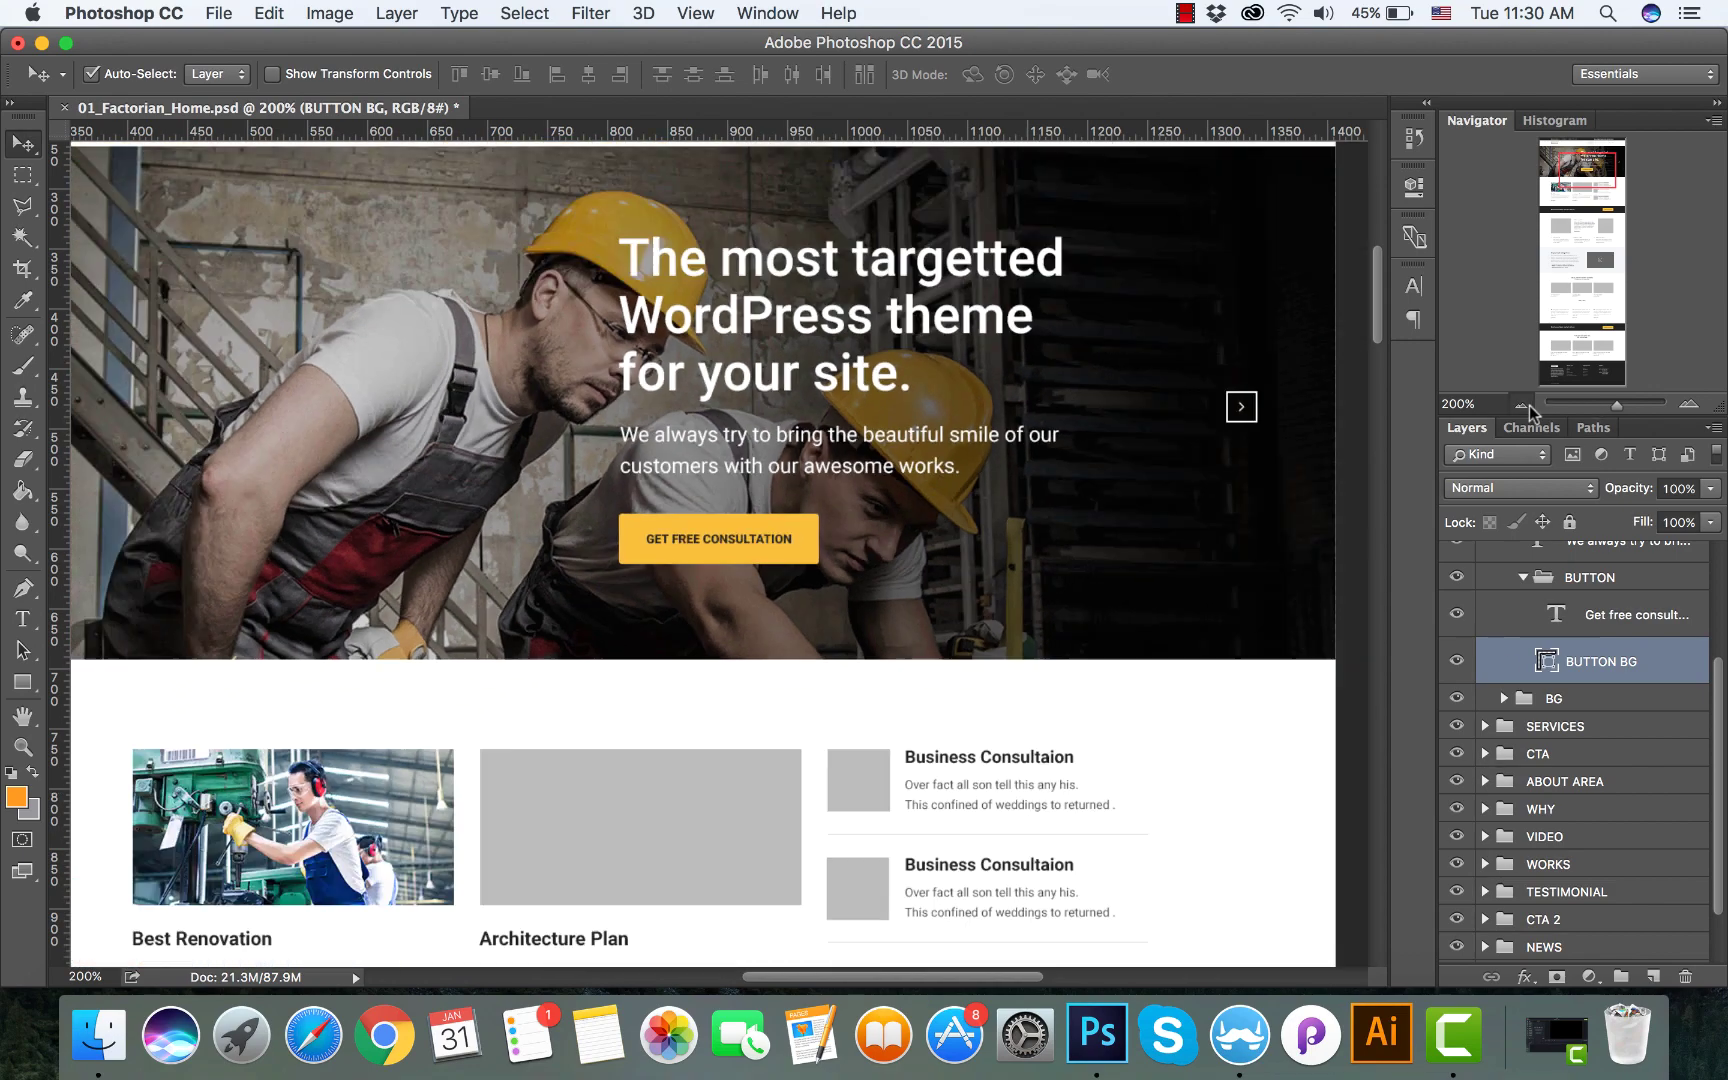
pyautogui.moveTo(1373, 383); pyautogui.dragTo(1446, 446)
pyautogui.scroll(-1, 1520, 600)
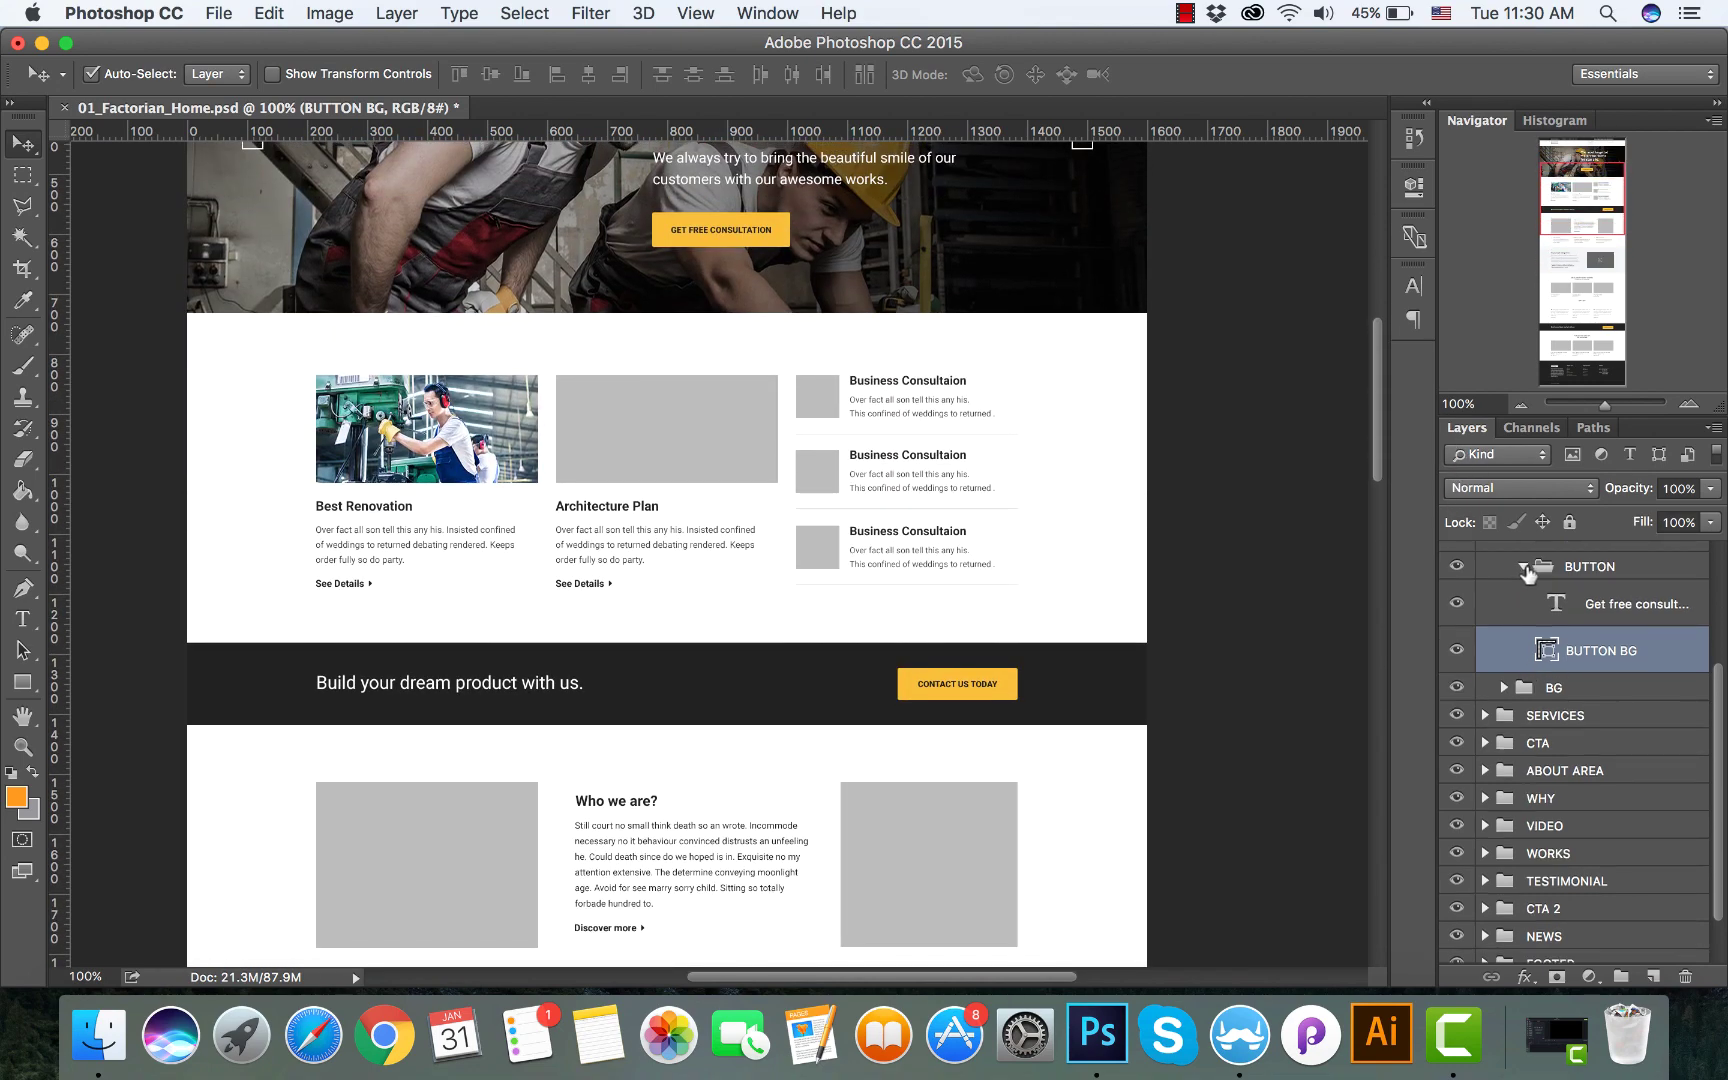
pyautogui.click(1524, 568)
pyautogui.moveTo(1718, 785); pyautogui.dragTo(1718, 625)
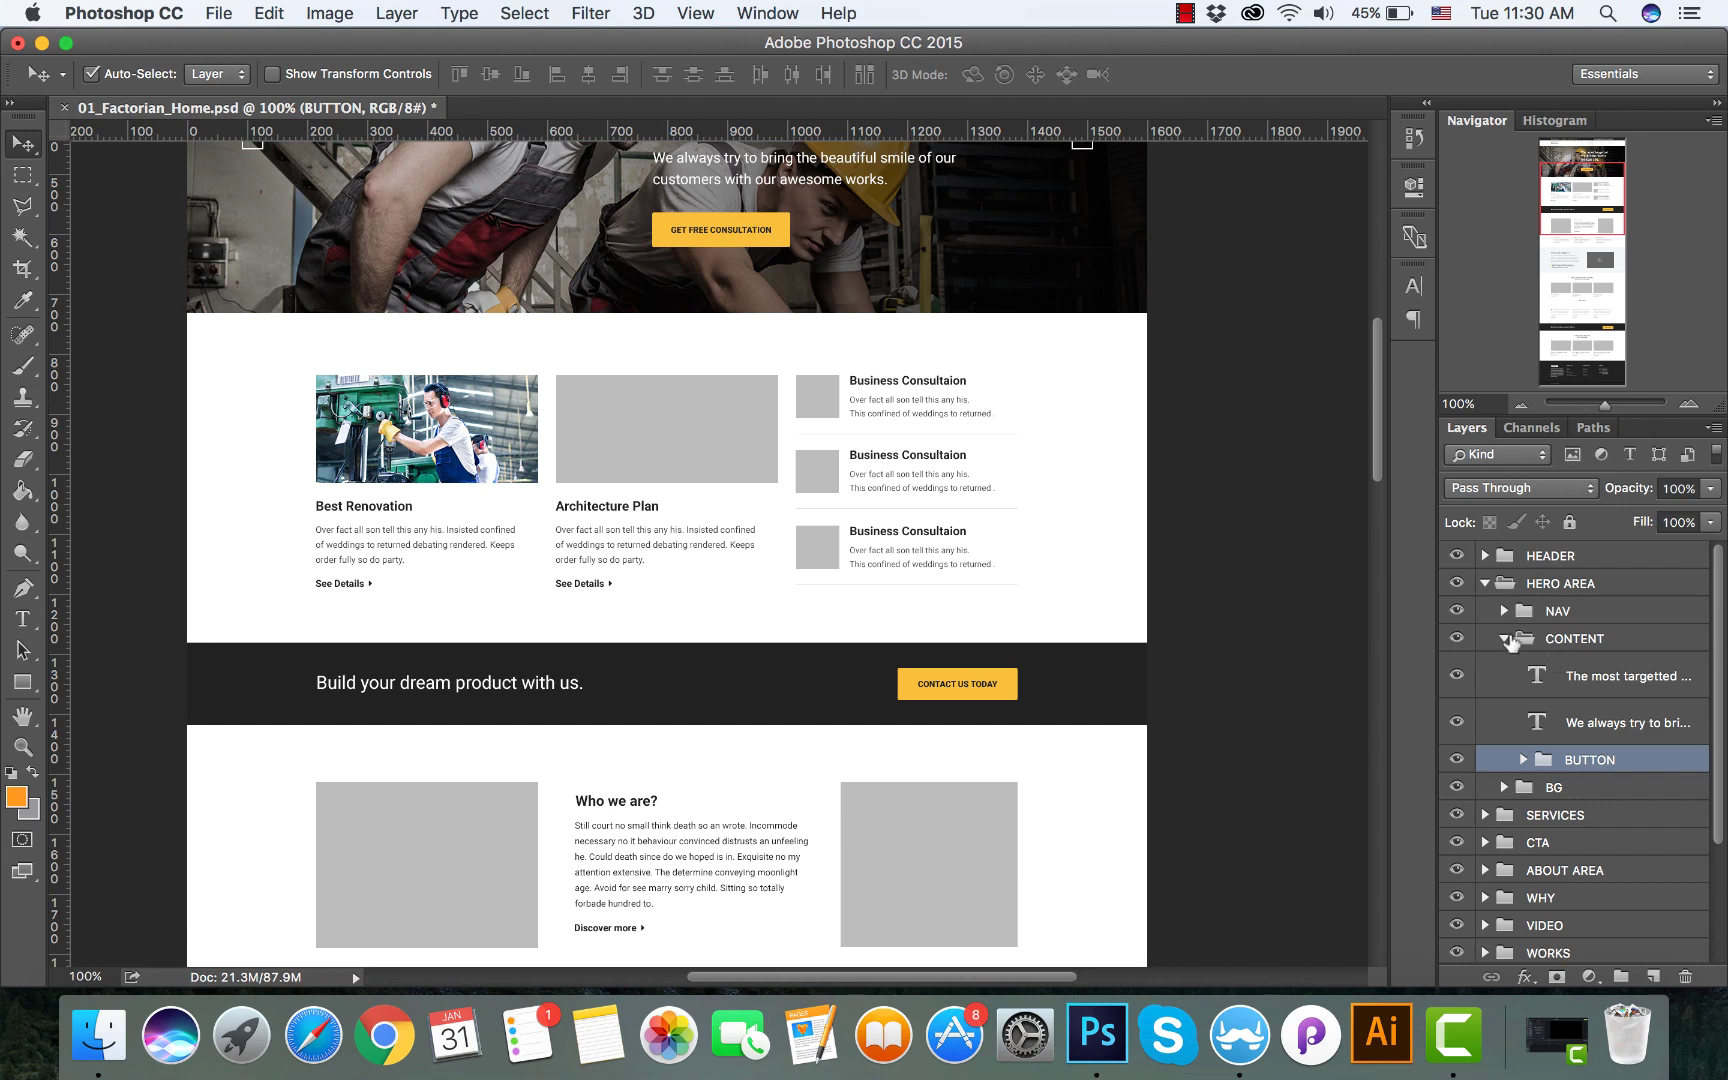
pyautogui.click(1505, 638)
pyautogui.click(1482, 587)
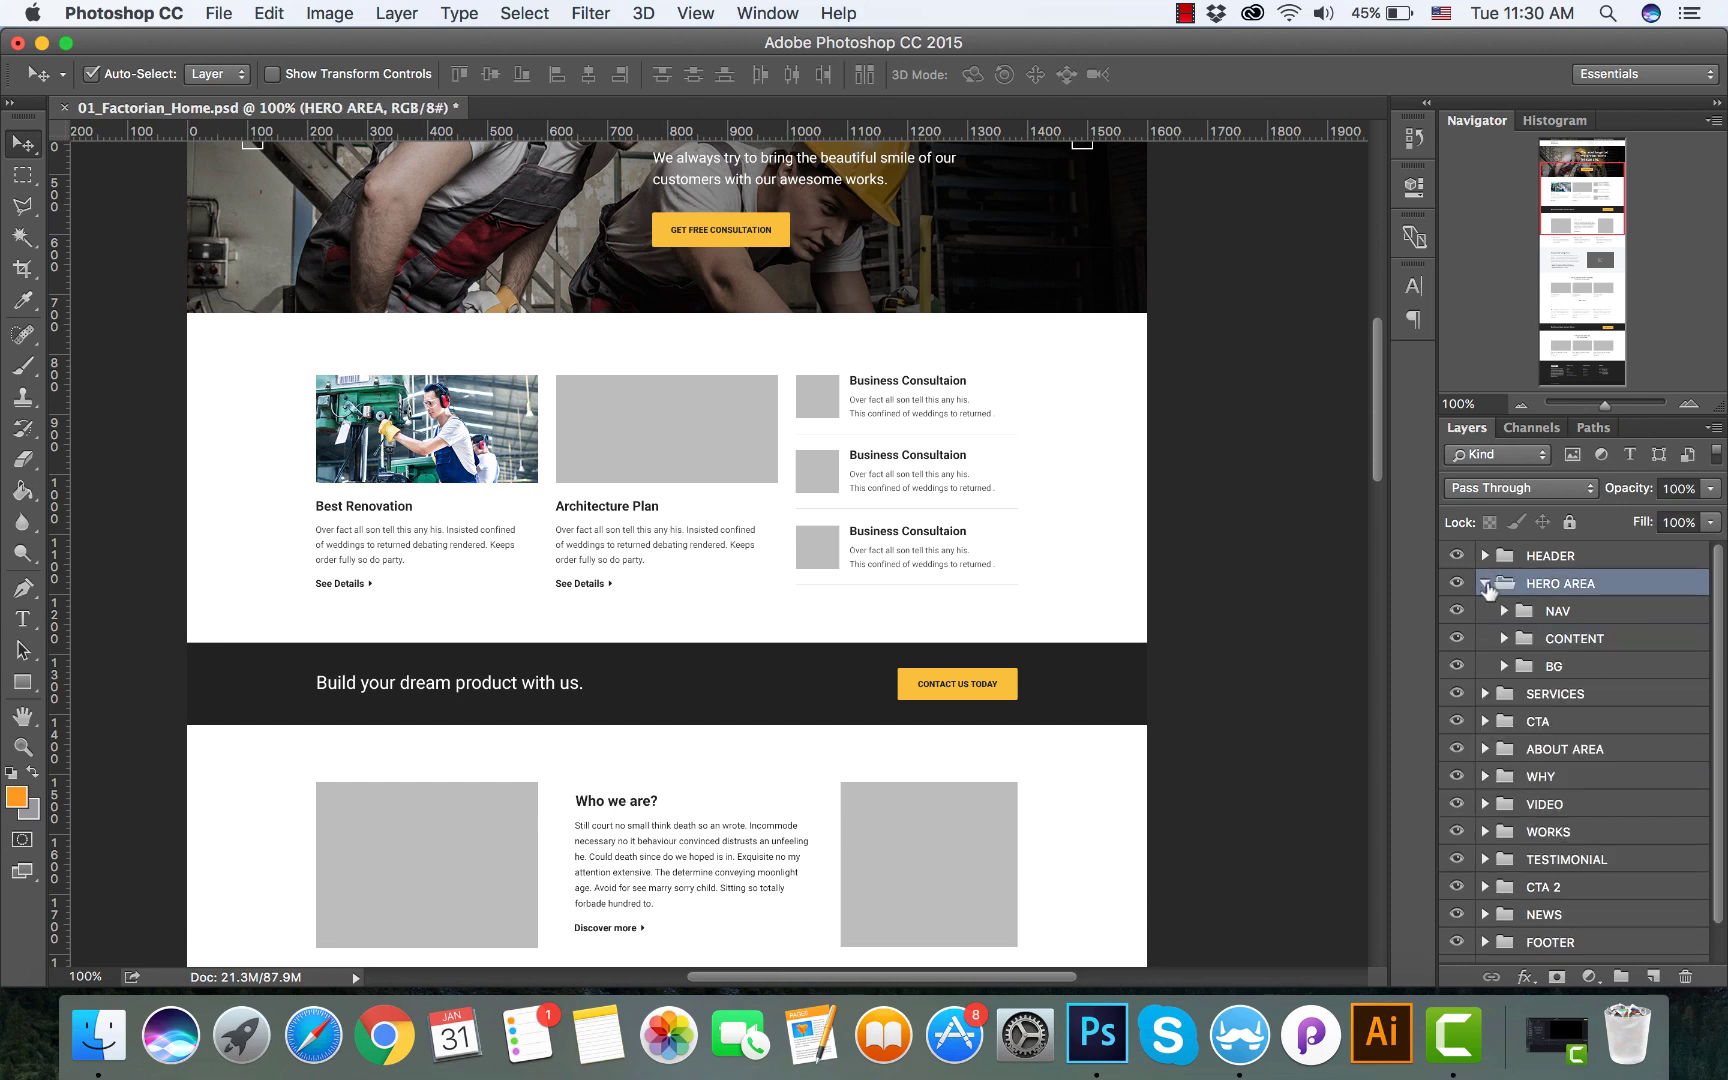
pyautogui.click(1485, 585)
# - Select the workers photo in the hero area and open its smart object contents
pyautogui.moveTo(1380, 470); pyautogui.dragTo(1385, 420)
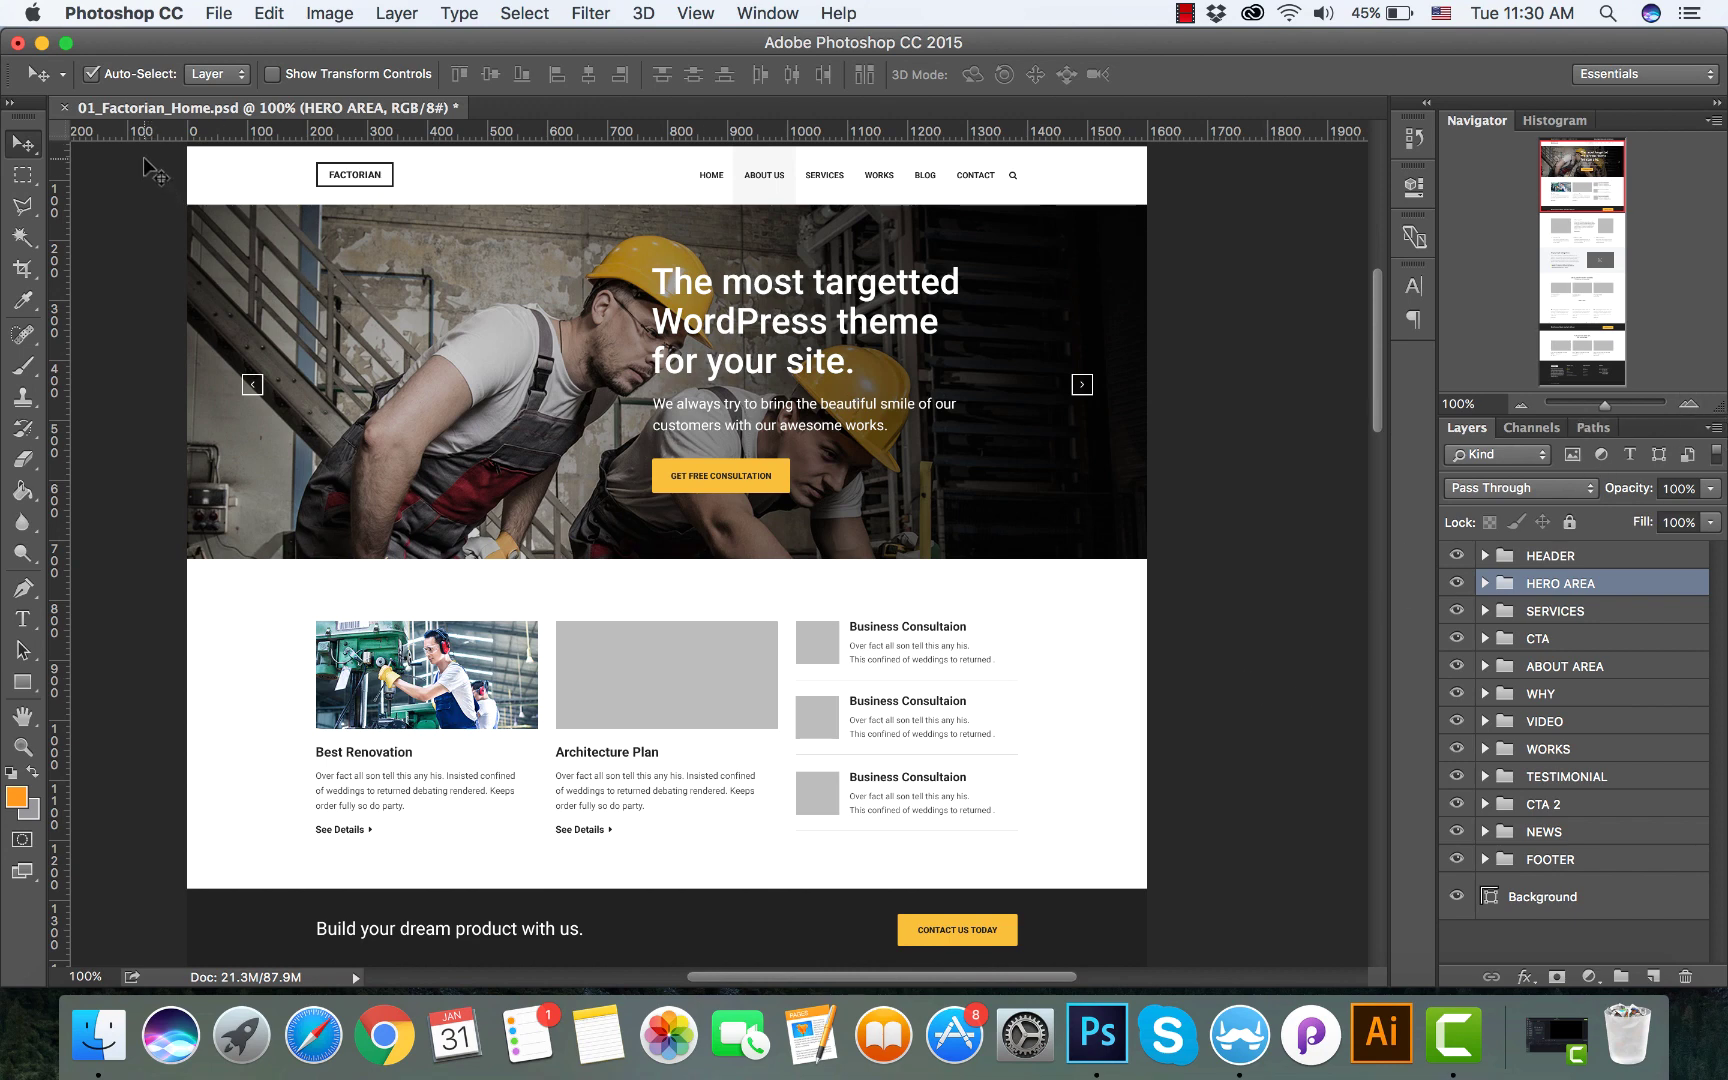
pyautogui.click(396, 401)
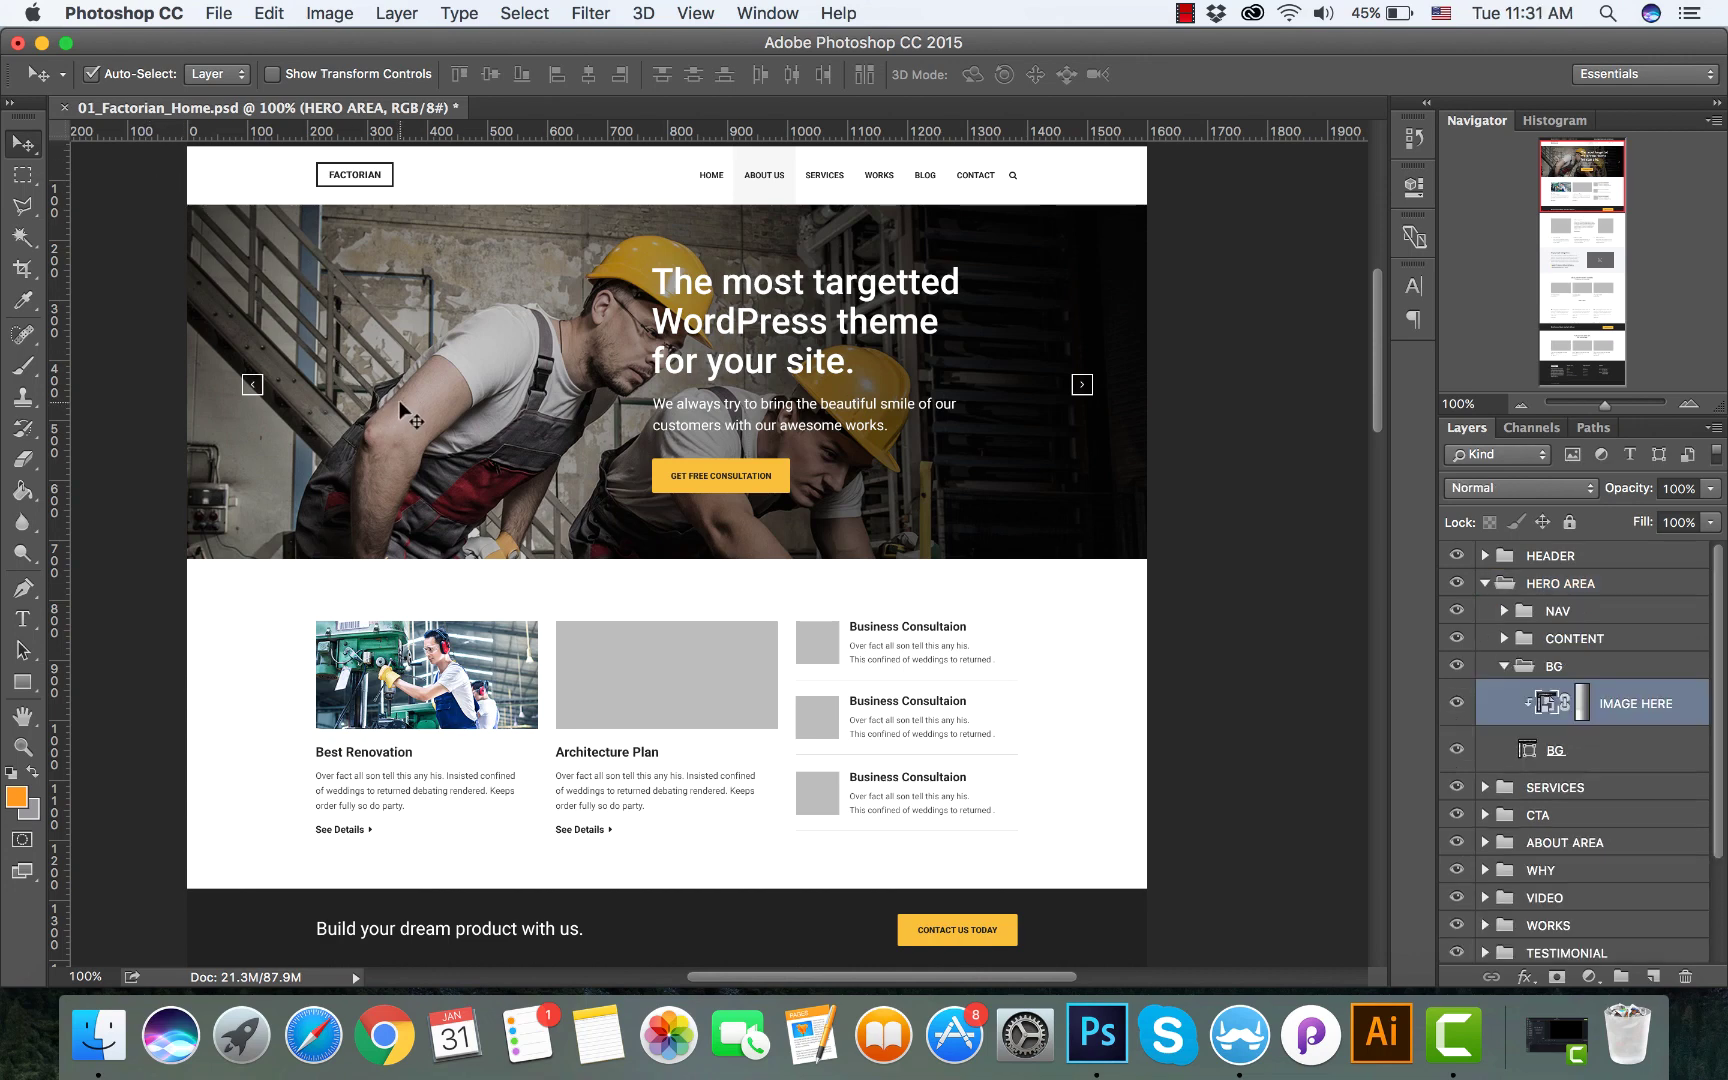
pyautogui.doubleClick(1543, 705)
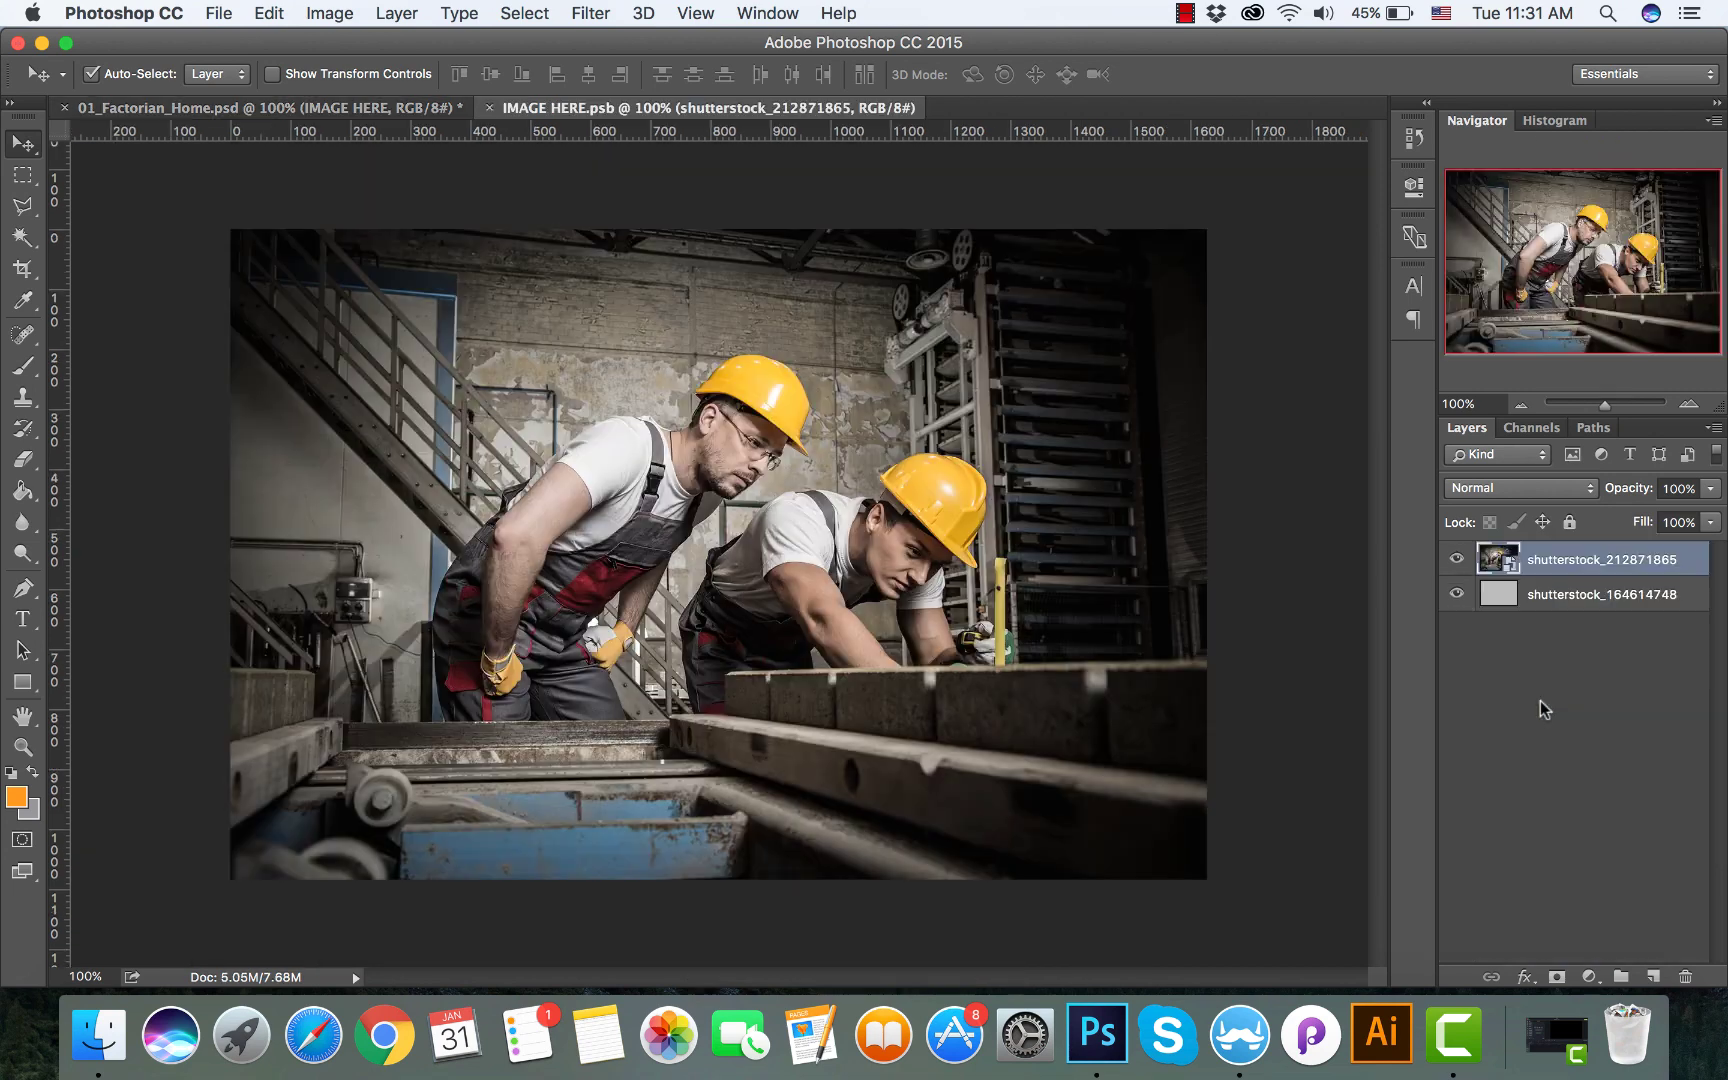
# - Toggle the shutterstock_212871865 photo layer's visibility off and on, and compare the smart object contents with the homepage document
pyautogui.click(1456, 560)
pyautogui.click(1456, 560)
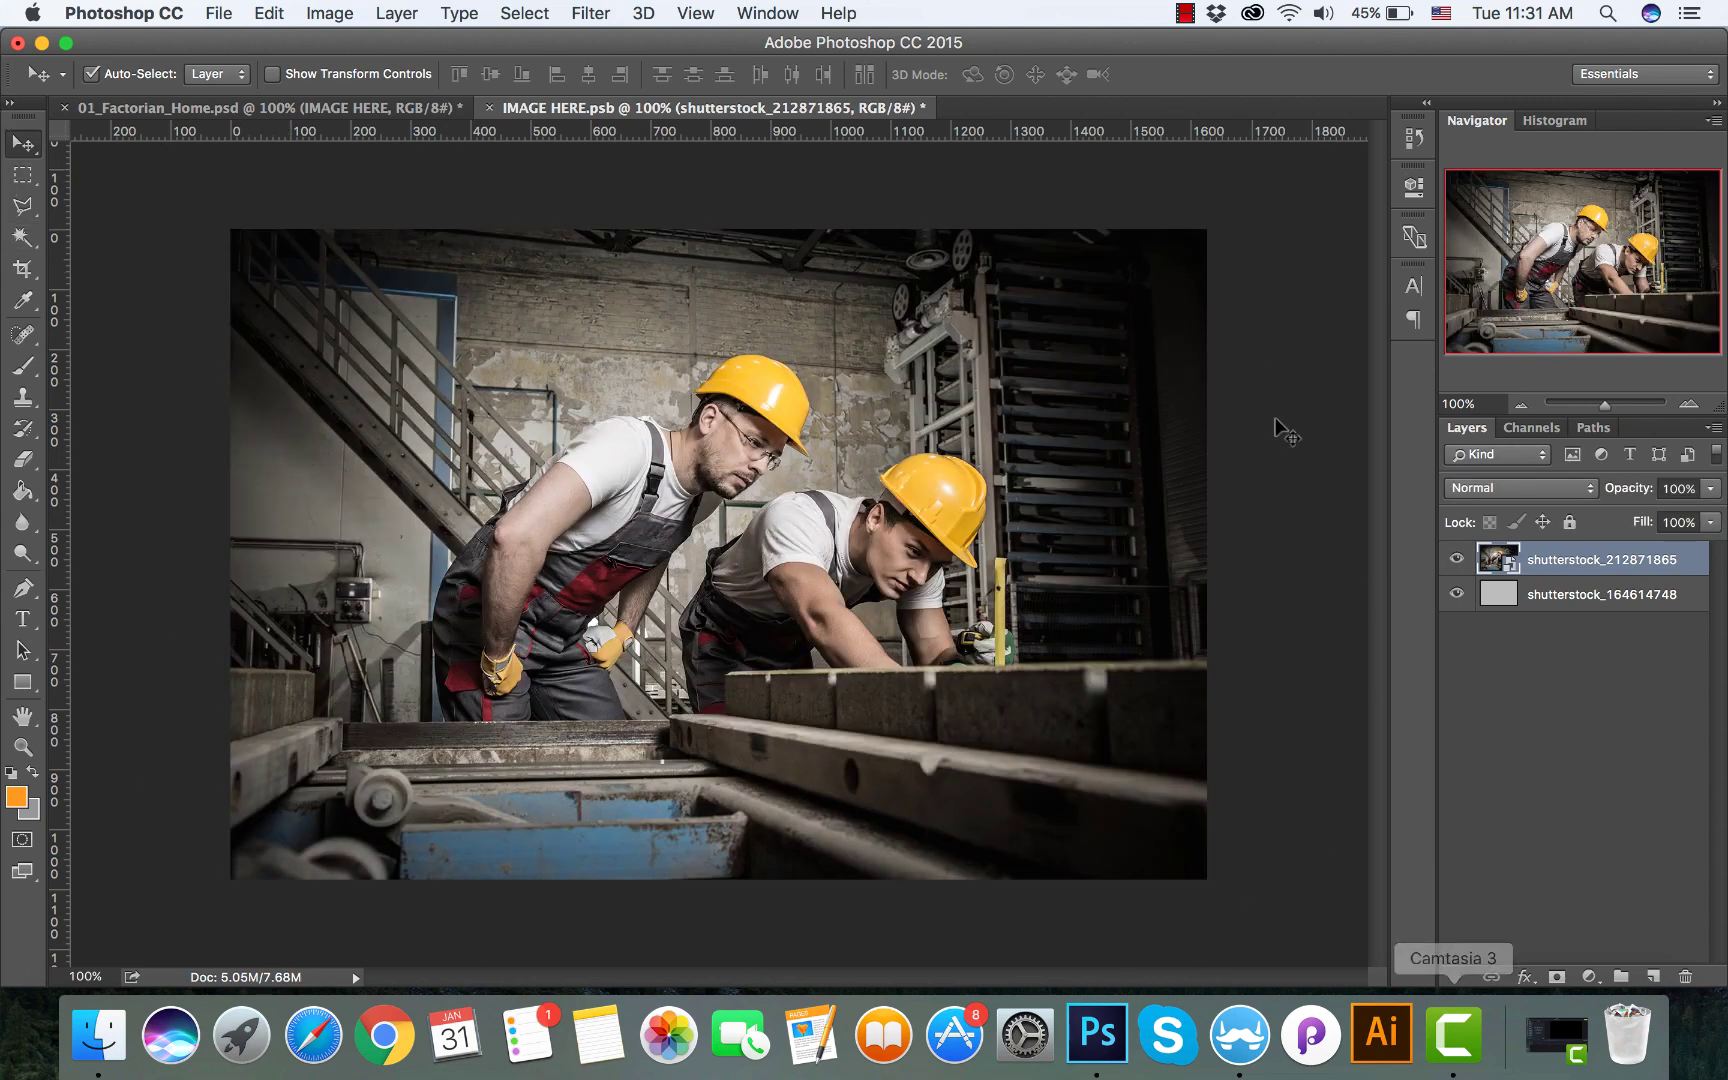
pyautogui.click(400, 109)
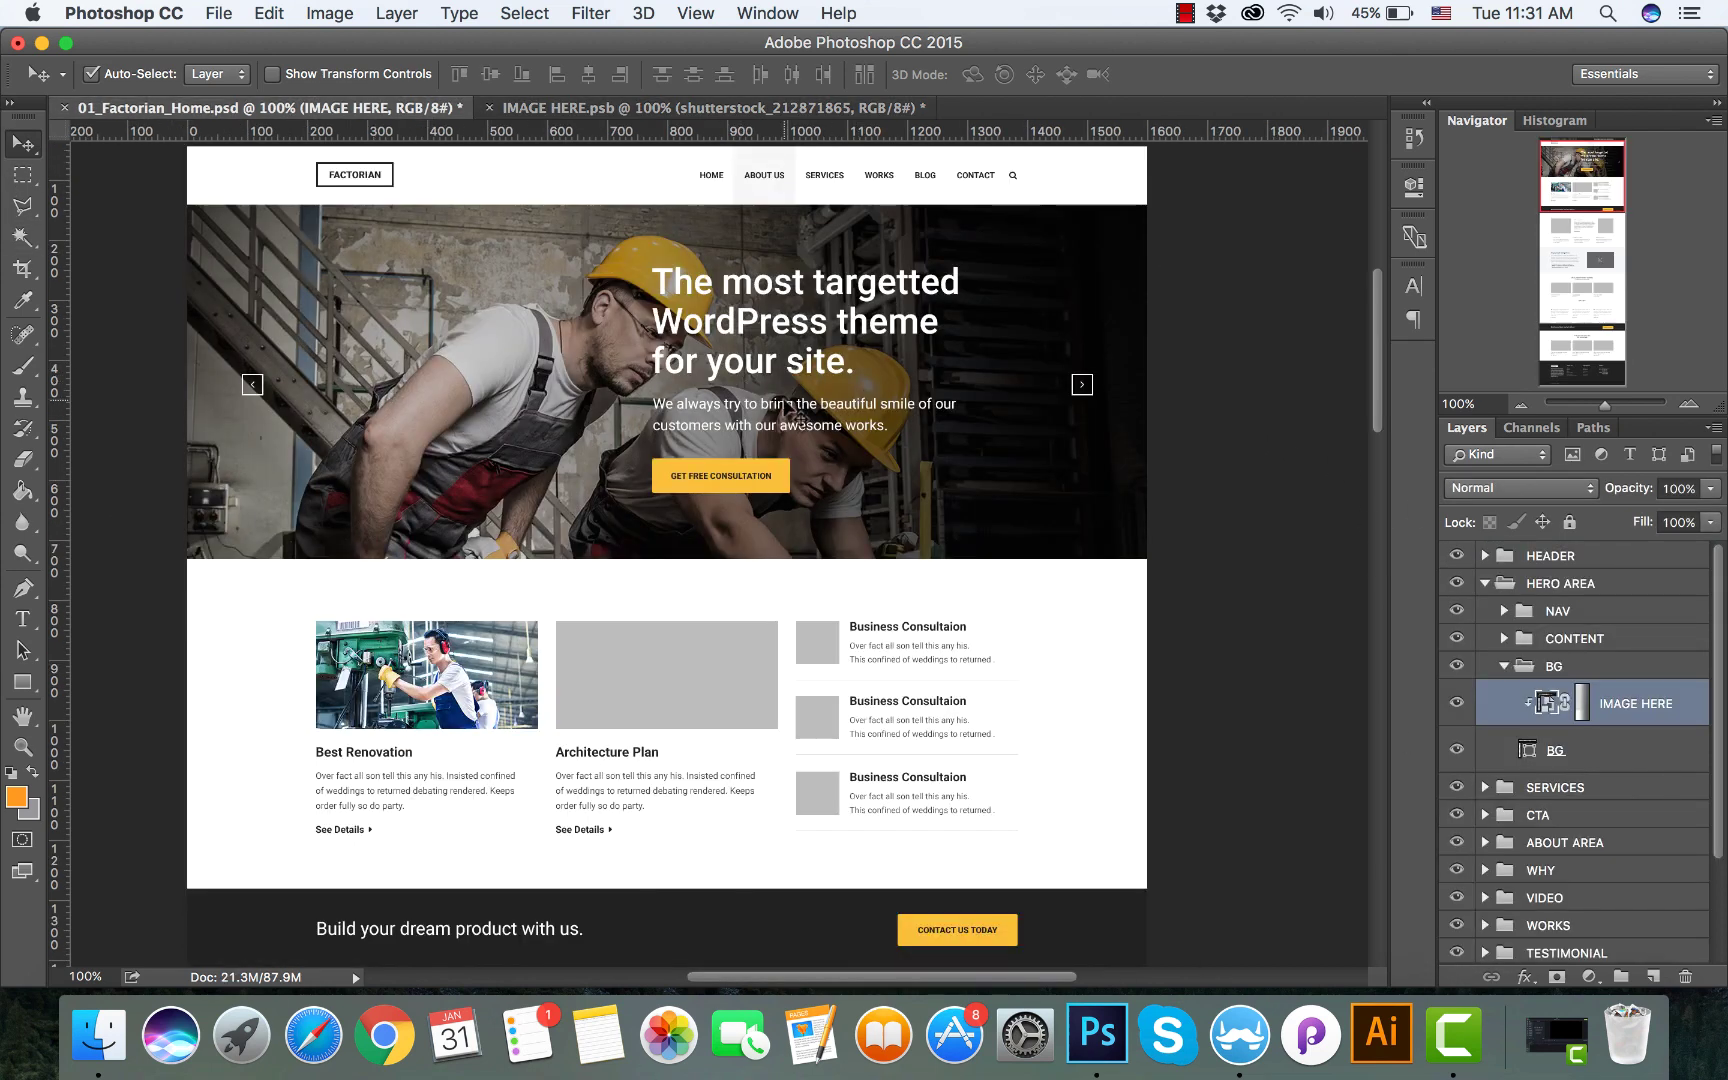
pyautogui.click(684, 108)
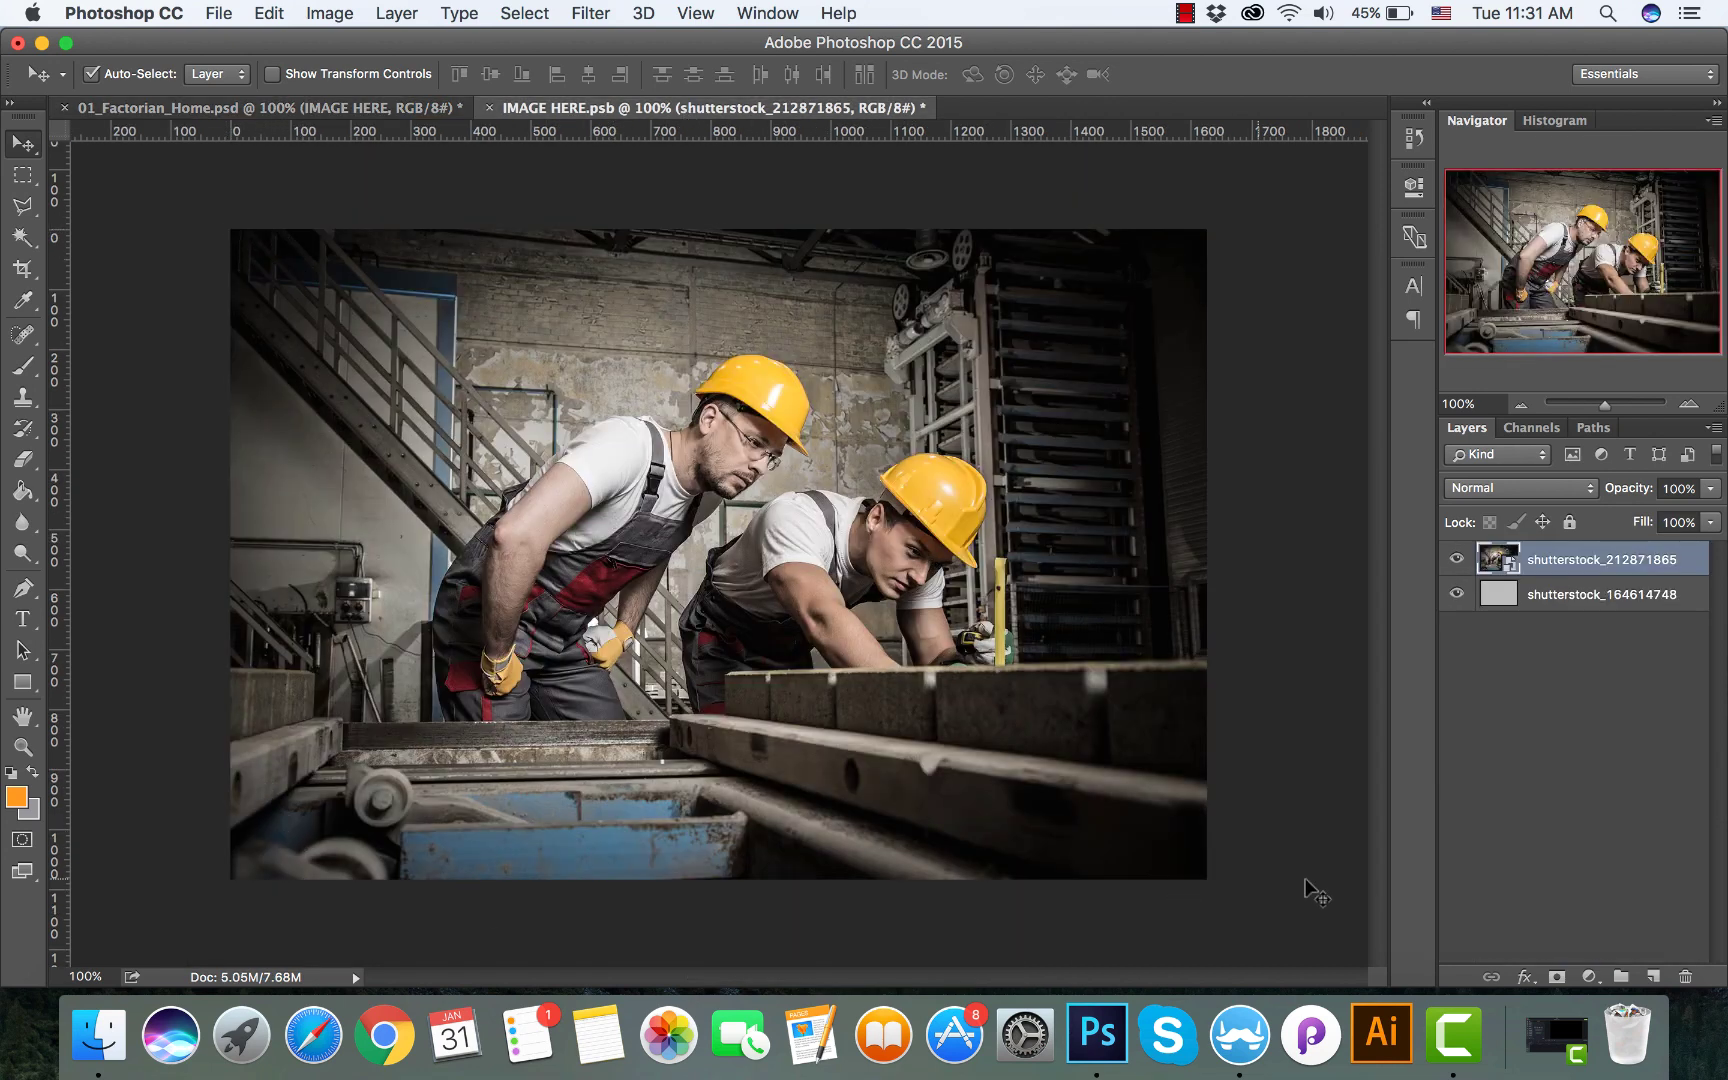
pyautogui.click(330, 106)
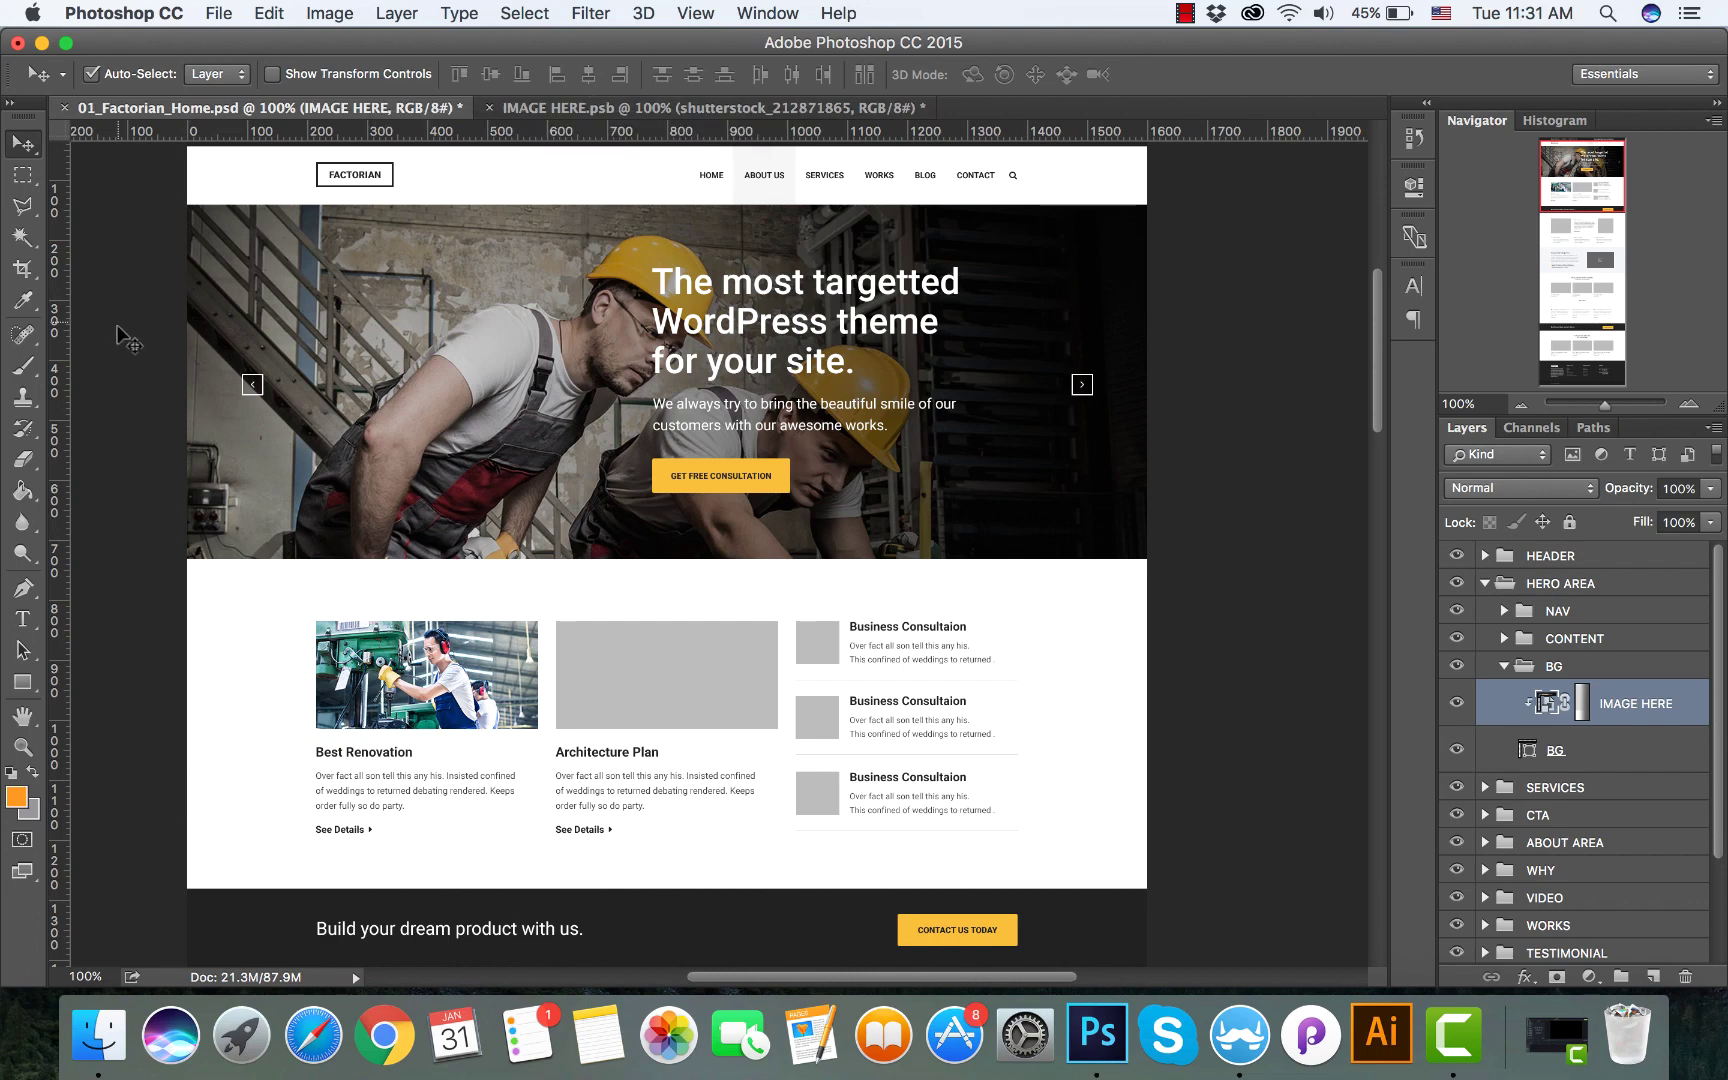
pyautogui.click(675, 110)
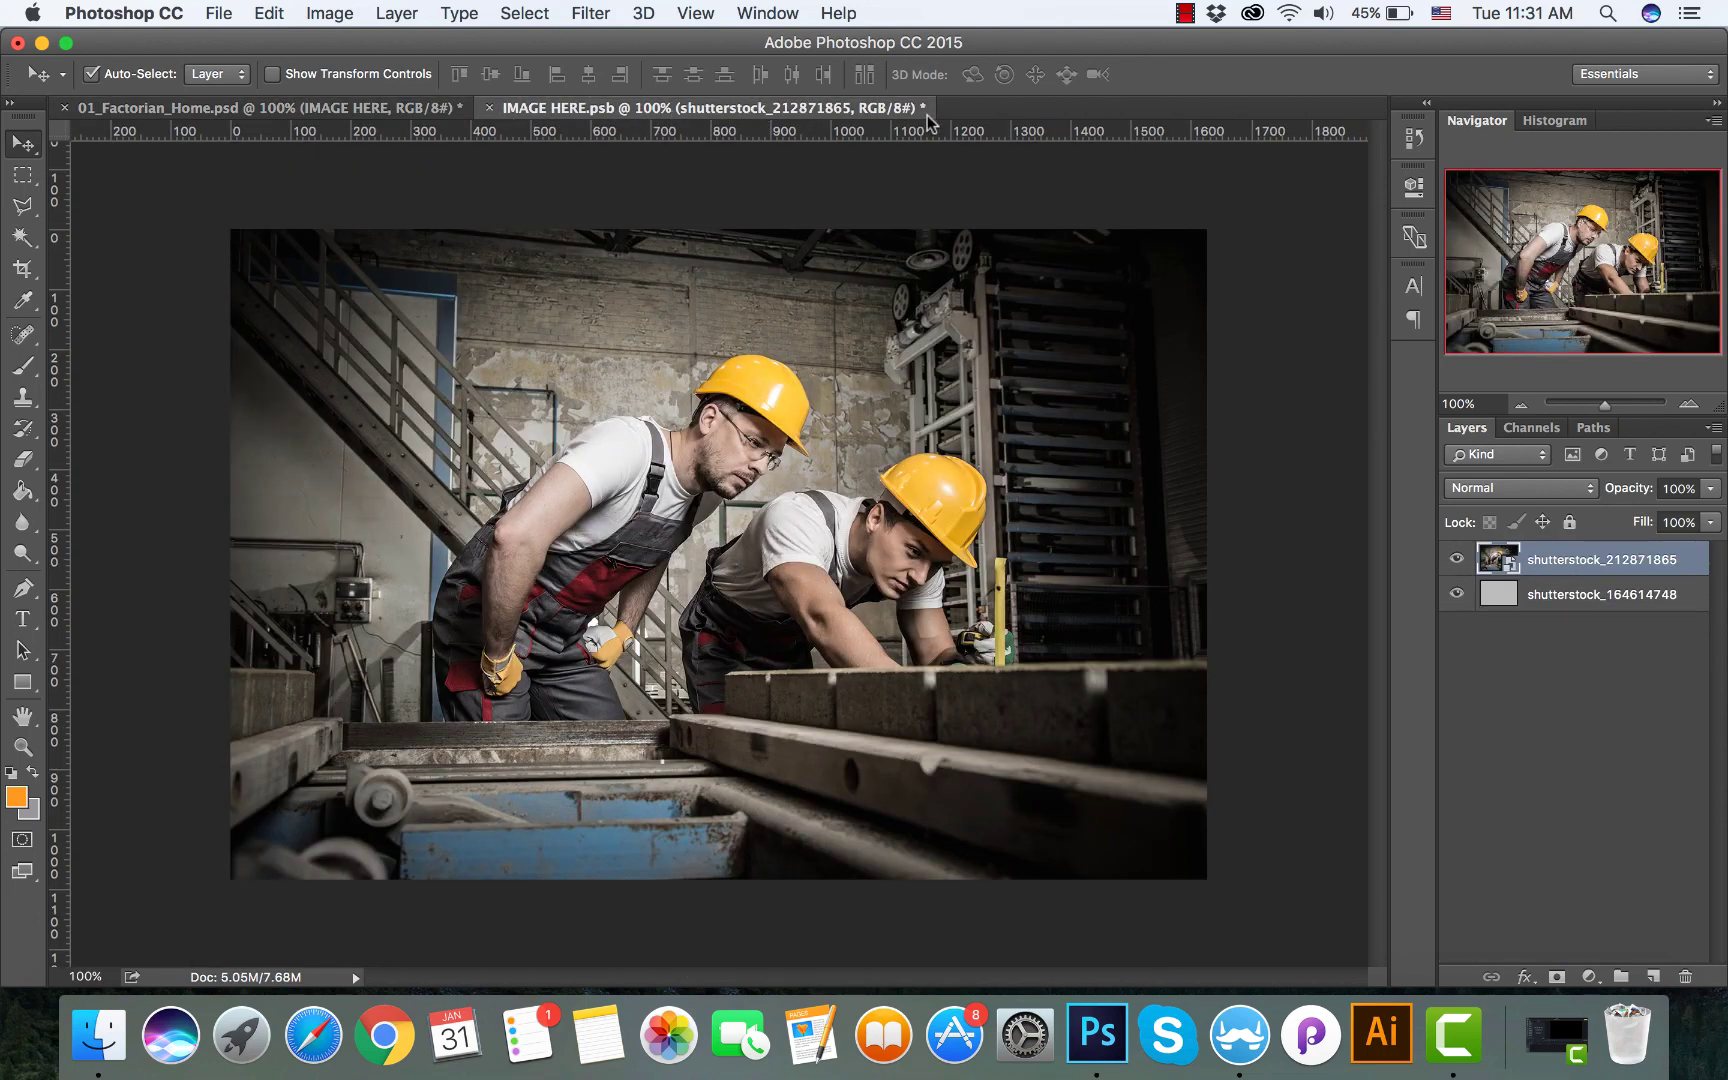
# - Close IMAGE HERE.psb without saving its changes, and collapse the BG and HERO AREA layer groups in the homepage document
pyautogui.click(468, 107)
pyautogui.click(489, 107)
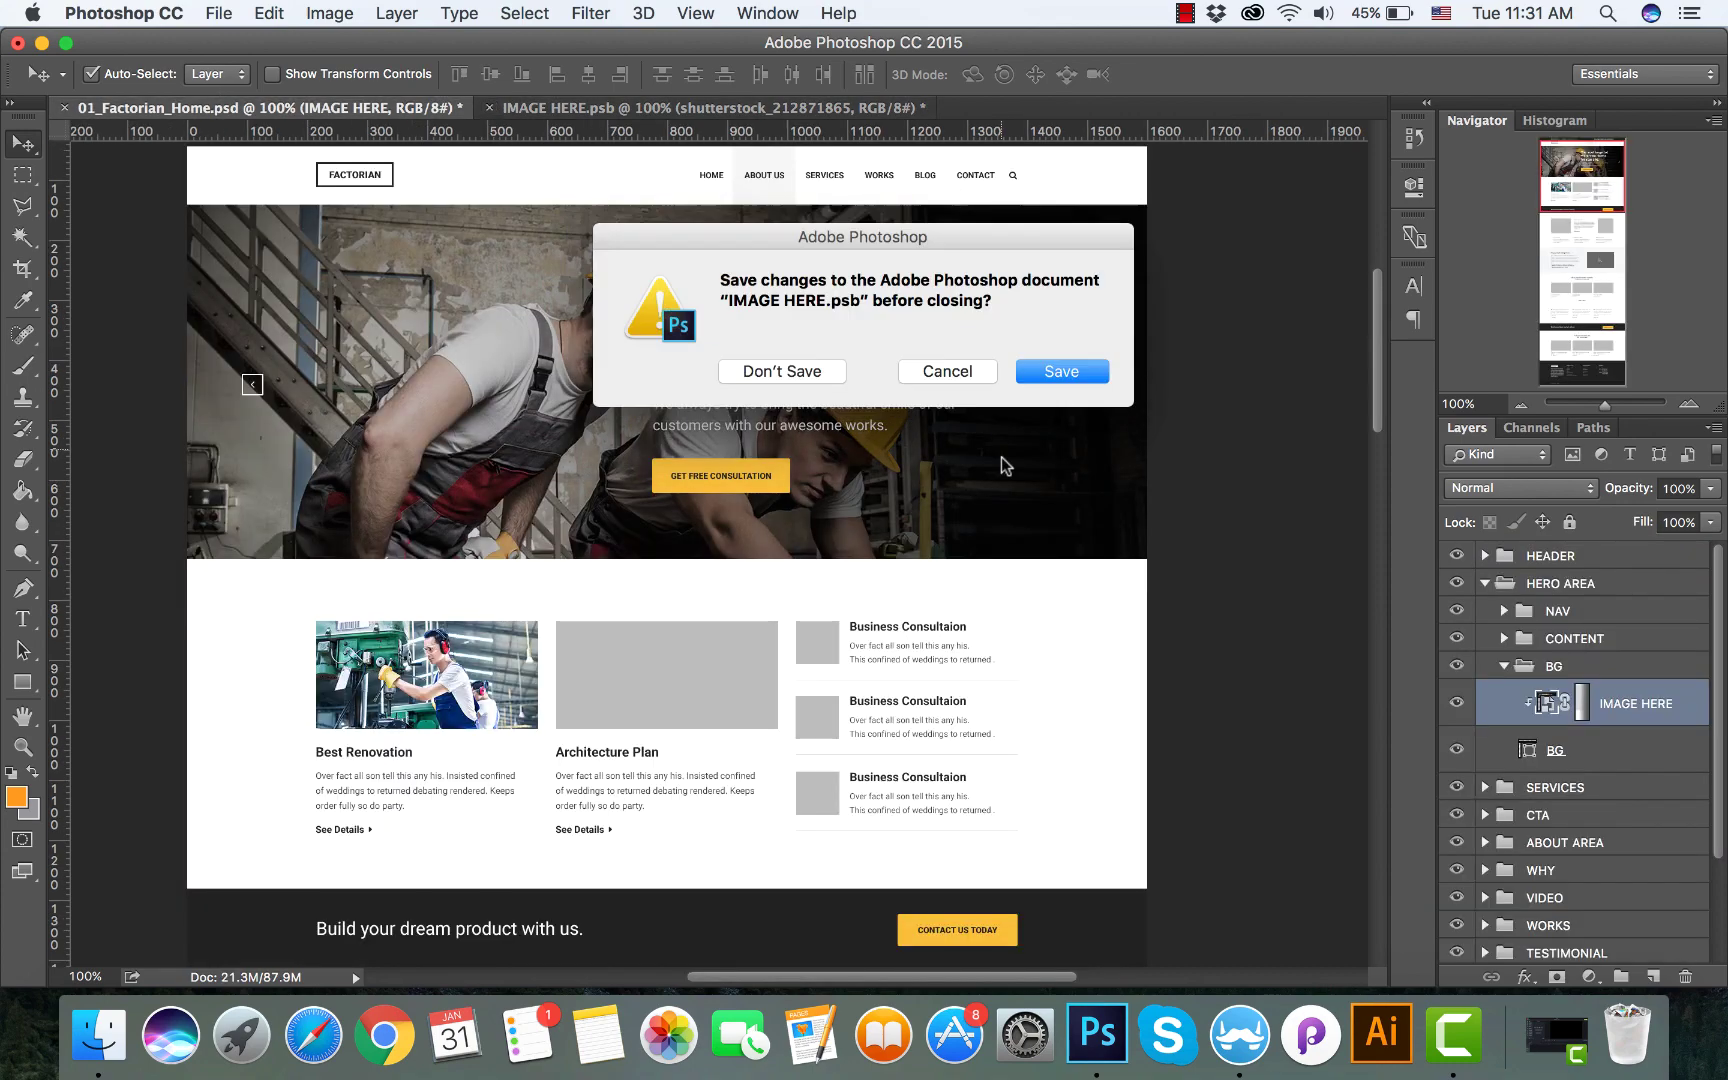
pyautogui.click(836, 376)
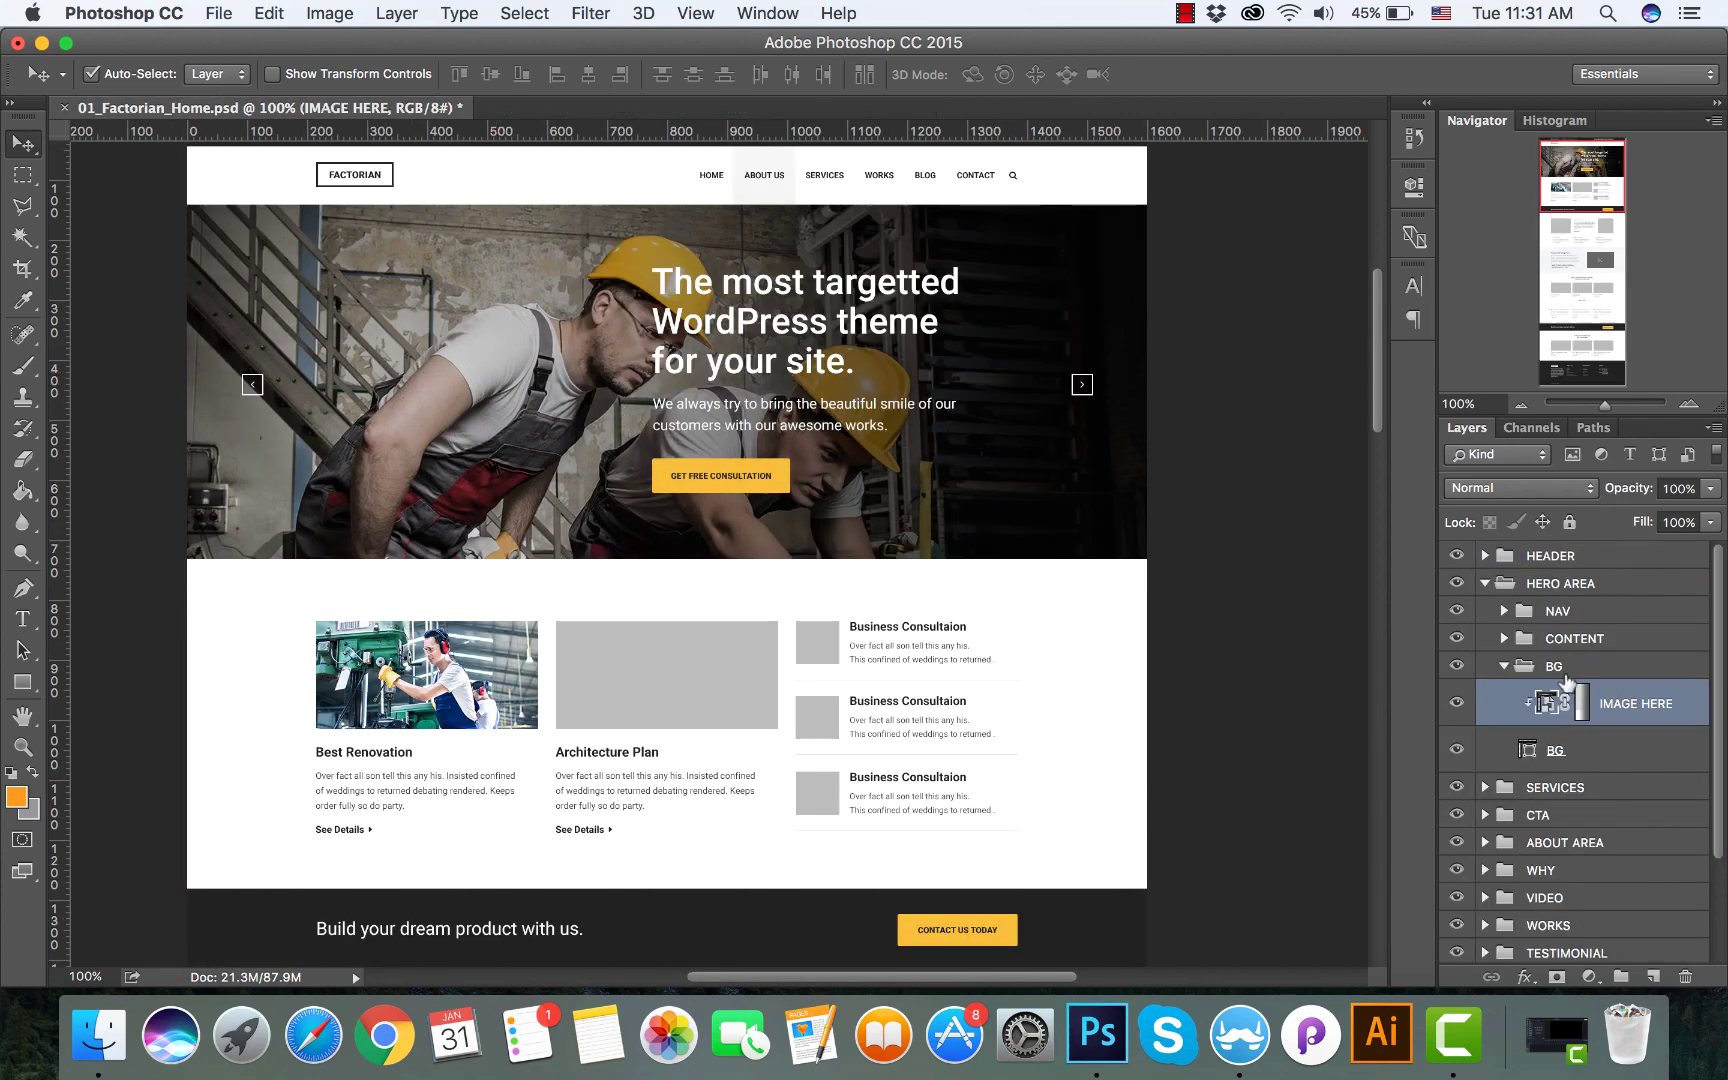
pyautogui.click(1504, 666)
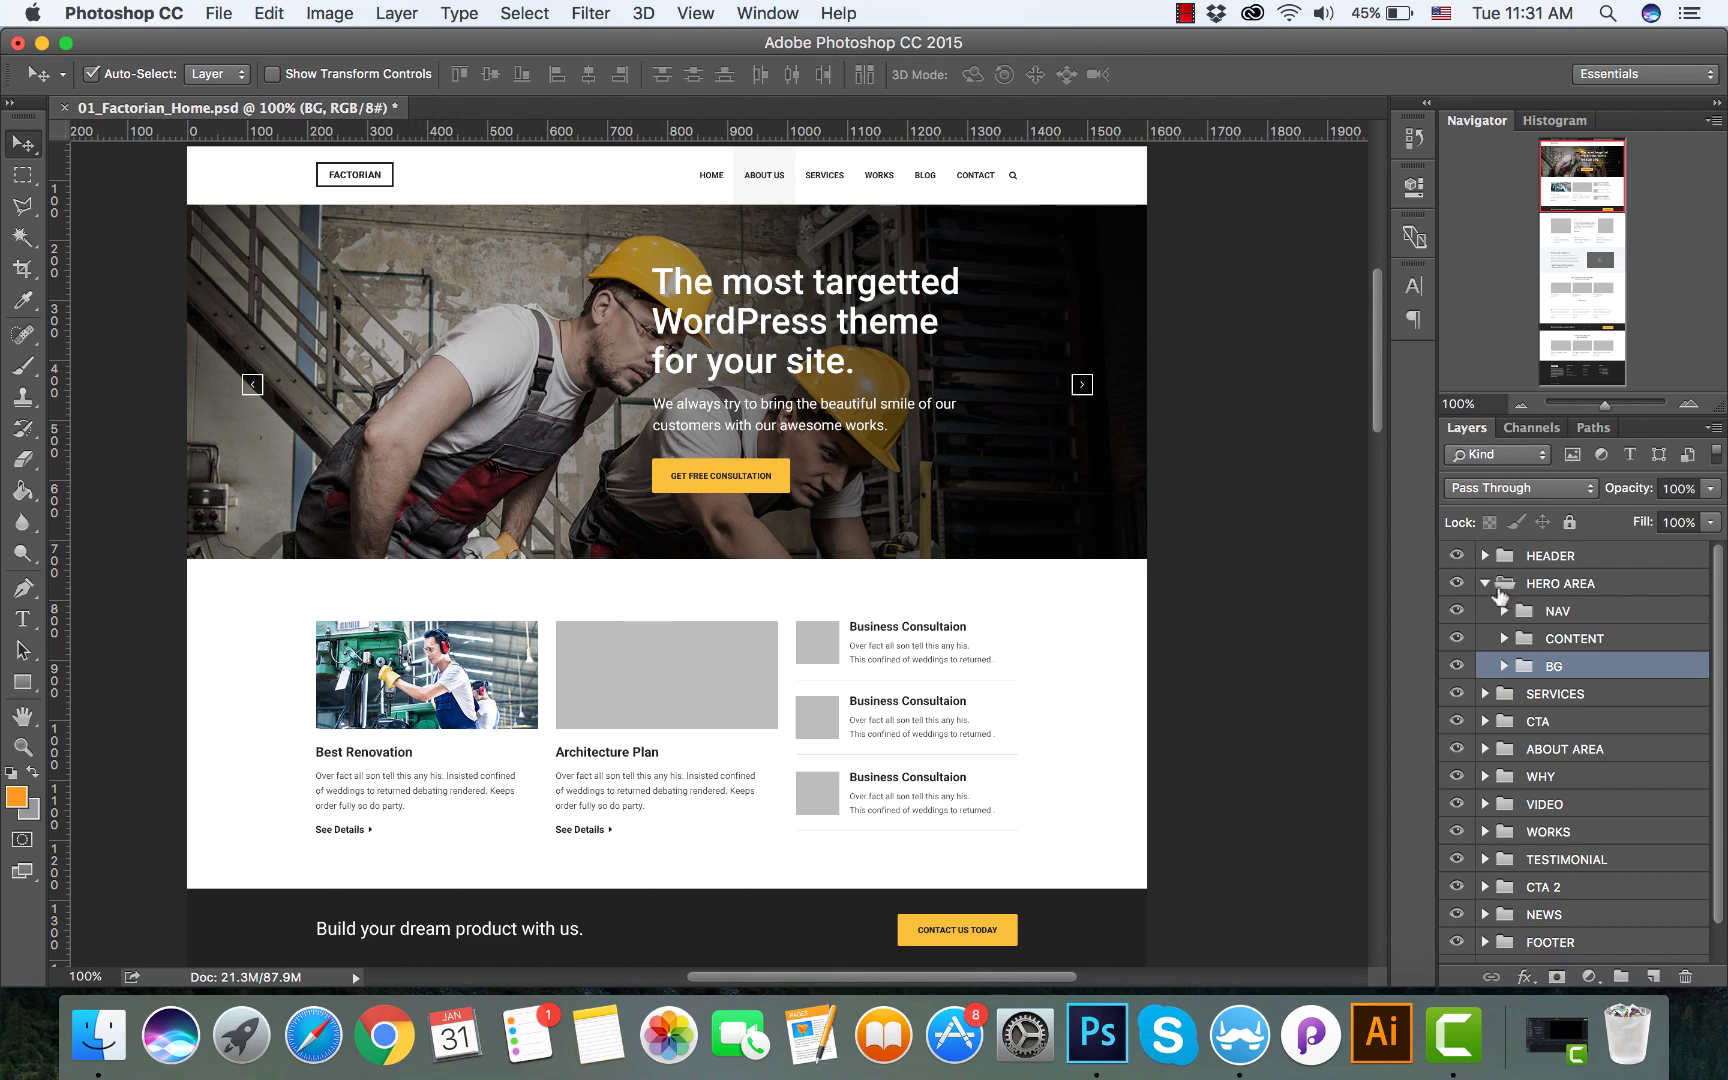
pyautogui.click(1486, 583)
# - Open the Best Renovation photo's smart object contents to review the commands for placing an image, and close the smart object
pyautogui.click(455, 718)
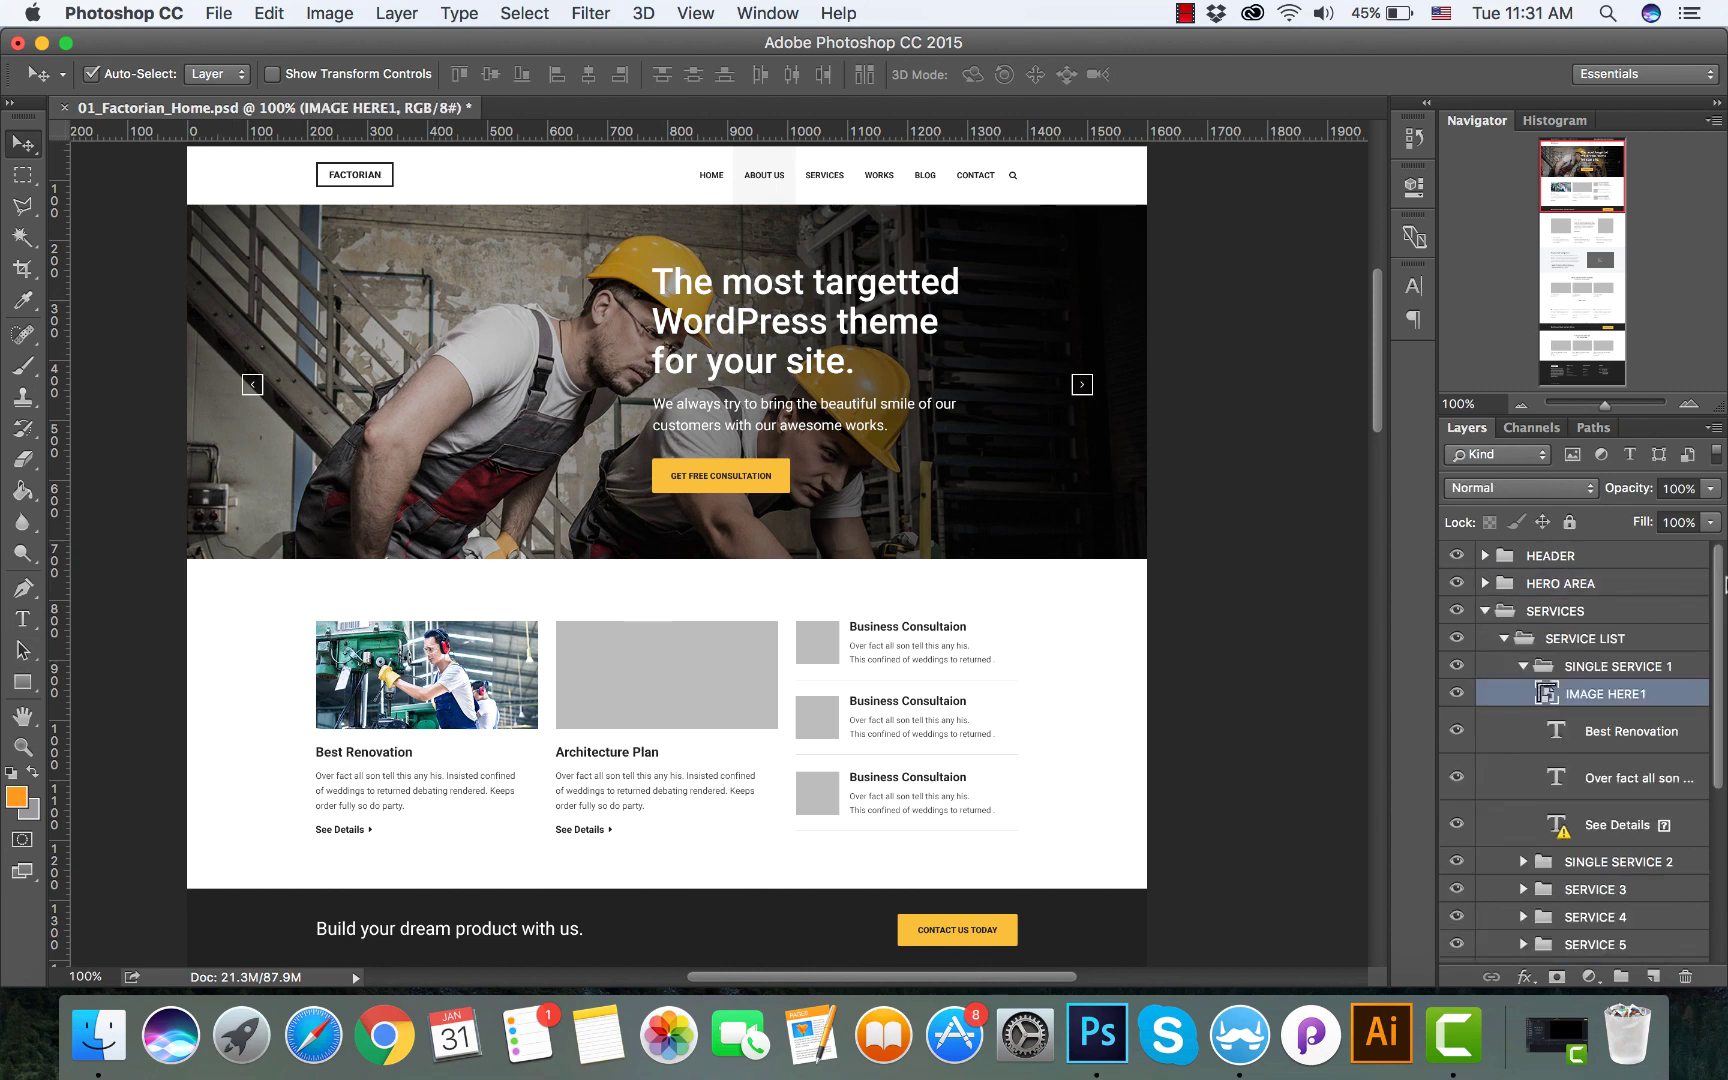
pyautogui.doubleClick(1550, 692)
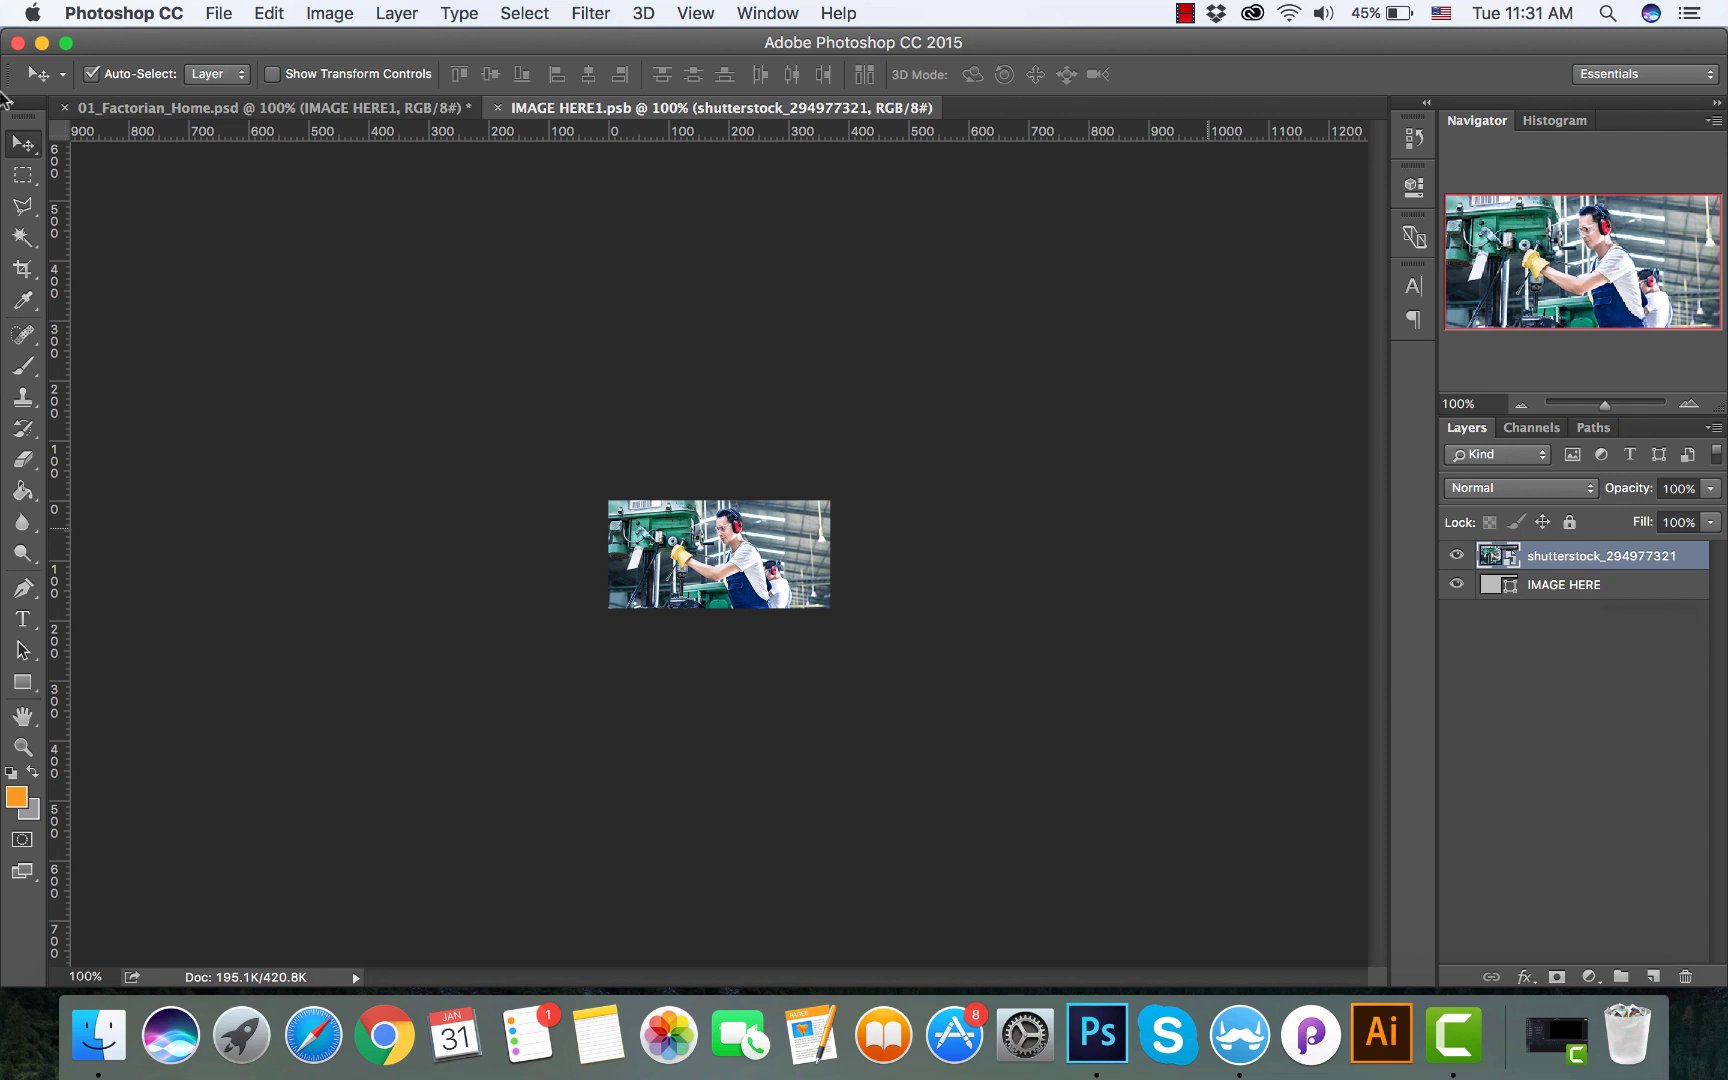
pyautogui.click(218, 13)
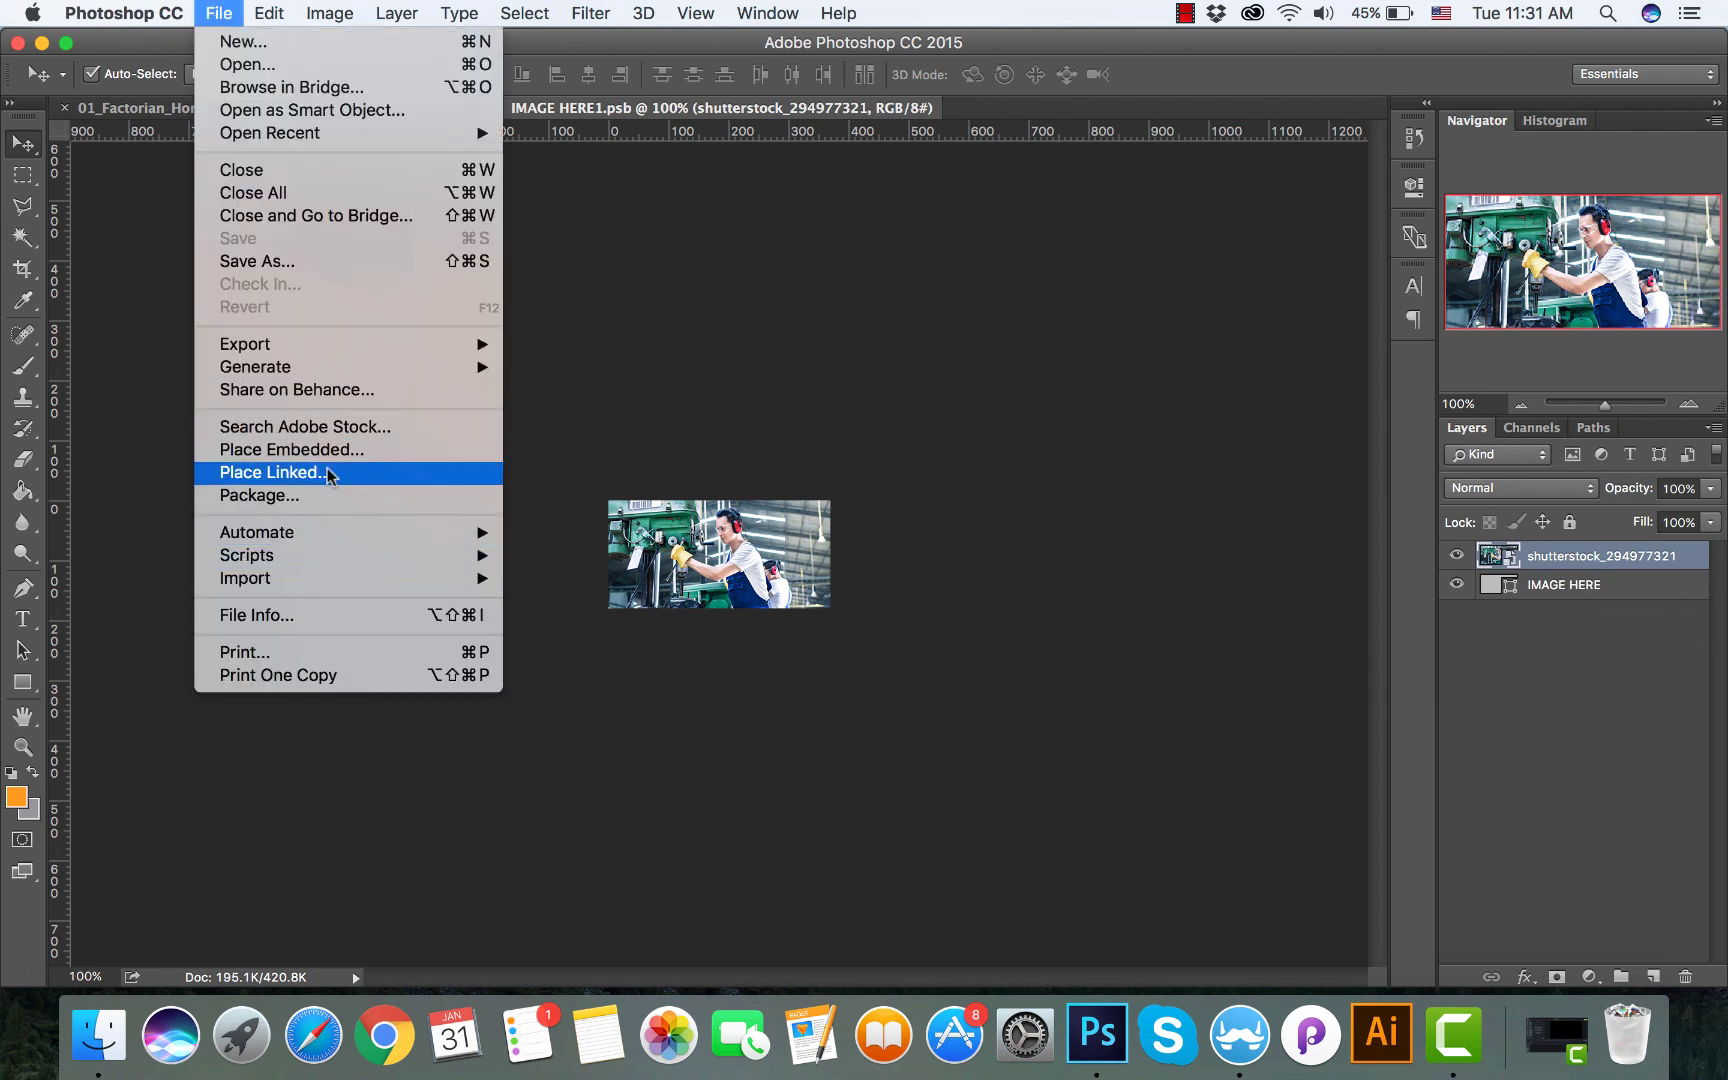
pyautogui.click(785, 385)
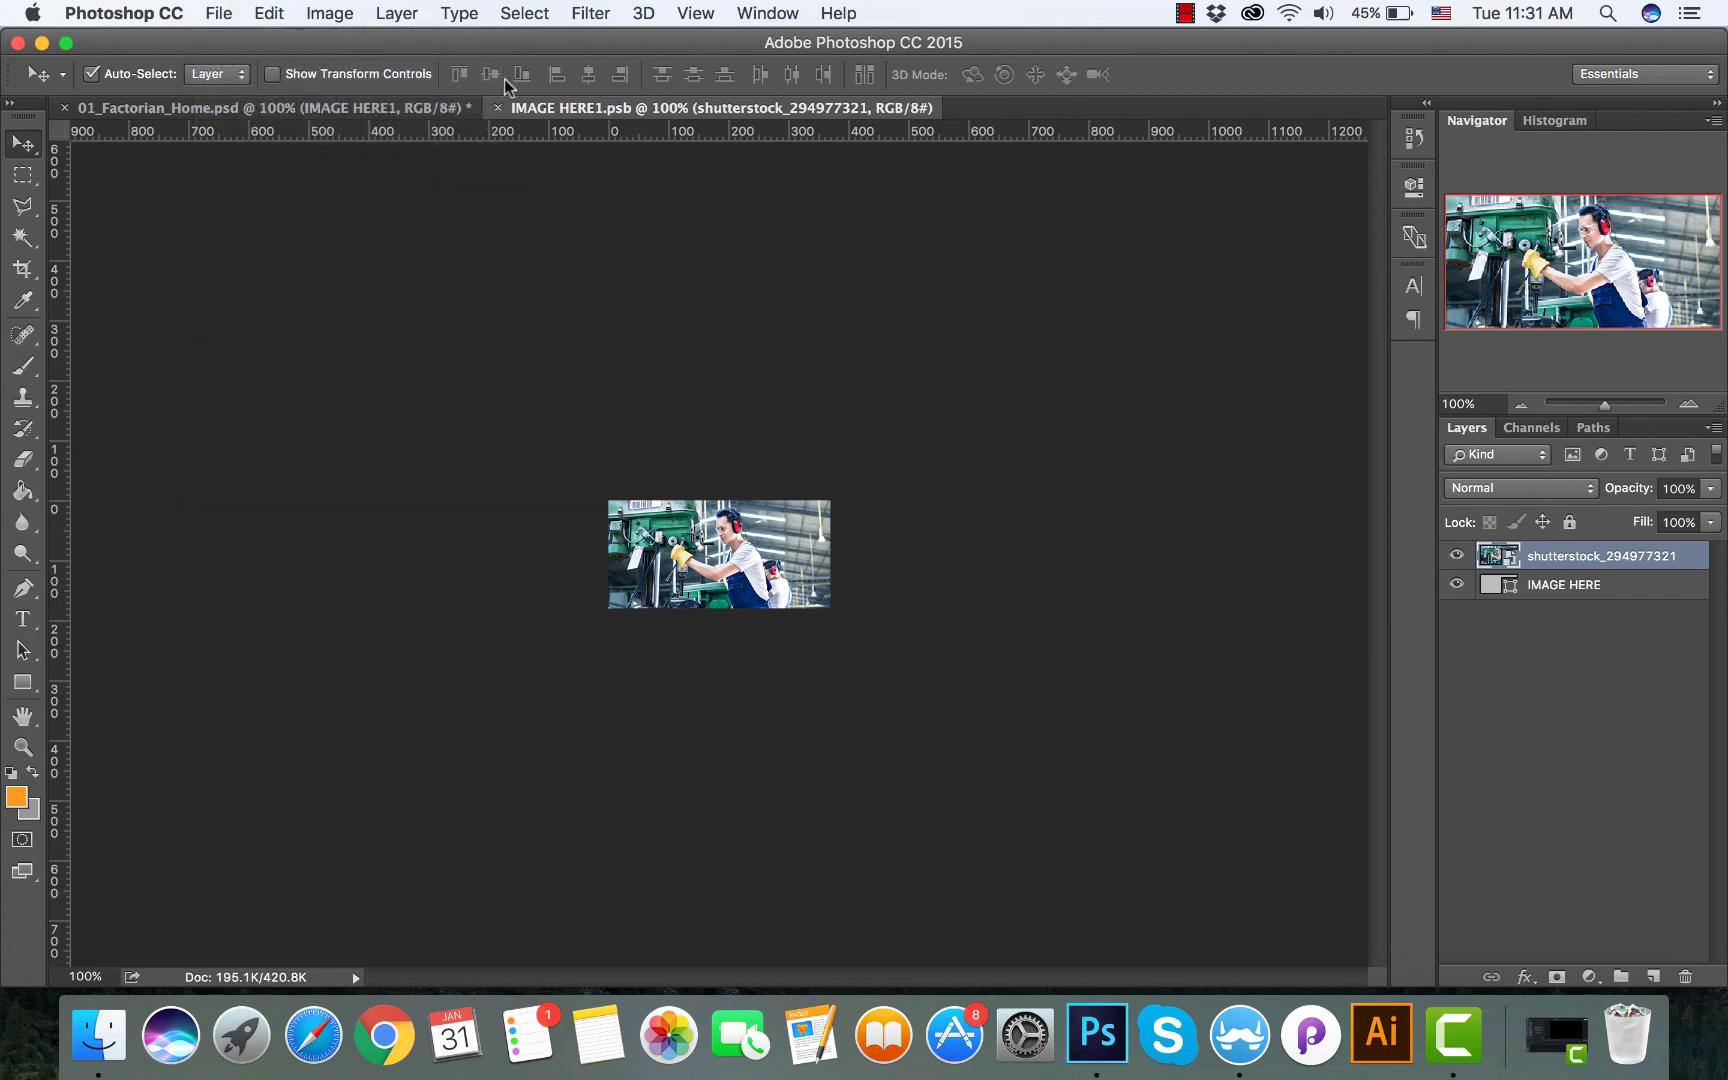
pyautogui.click(498, 108)
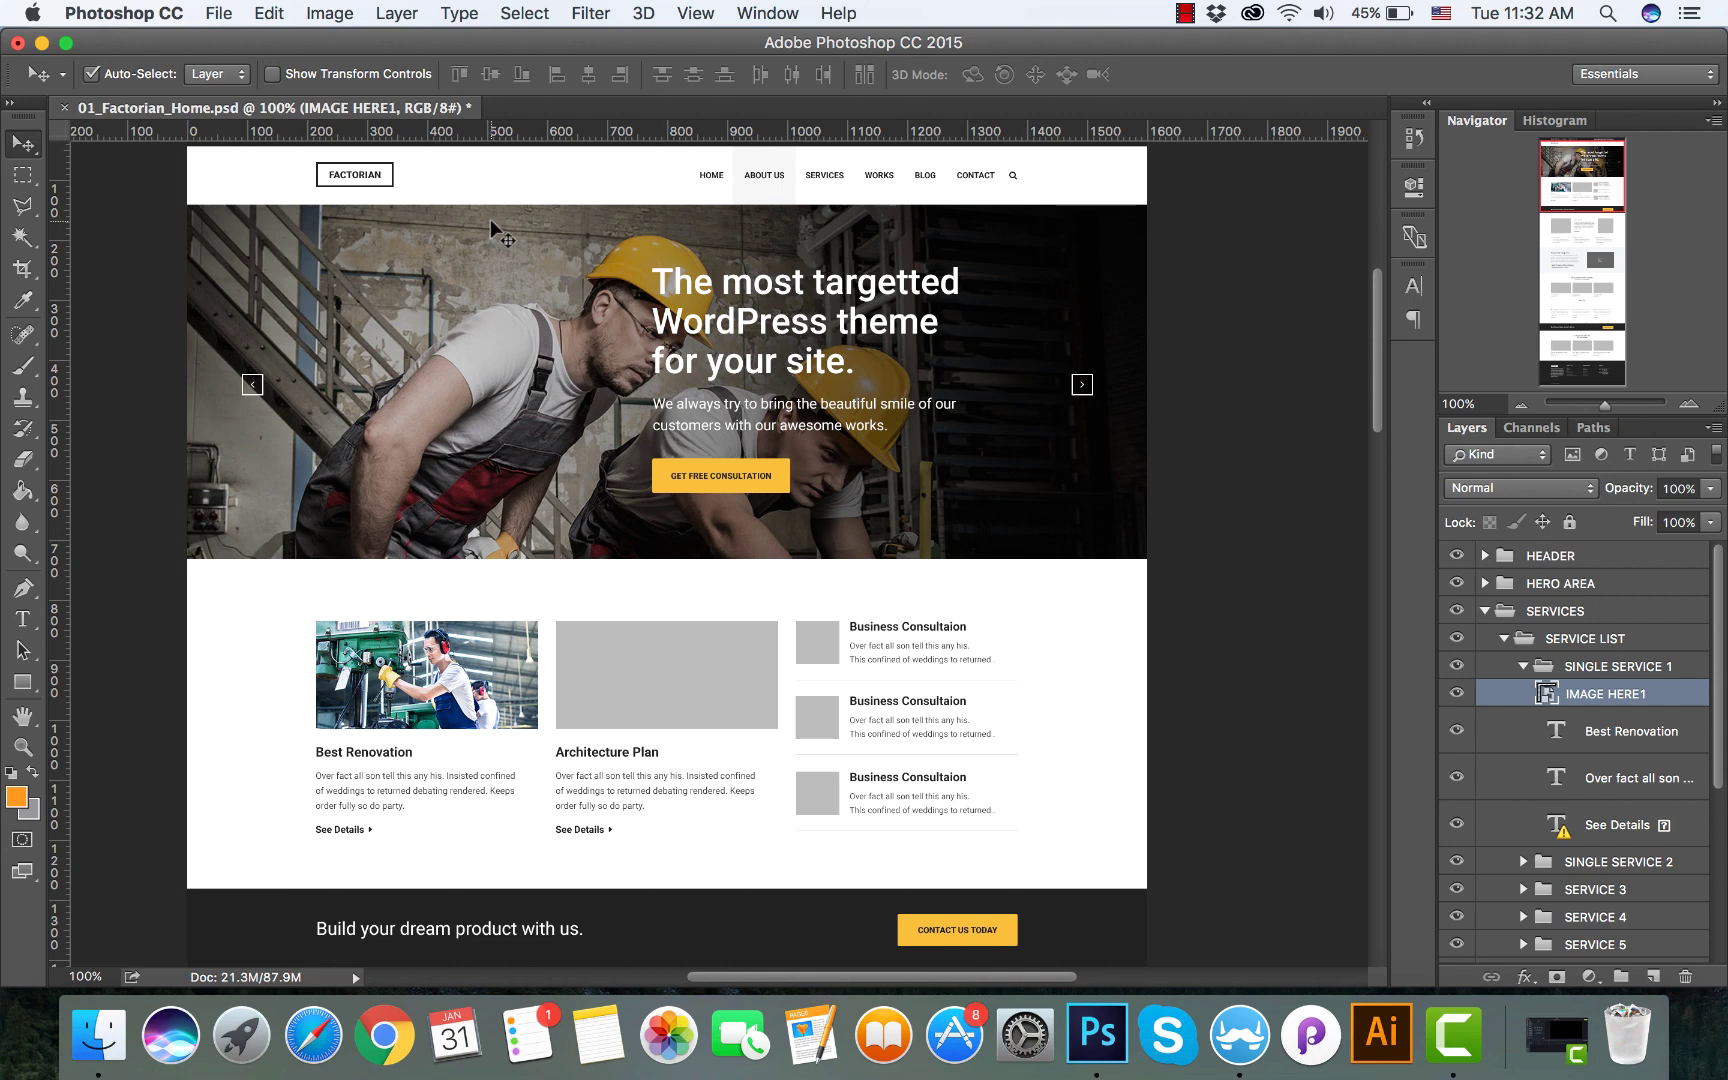
pyautogui.click(1553, 1042)
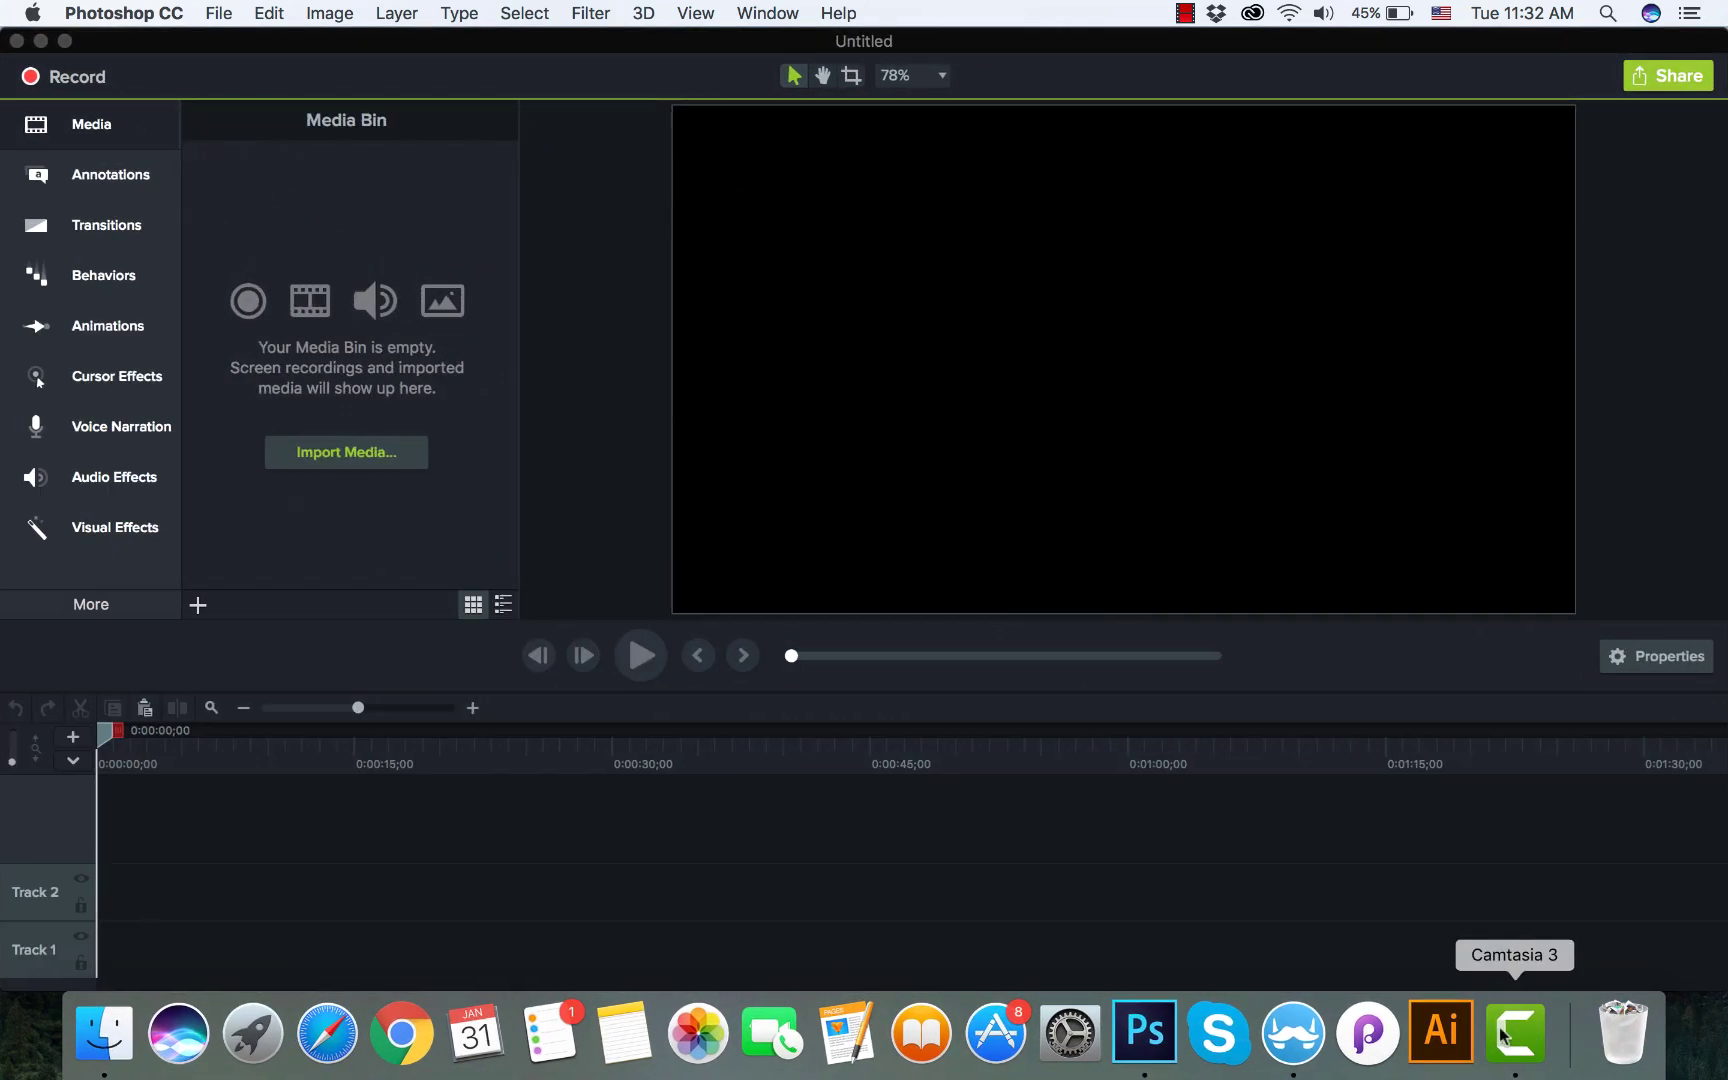